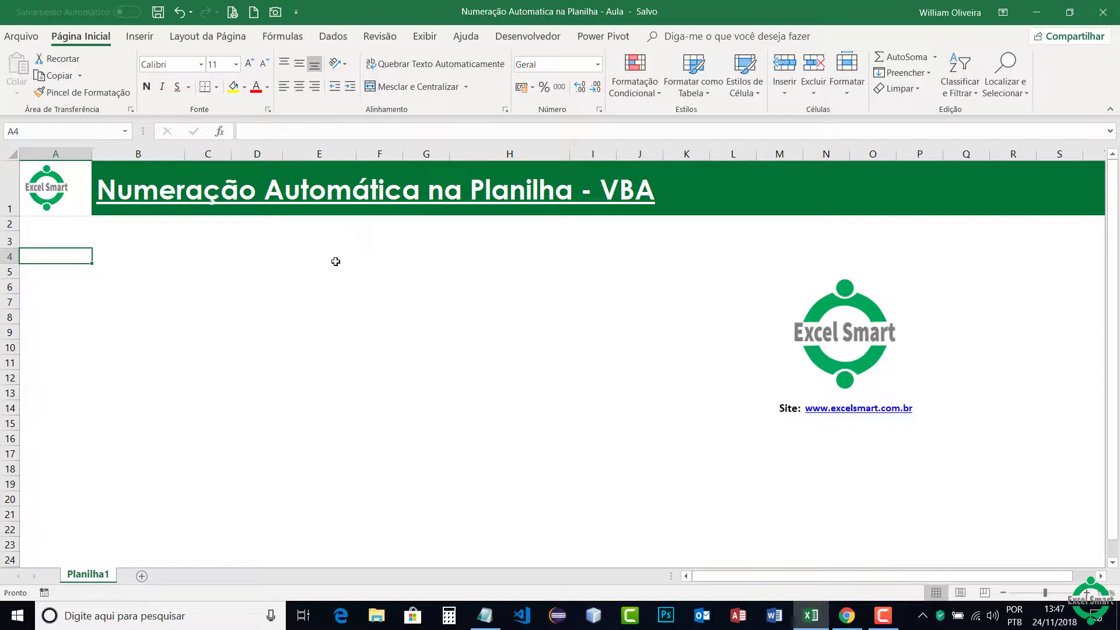
# - Copy the Data Venda / Valor Unitário table from Notepad and paste it as Texto into A4:B12
pyautogui.click(487, 616)
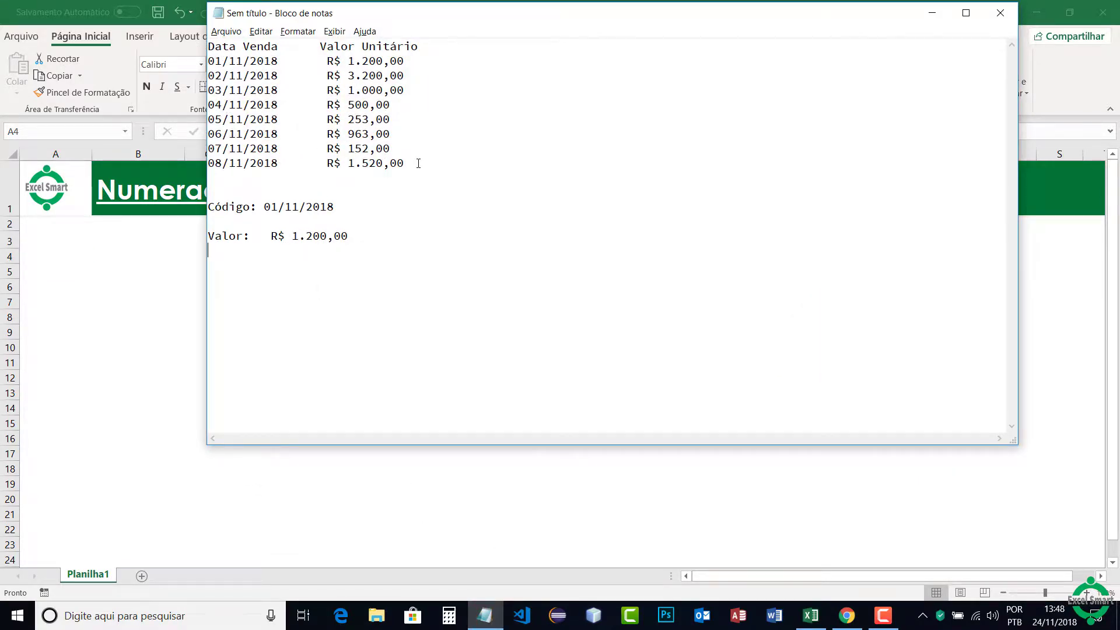
pyautogui.moveTo(419, 163); pyautogui.dragTo(209, 32)
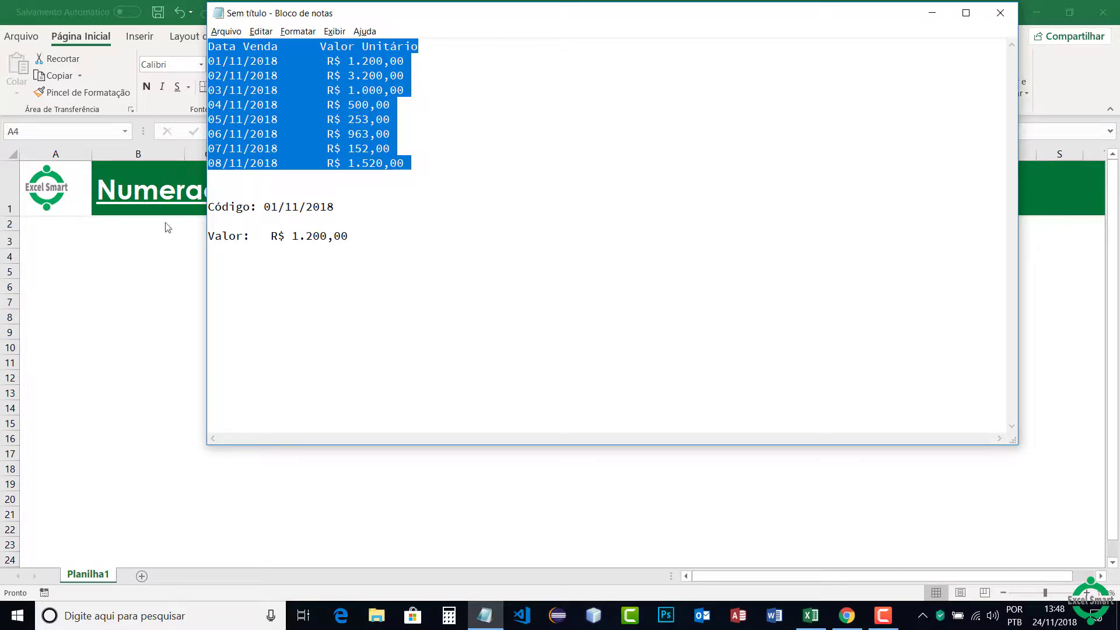
pyautogui.click(75, 257)
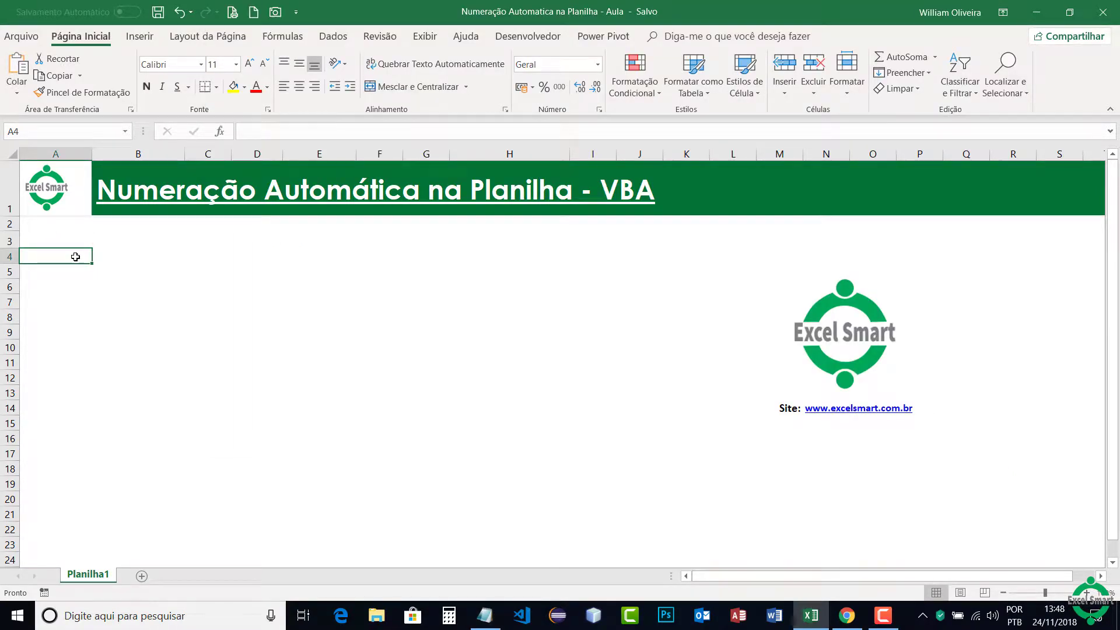
pyautogui.click(17, 93)
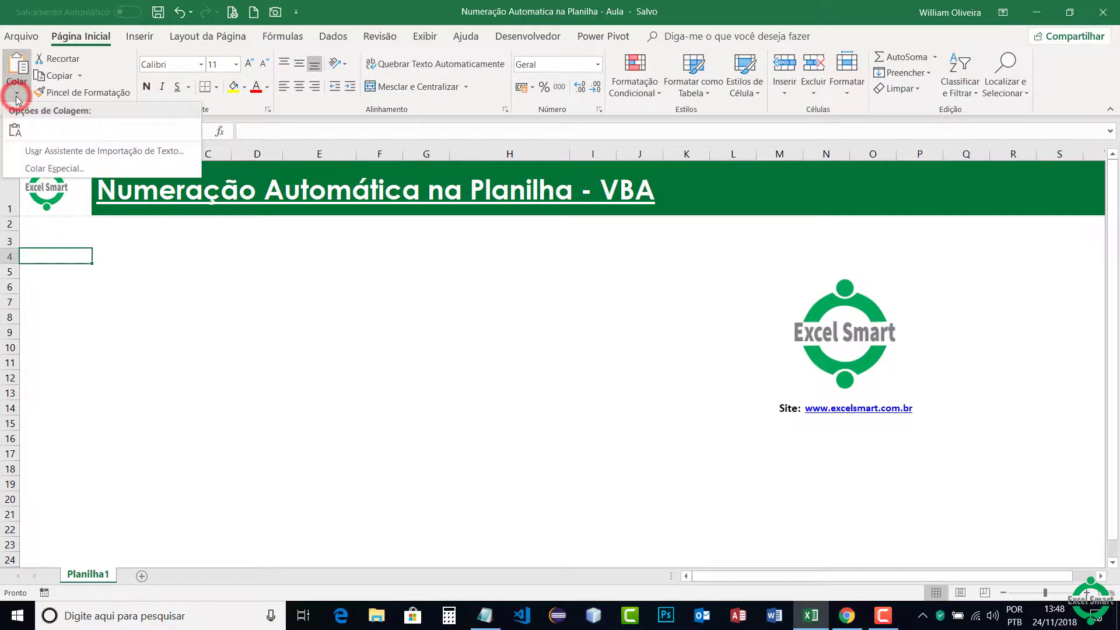
pyautogui.click(70, 168)
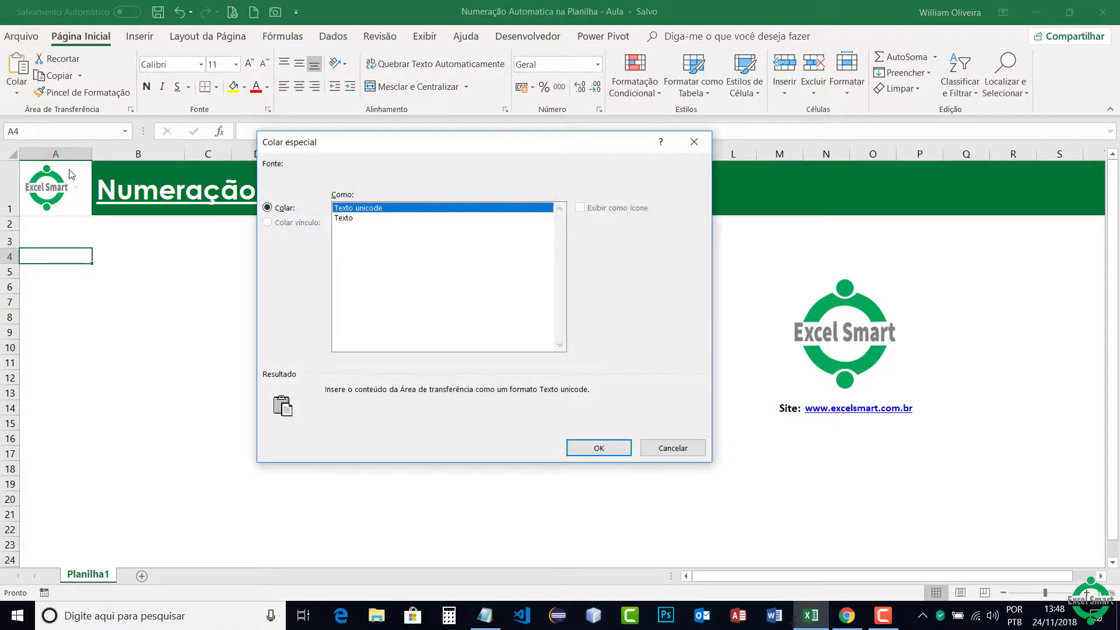
pyautogui.click(349, 219)
pyautogui.click(592, 450)
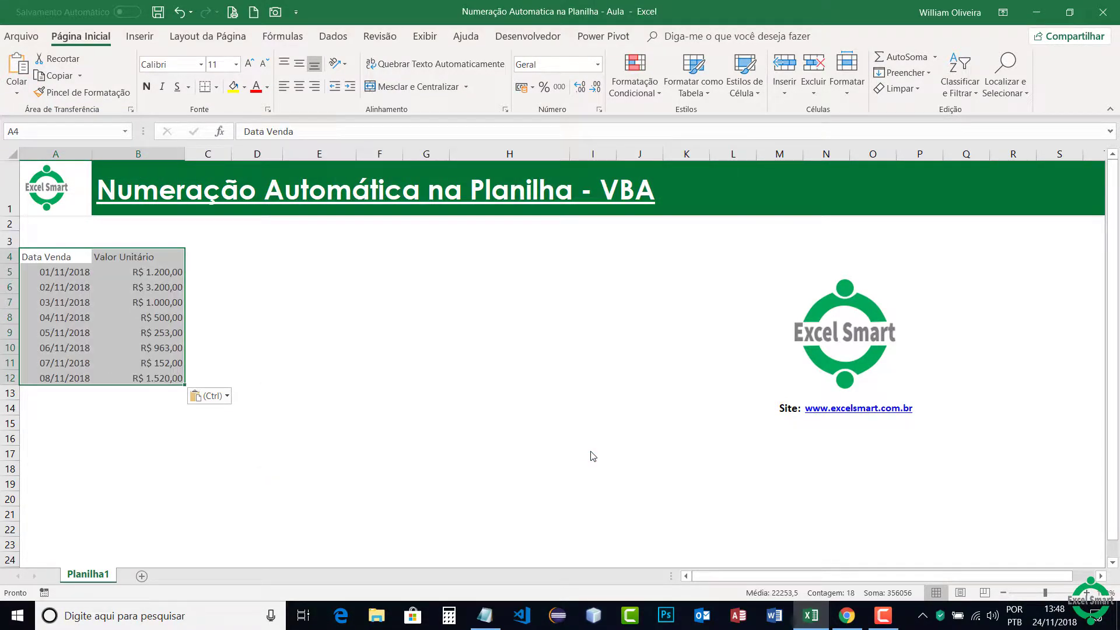
pyautogui.click(176, 288)
pyautogui.click(79, 257)
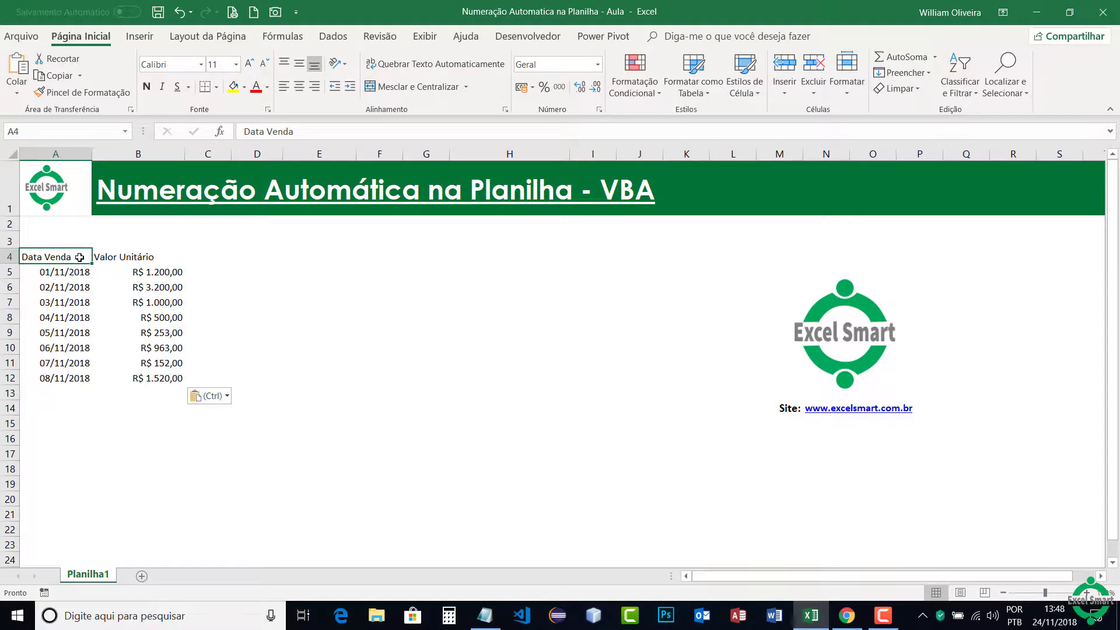
# - Copy the 'Código: 01/11/2018' line from Notepad and paste it as Texto into E4
pyautogui.click(299, 257)
pyautogui.hotkey('alt', 'Tab')
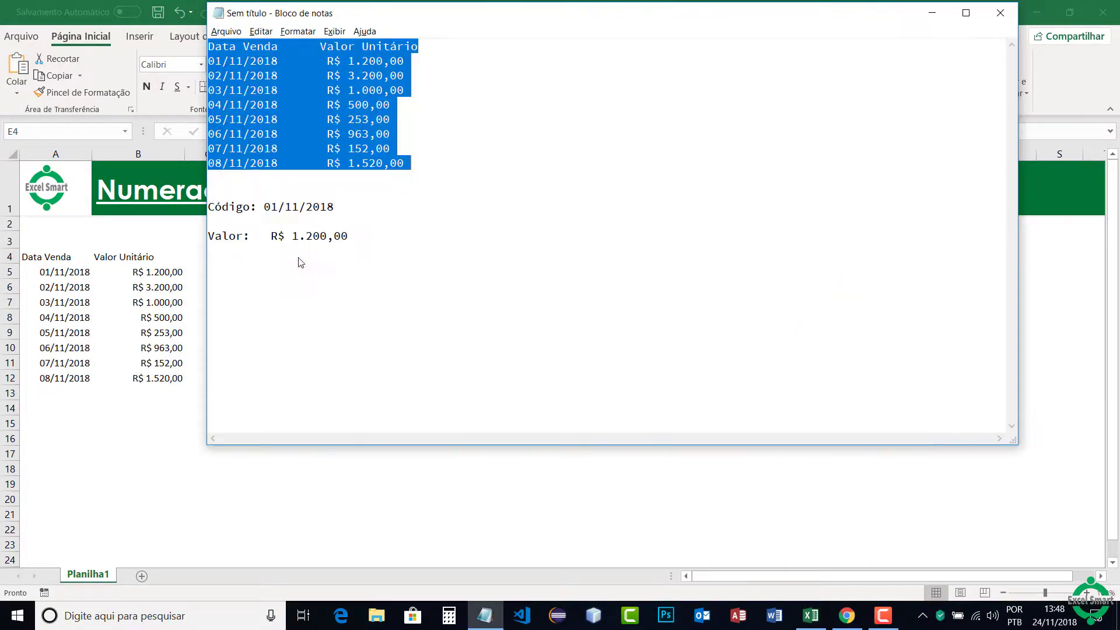
pyautogui.click(305, 206)
pyautogui.moveTo(336, 206); pyautogui.dragTo(202, 210)
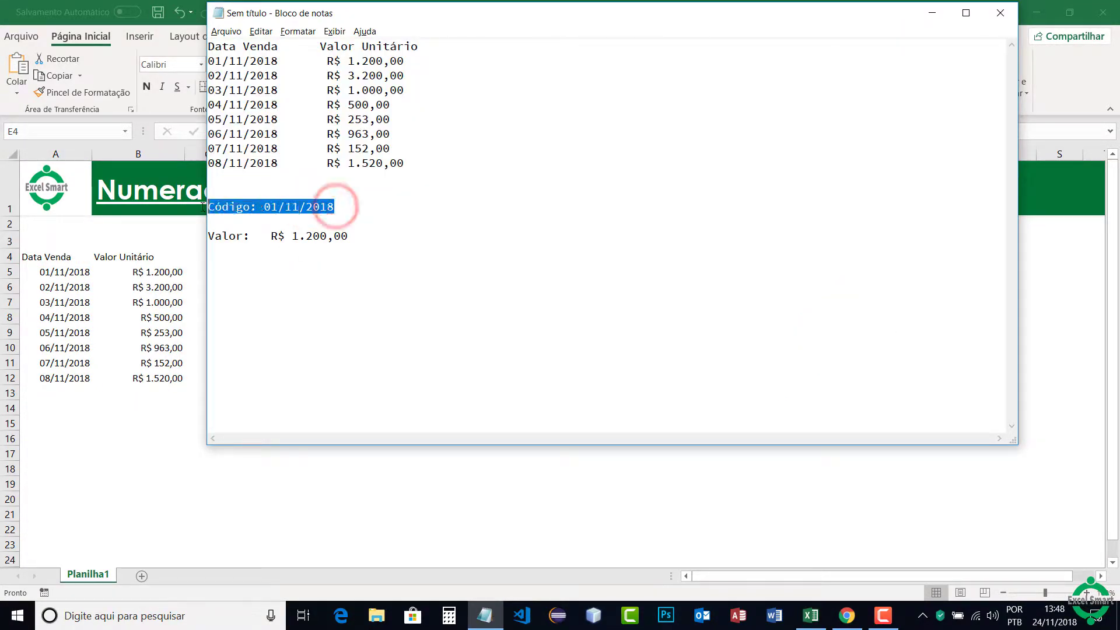
pyautogui.click(154, 283)
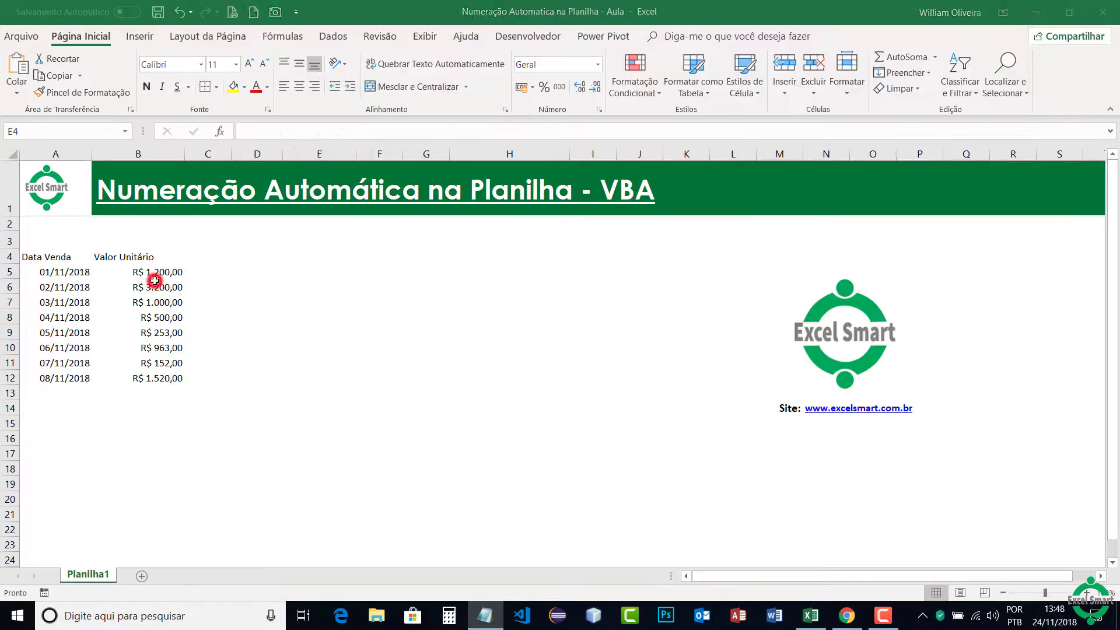
pyautogui.click(300, 269)
pyautogui.click(326, 256)
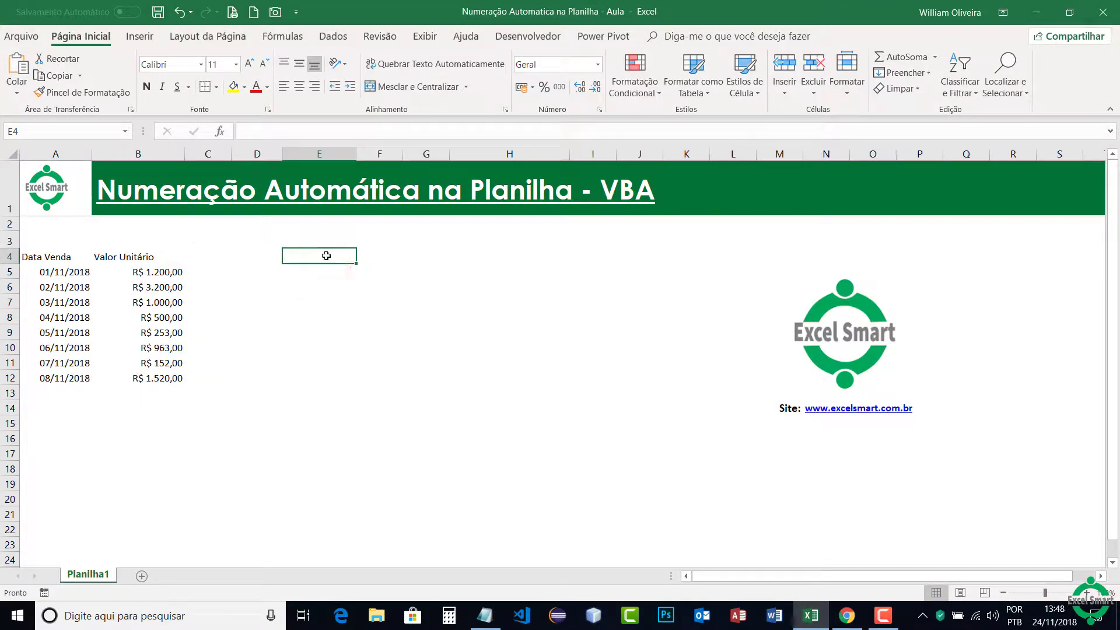
pyautogui.click(16, 93)
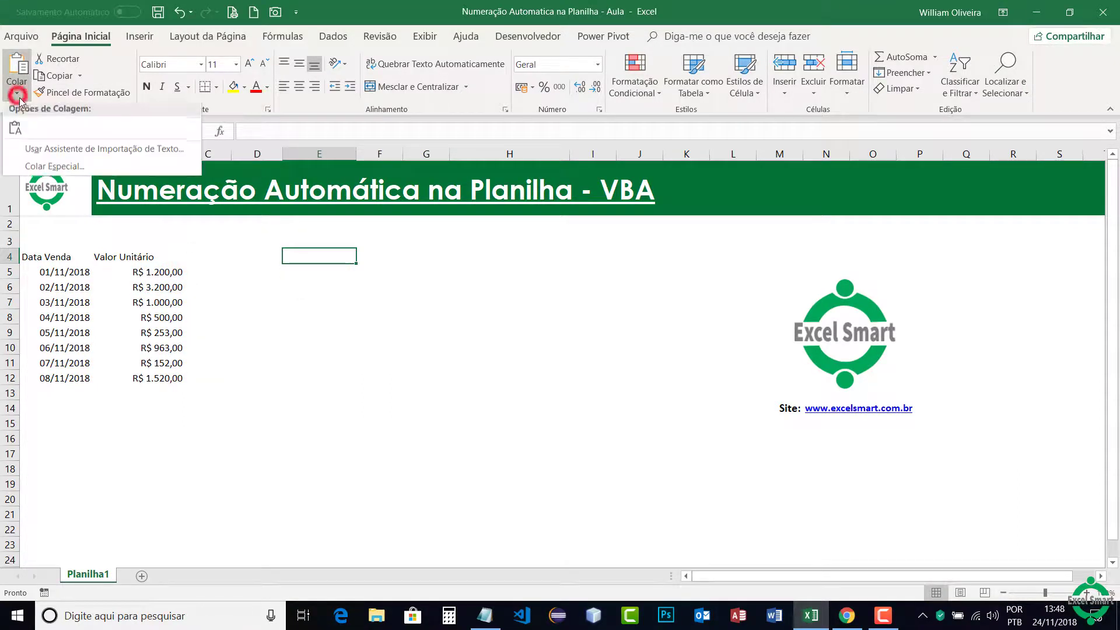
pyautogui.click(69, 171)
pyautogui.click(344, 217)
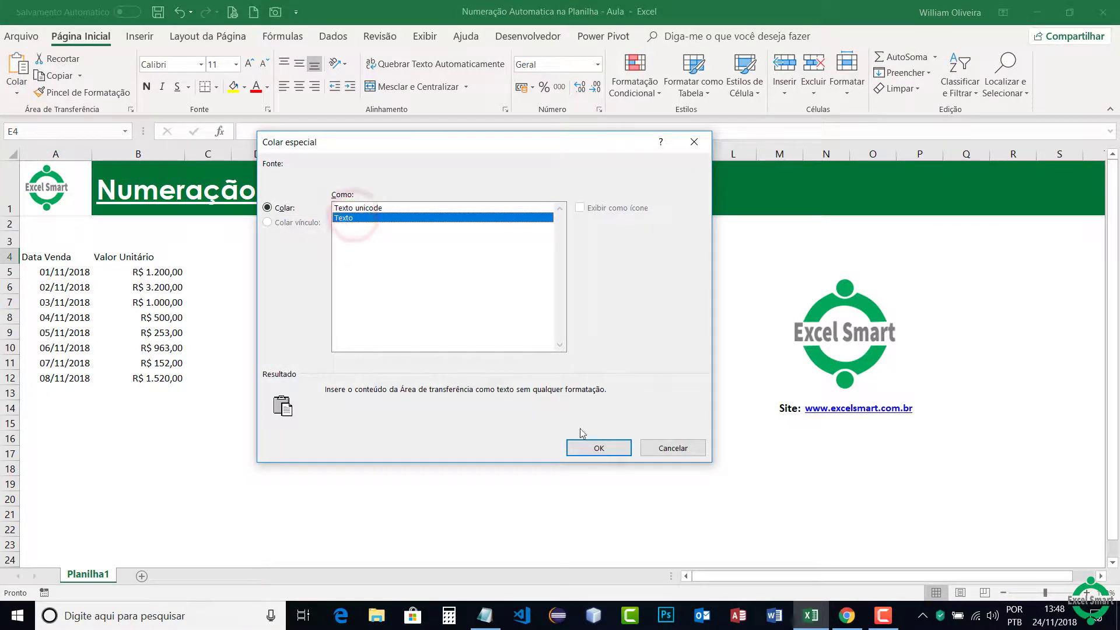
pyautogui.click(599, 448)
pyautogui.click(454, 330)
# - Autofit column F so the date 01/11/2018 displays fully
pyautogui.click(380, 256)
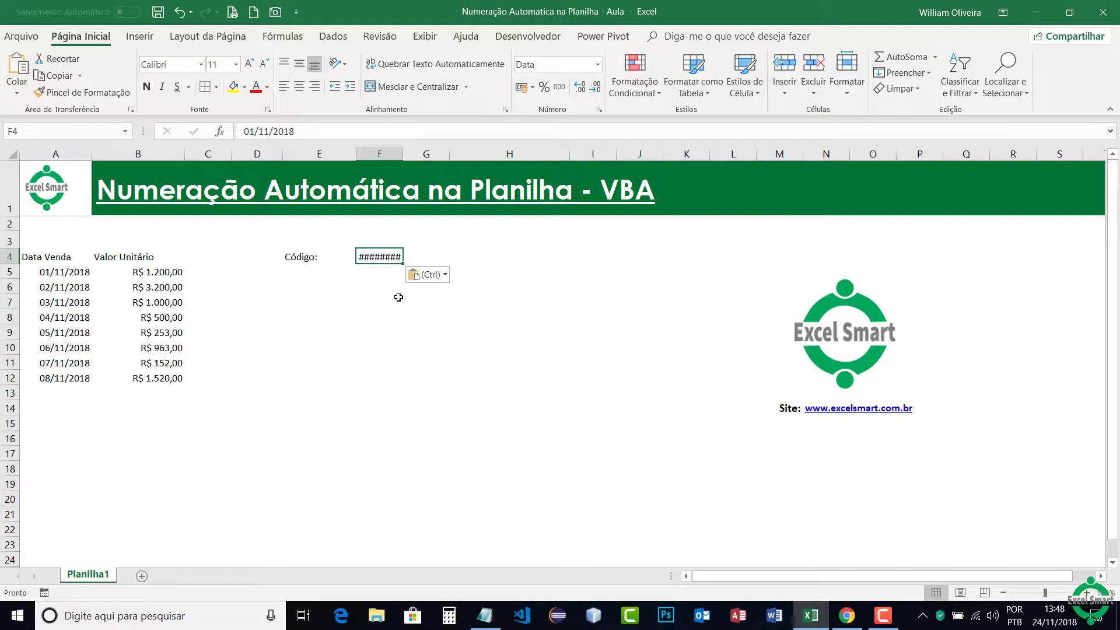
pyautogui.doubleClick(406, 156)
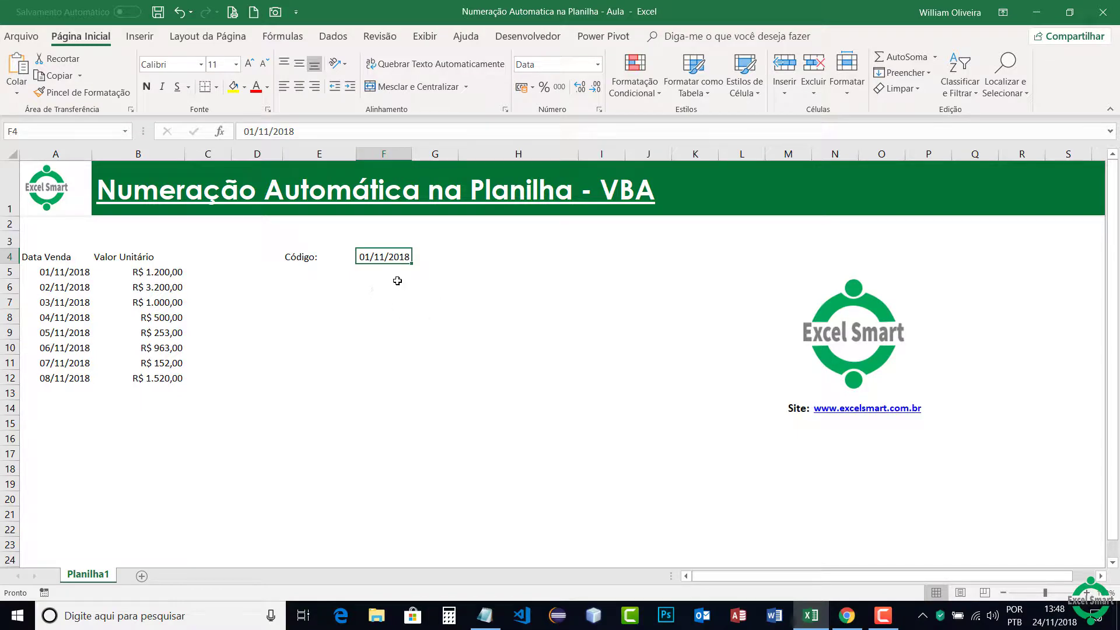
pyautogui.click(478, 255)
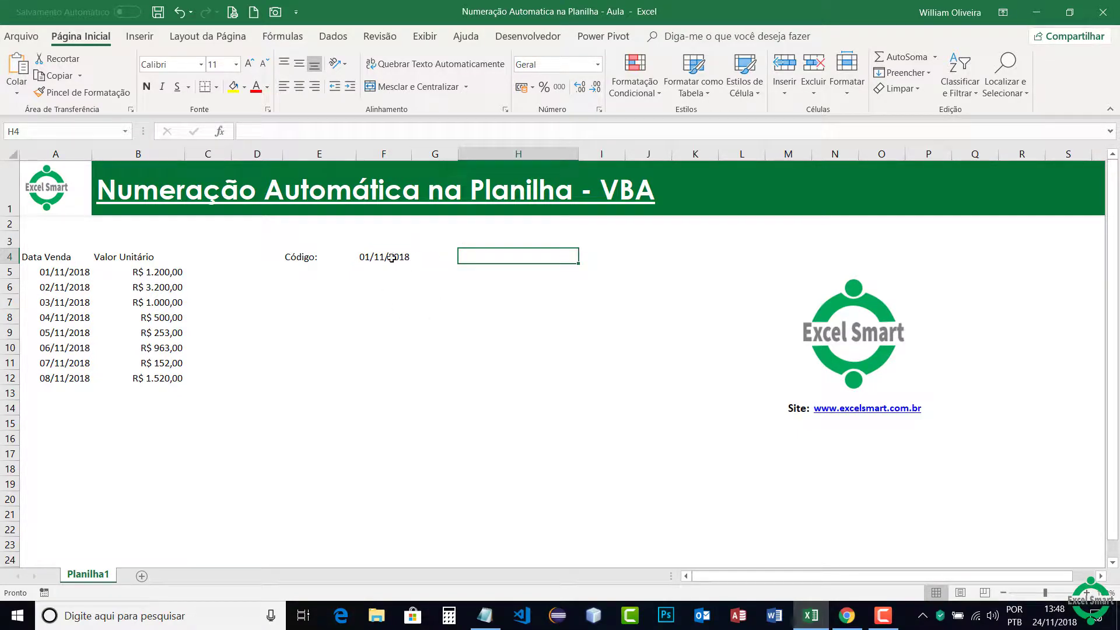
pyautogui.hotkey('alt', 'Tab')
# - Copy the 'Valor: R$ 1.200,00' line from Notepad back into the spreadsheet
pyautogui.moveTo(355, 236); pyautogui.dragTo(208, 238)
pyautogui.hotkey('ctrl', 'c')
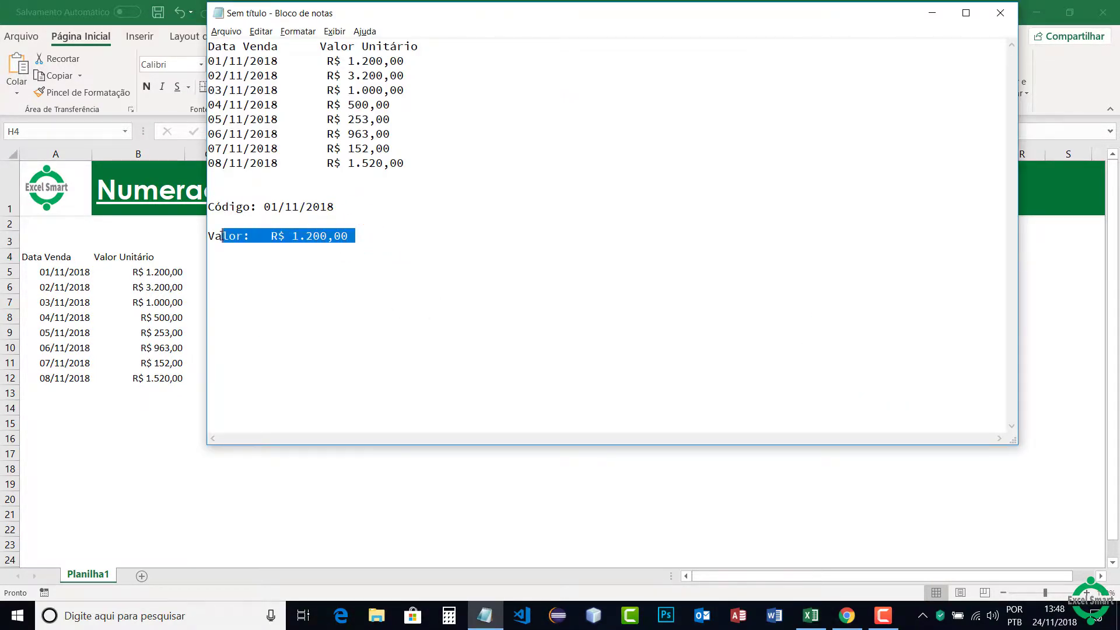
pyautogui.hotkey('alt', 'Tab')
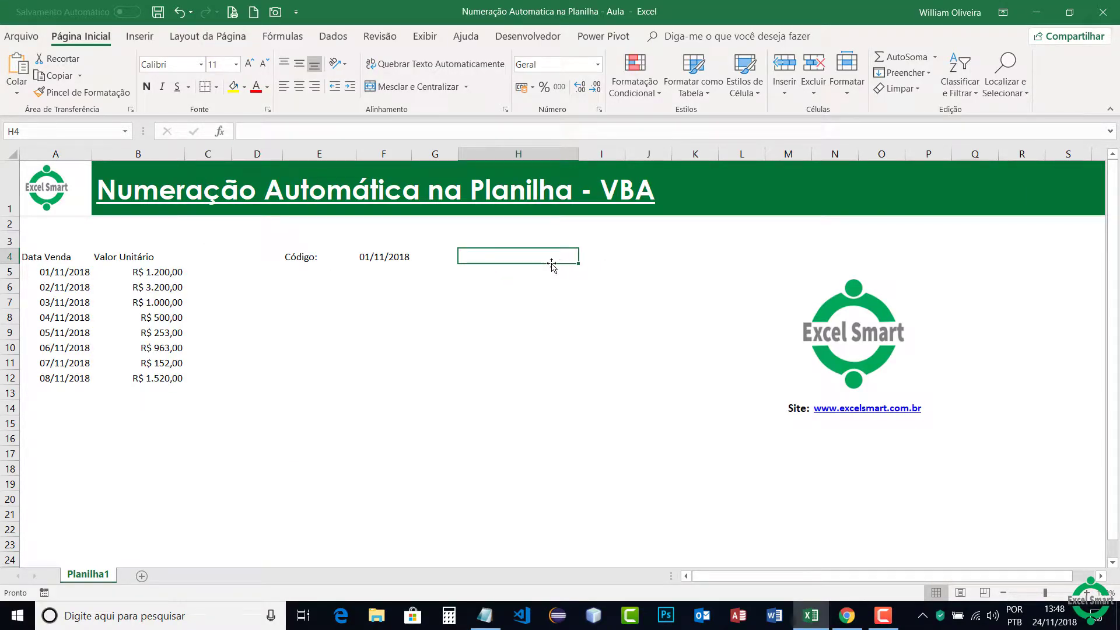
pyautogui.click(451, 254)
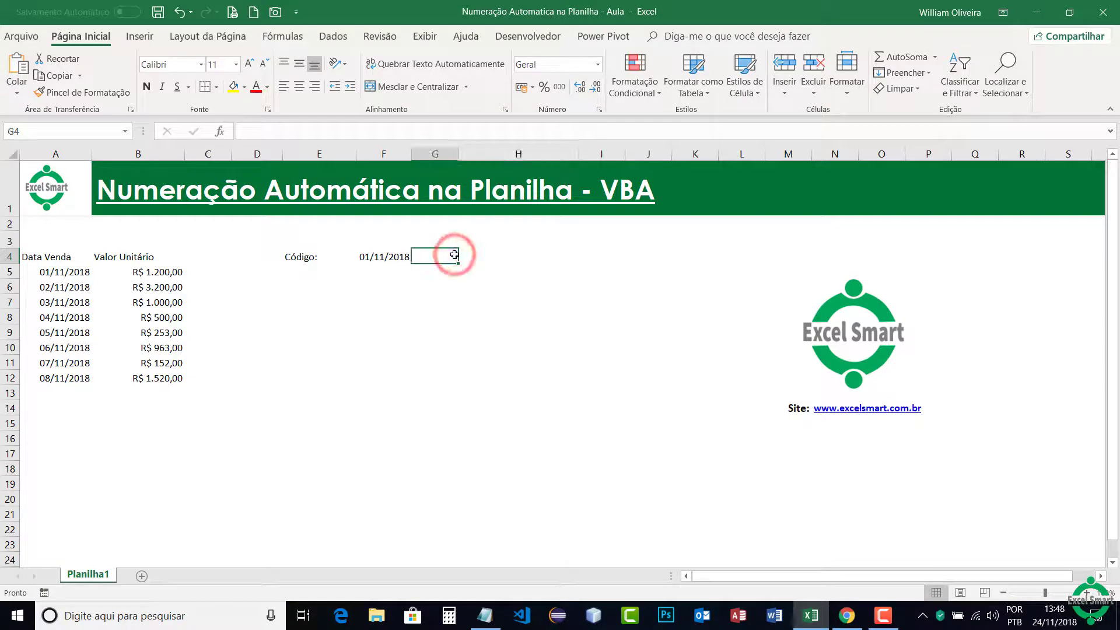
pyautogui.click(486, 256)
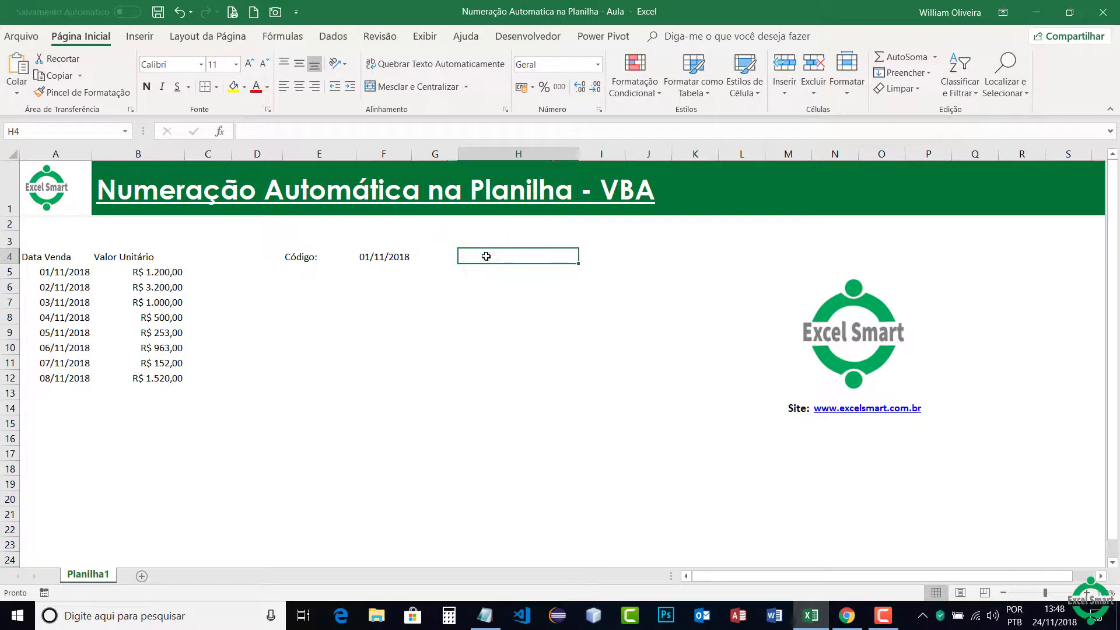
pyautogui.click(435, 259)
pyautogui.click(300, 257)
pyautogui.click(258, 257)
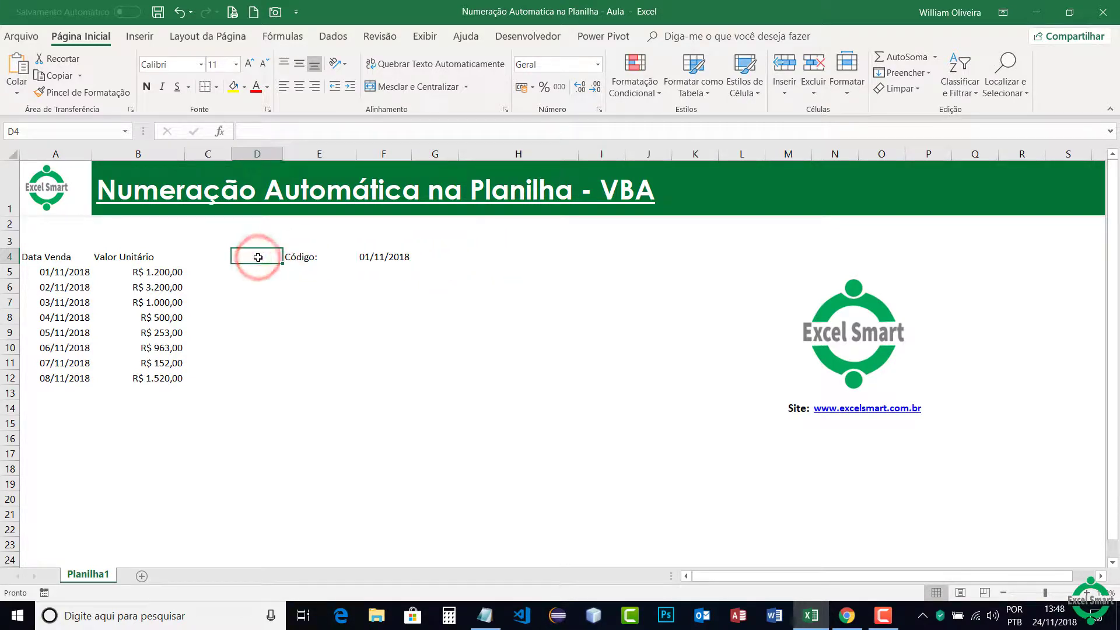
pyautogui.click(207, 257)
pyautogui.click(258, 257)
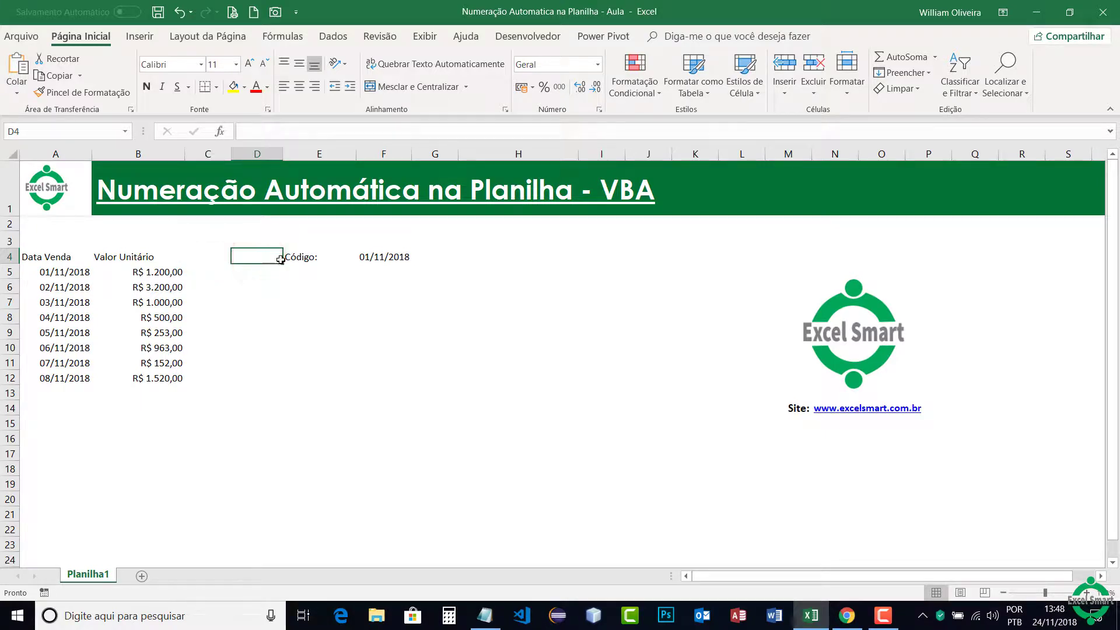
# - Try pasting the Valor line directly into H4, then undo it
pyautogui.click(484, 258)
pyautogui.click(460, 257)
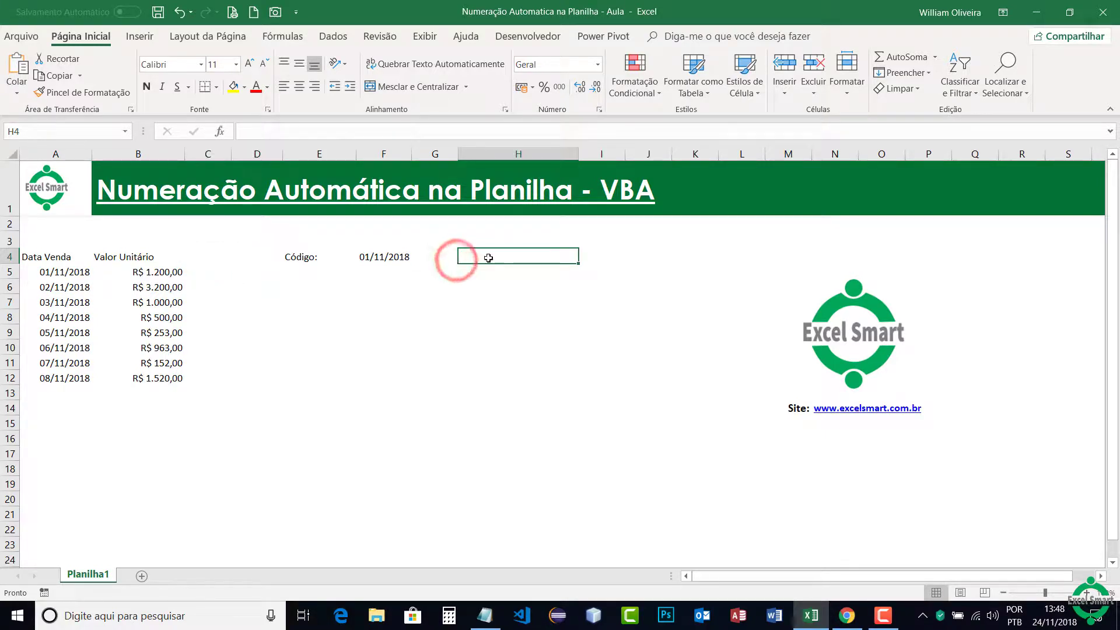
pyautogui.doubleClick(488, 257)
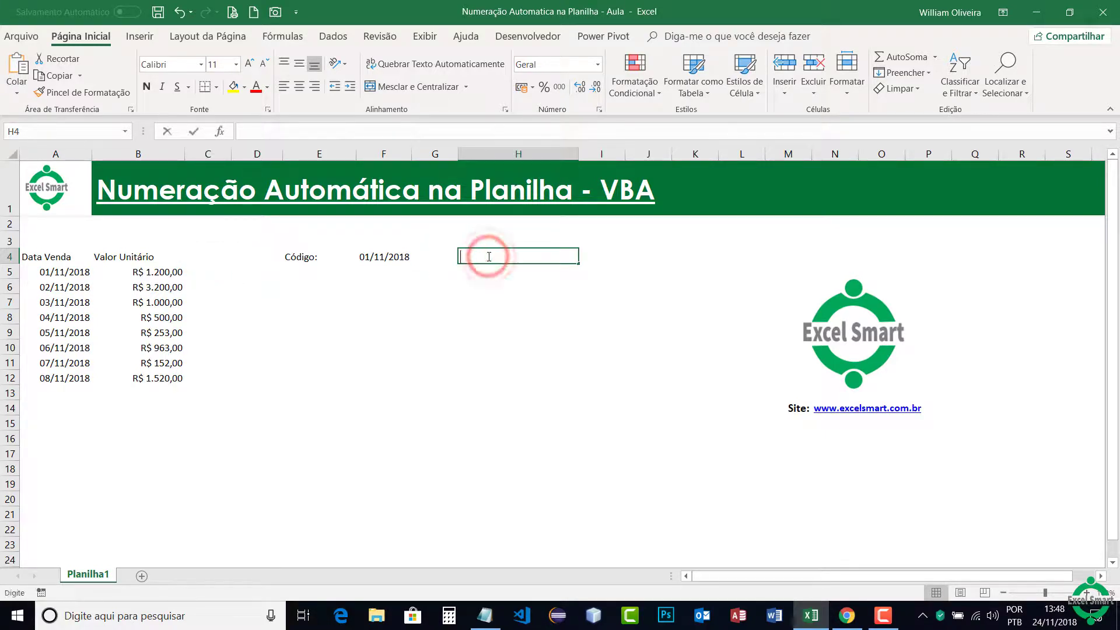
pyautogui.hotkey('ctrl', 'v')
pyautogui.click(509, 313)
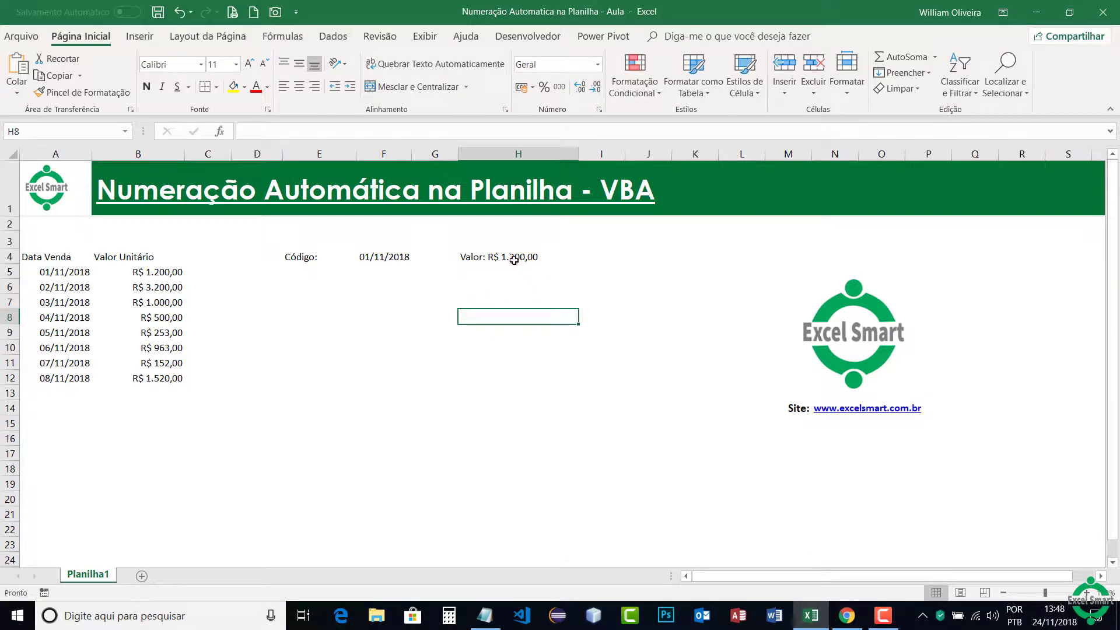
pyautogui.click(513, 259)
pyautogui.hotkey('ctrl', 'z')
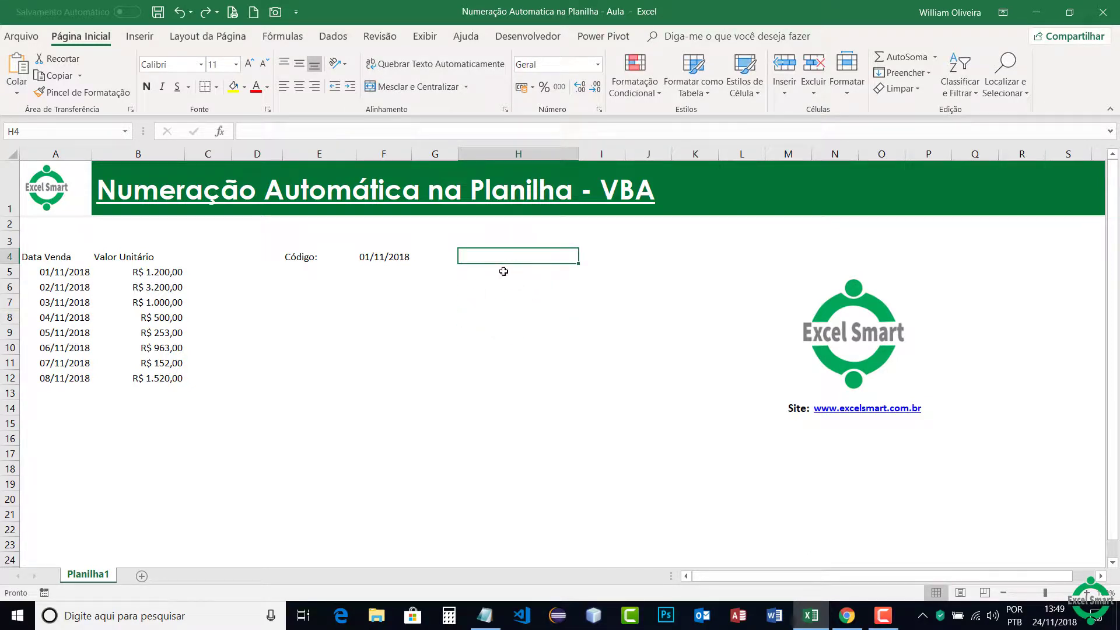
# - Paste the Valor line as Texto into H4:I4 and narrow column H
pyautogui.click(16, 93)
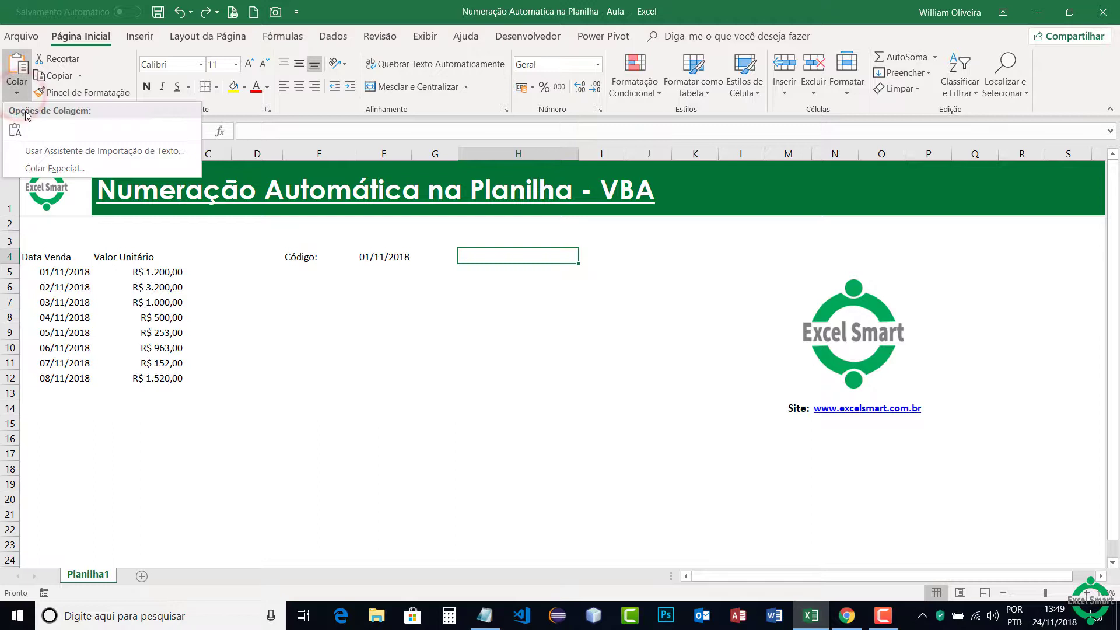
pyautogui.click(53, 165)
pyautogui.click(345, 219)
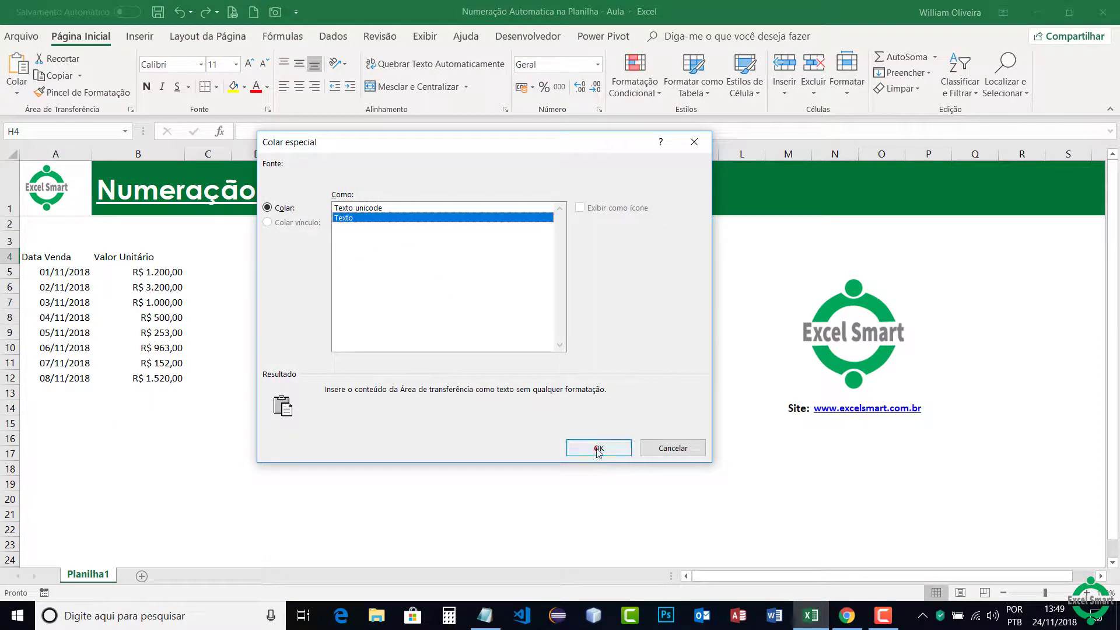
pyautogui.click(598, 446)
pyautogui.click(589, 318)
pyautogui.click(601, 256)
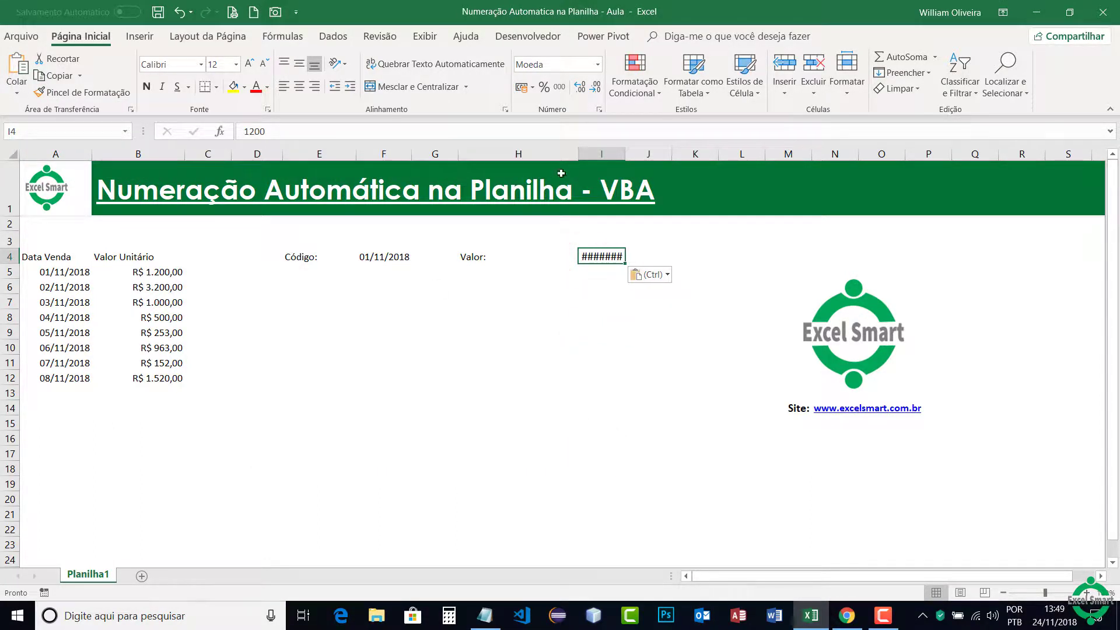
pyautogui.moveTo(575, 152)
pyautogui.mouseDown()
pyautogui.moveTo(514, 153)
pyautogui.moveTo(642, 153)
pyautogui.mouseUp()
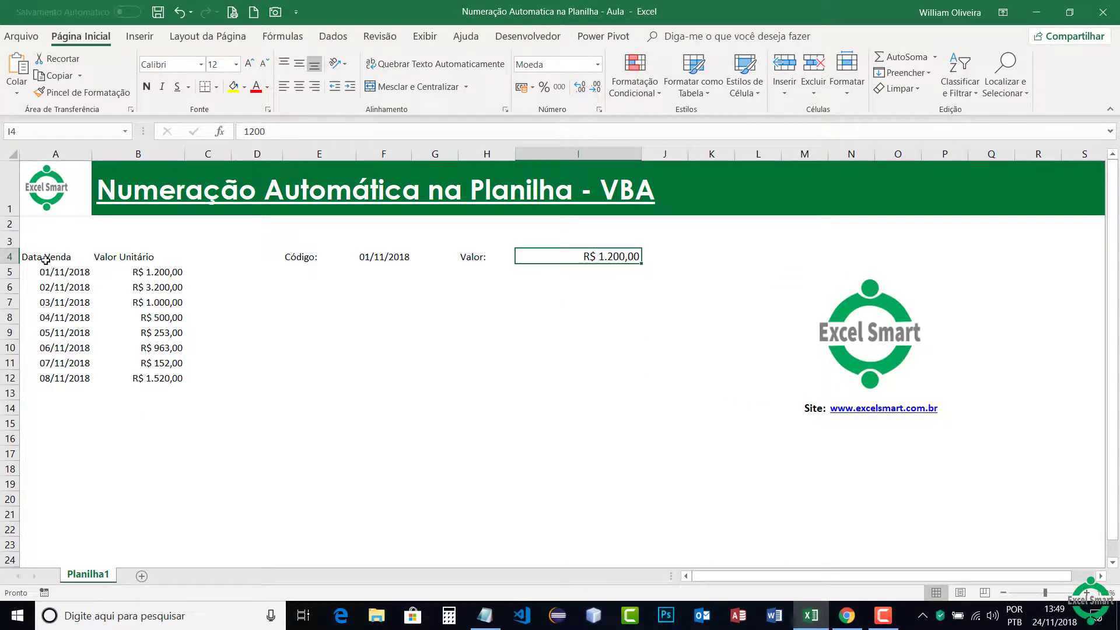
pyautogui.moveTo(45, 260); pyautogui.dragTo(126, 376)
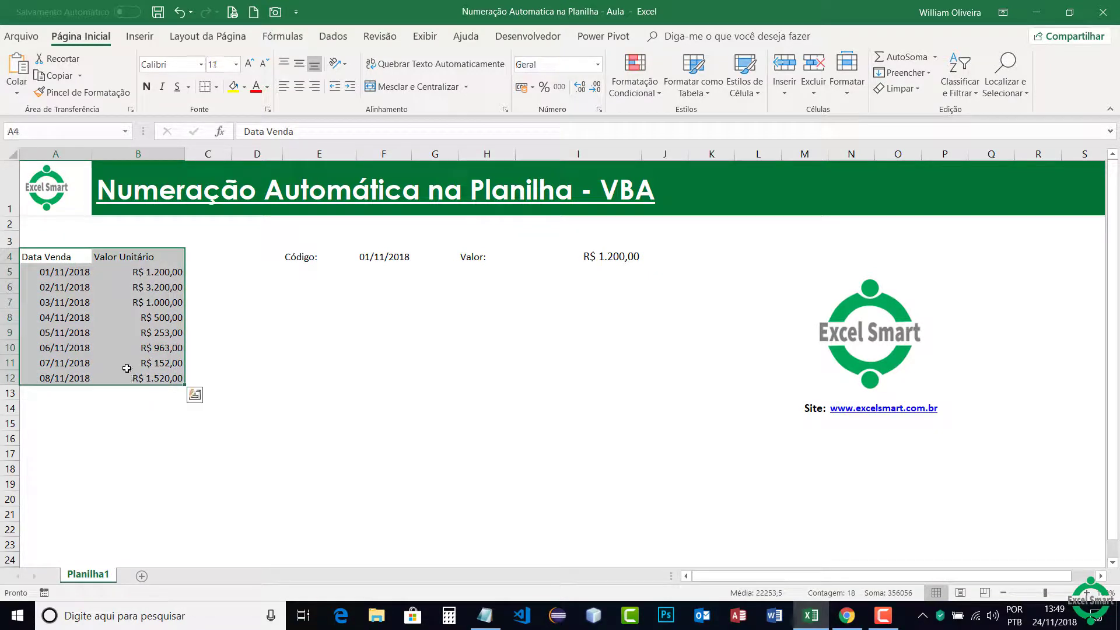
# - Apply Contábil format to B5:B12 and make the A4:B4 headers centred, bold and larger
pyautogui.moveTo(144, 277); pyautogui.dragTo(143, 378)
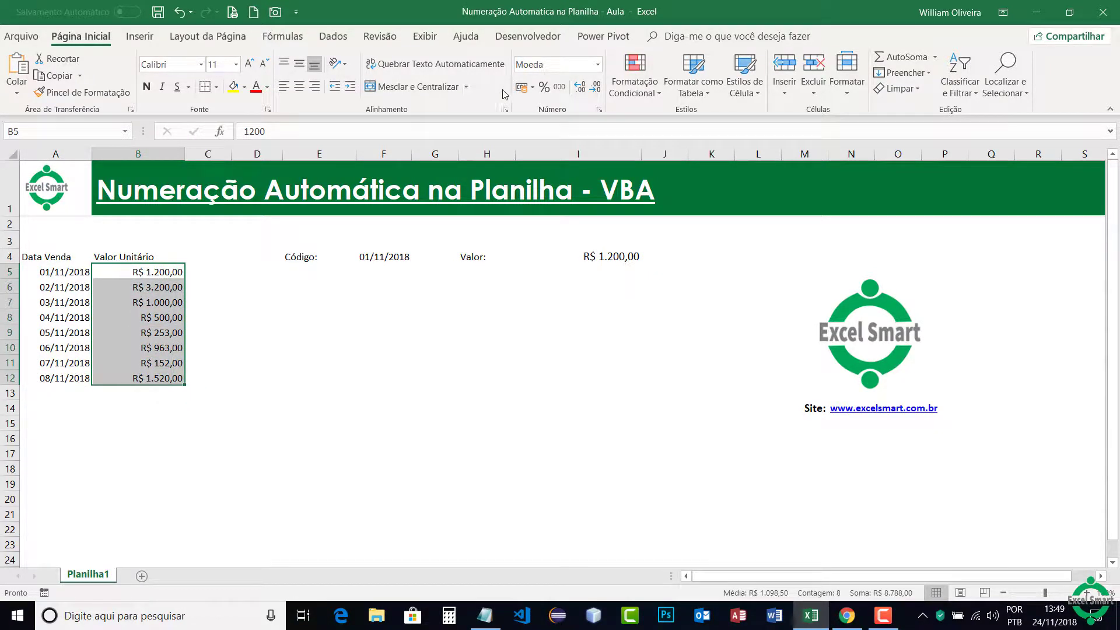
pyautogui.click(527, 89)
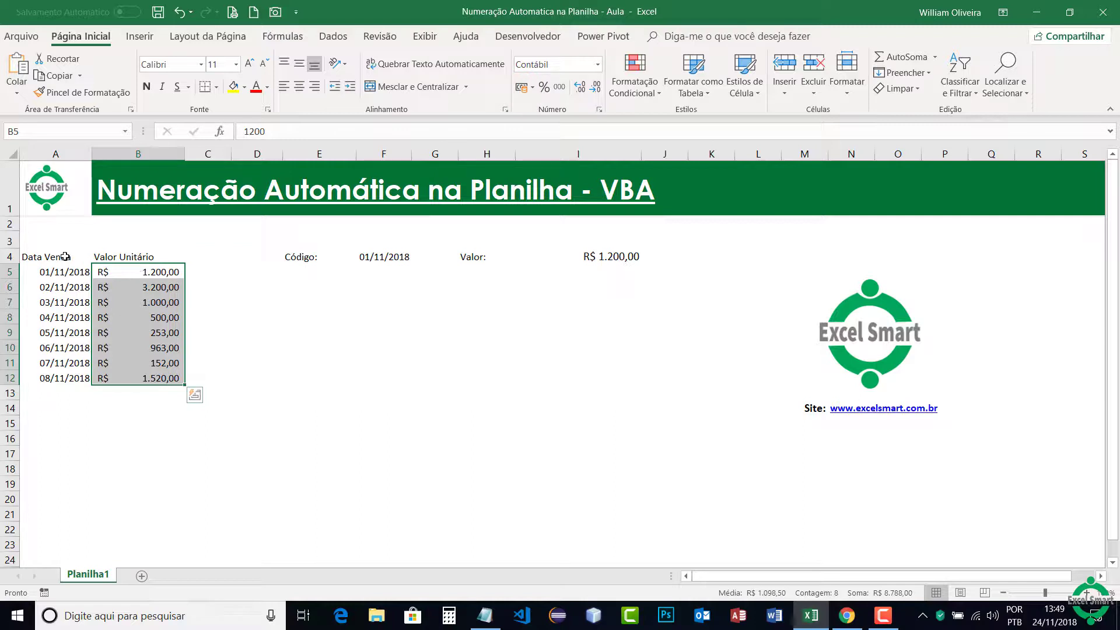
pyautogui.moveTo(65, 257); pyautogui.dragTo(159, 255)
pyautogui.click(298, 86)
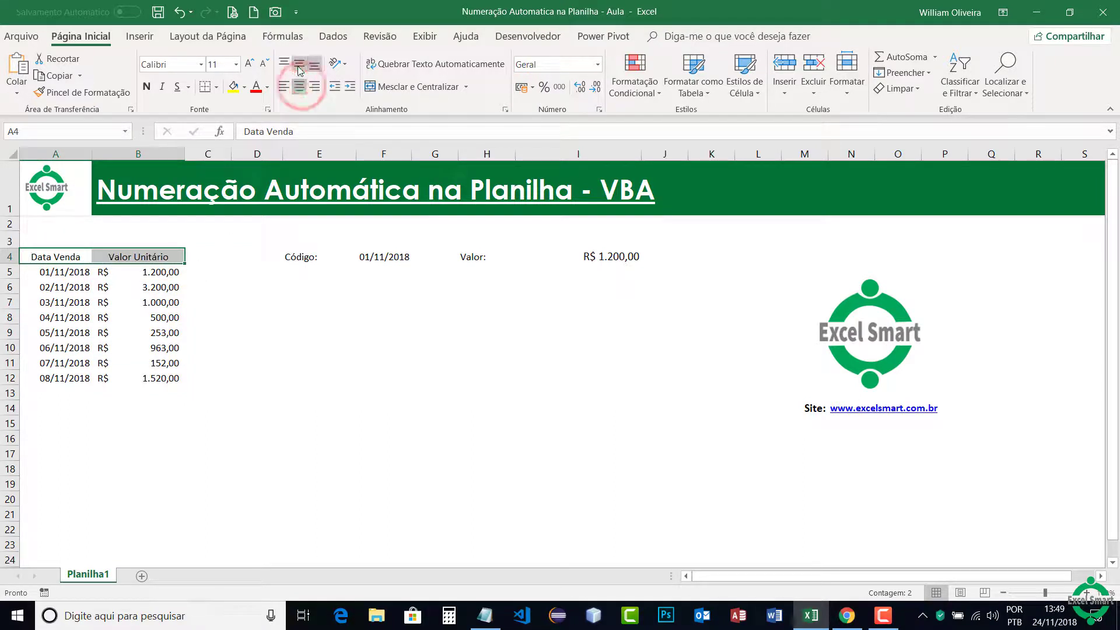
pyautogui.click(299, 63)
pyautogui.click(146, 86)
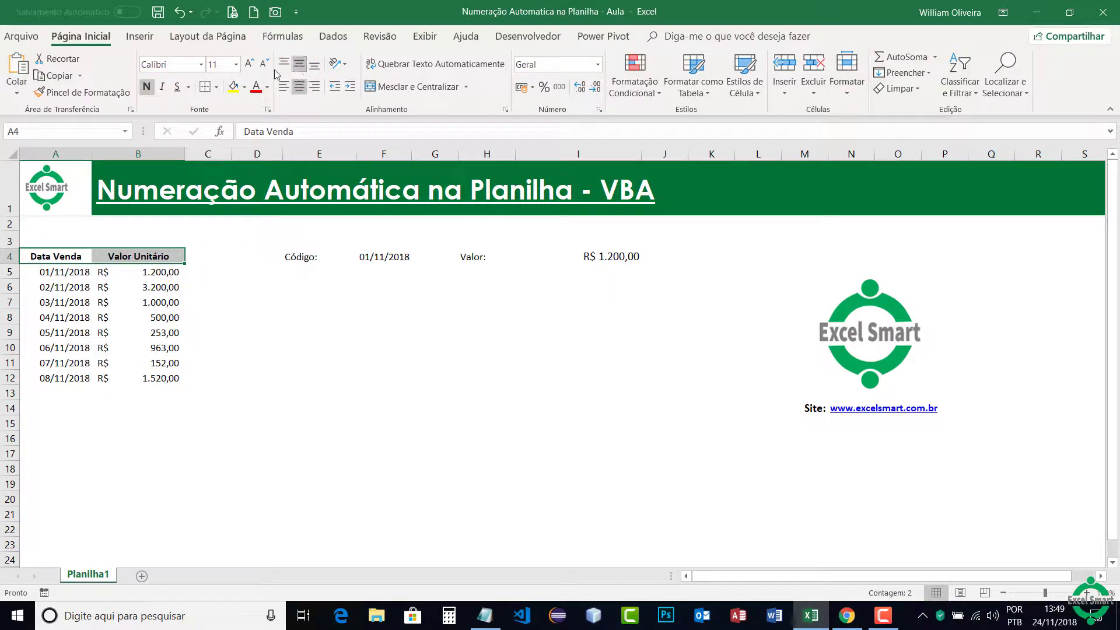
pyautogui.click(249, 63)
pyautogui.click(109, 286)
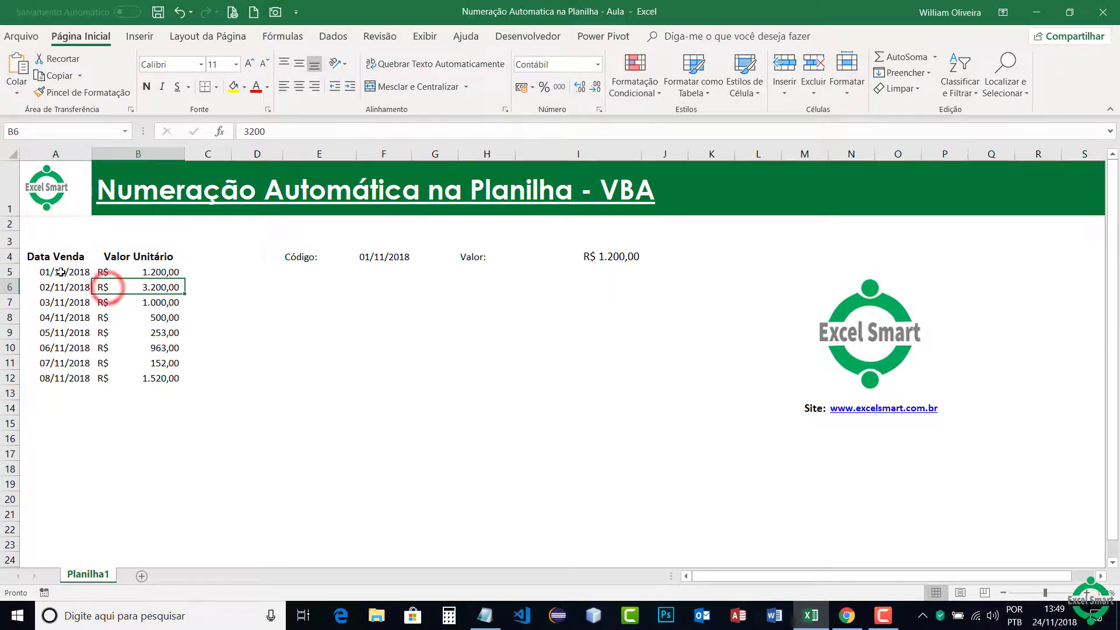
# - Add Todas as Bordas to A4:B12 and fill the header row light grey
pyautogui.moveTo(52, 256); pyautogui.dragTo(163, 378)
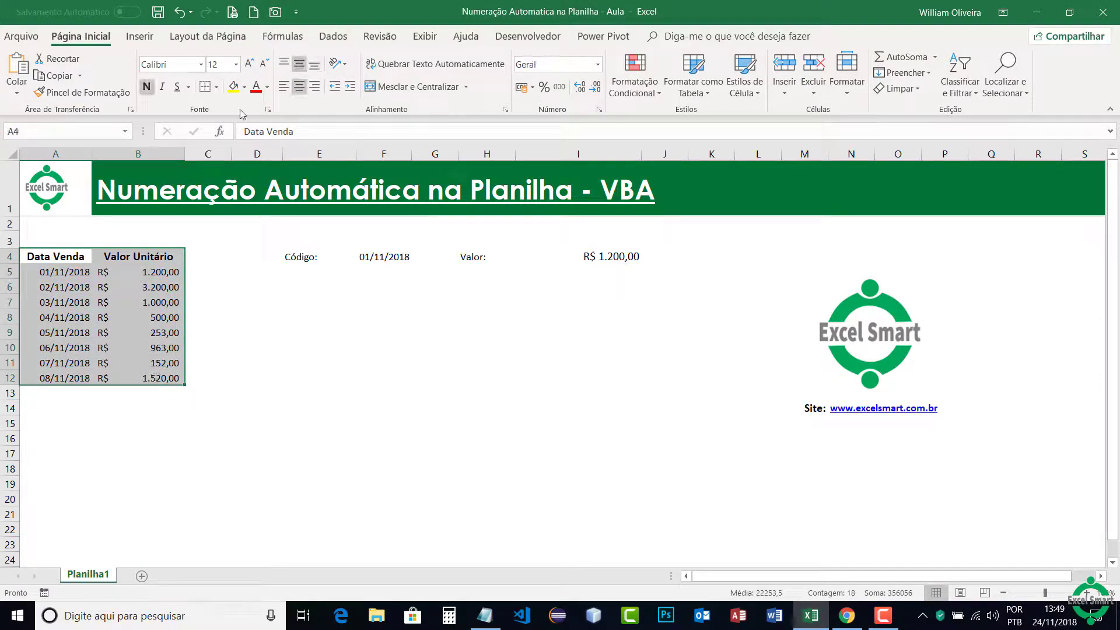
pyautogui.click(216, 87)
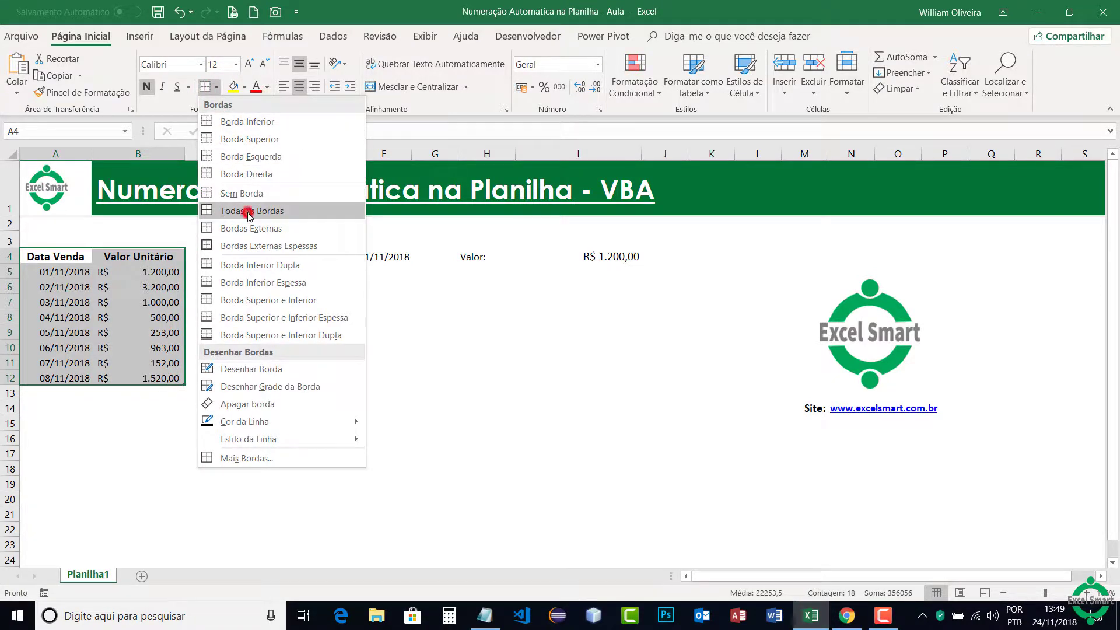
pyautogui.click(248, 211)
pyautogui.click(216, 315)
pyautogui.moveTo(53, 256); pyautogui.dragTo(140, 257)
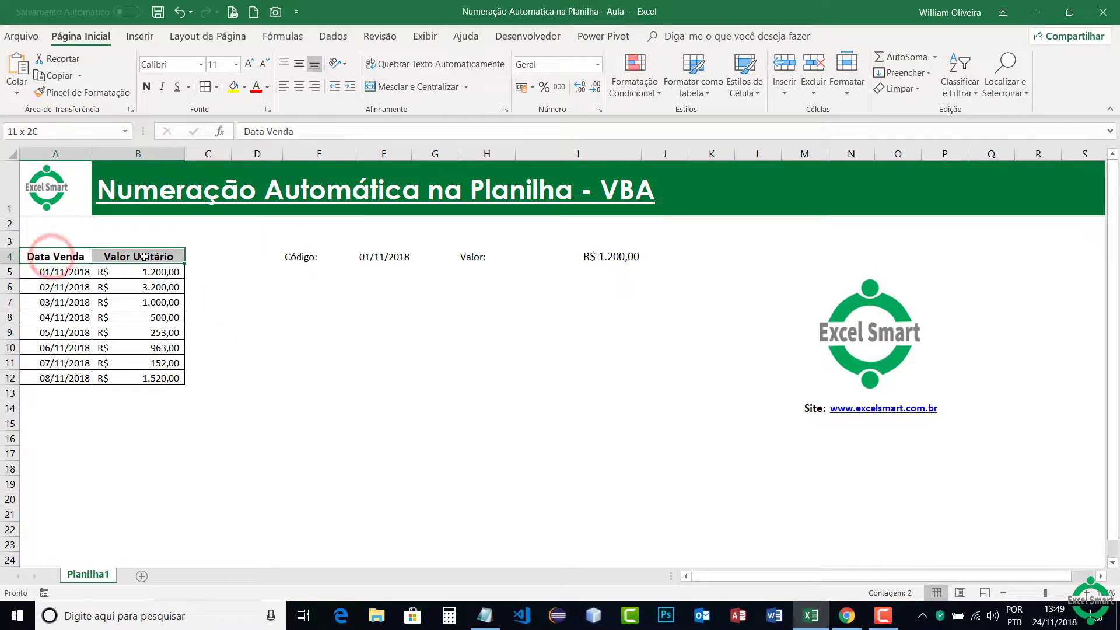
pyautogui.click(245, 88)
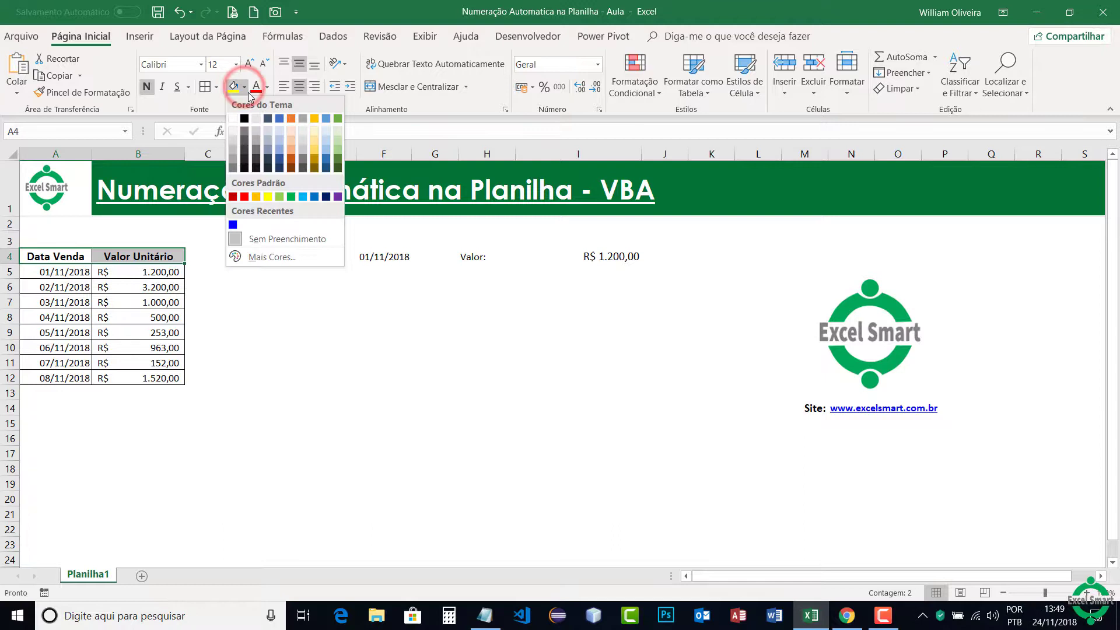
pyautogui.click(255, 133)
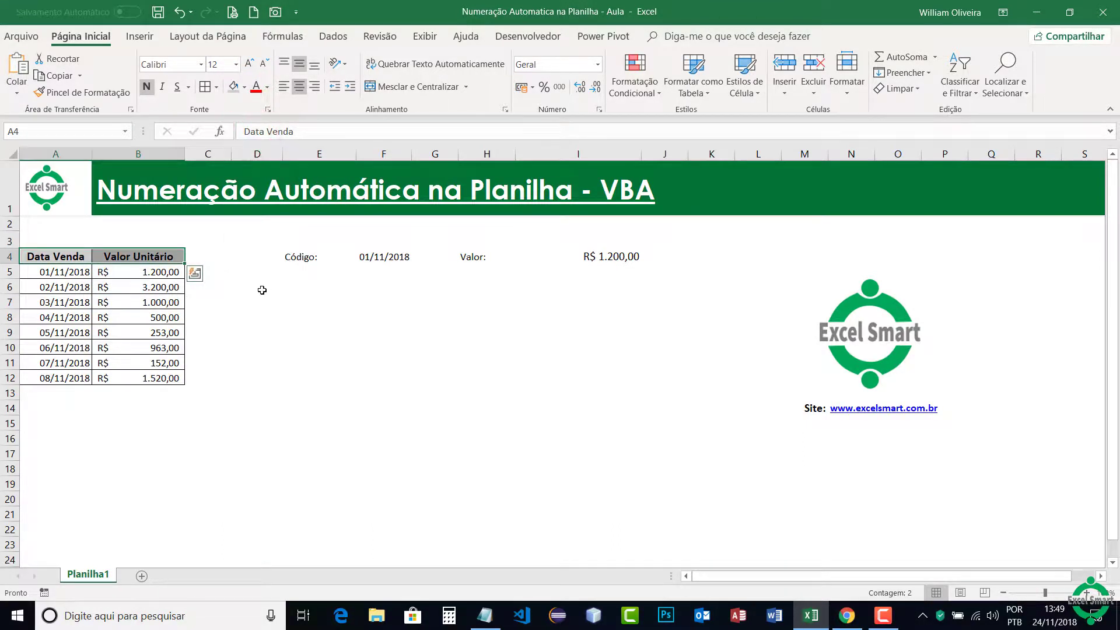
# - Make the Código and Valor row E4:I4 14-point bold
pyautogui.click(304, 256)
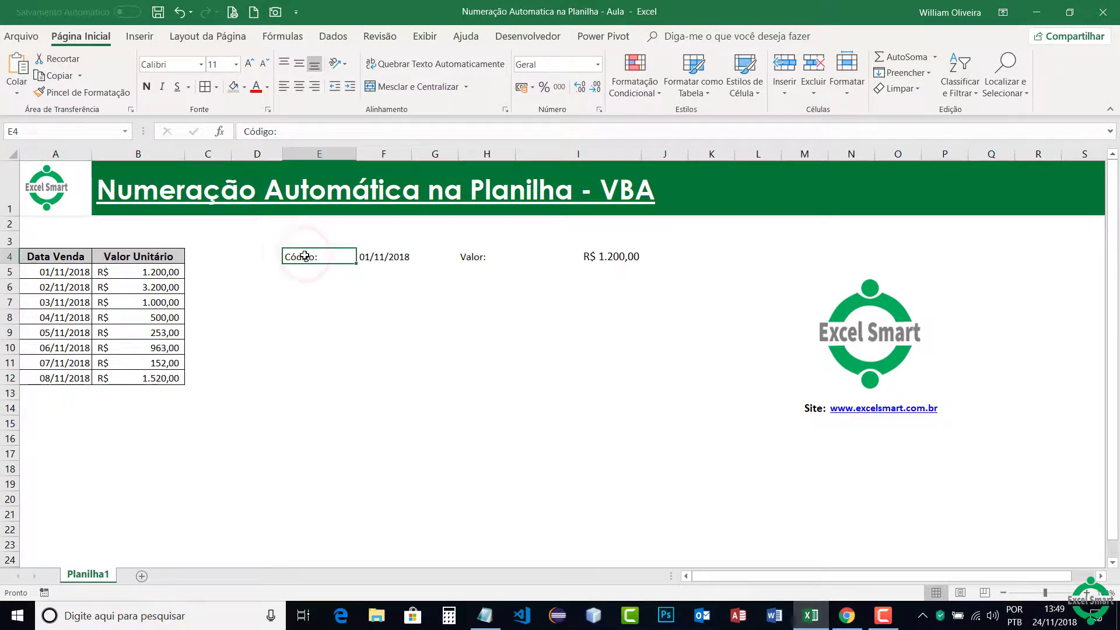
pyautogui.click(249, 63)
pyautogui.click(372, 283)
pyautogui.moveTo(321, 258); pyautogui.dragTo(578, 257)
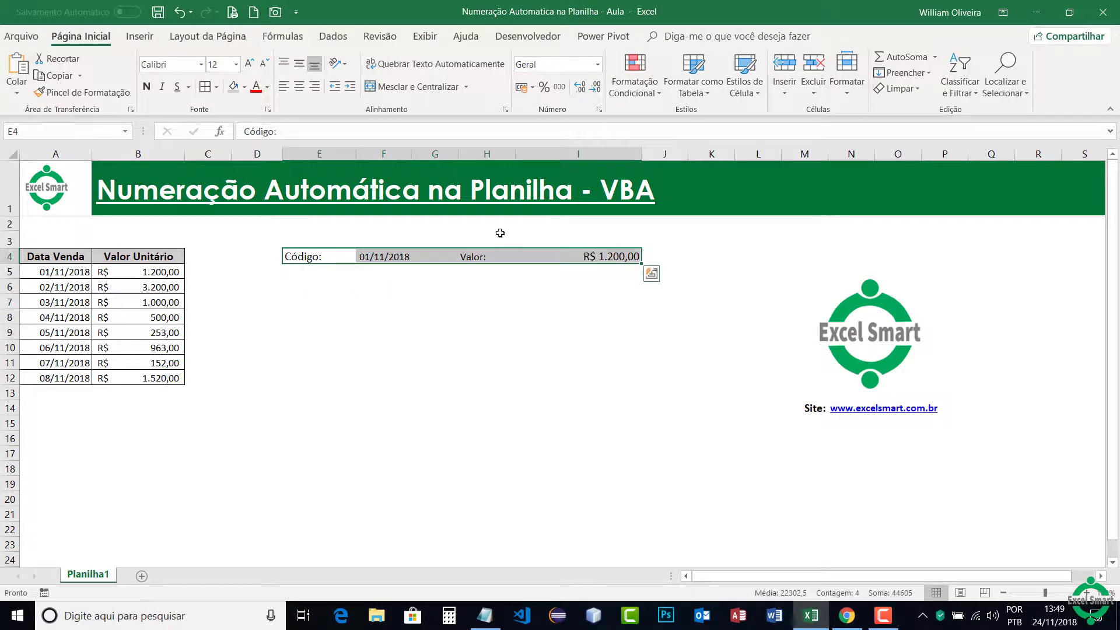
pyautogui.click(249, 64)
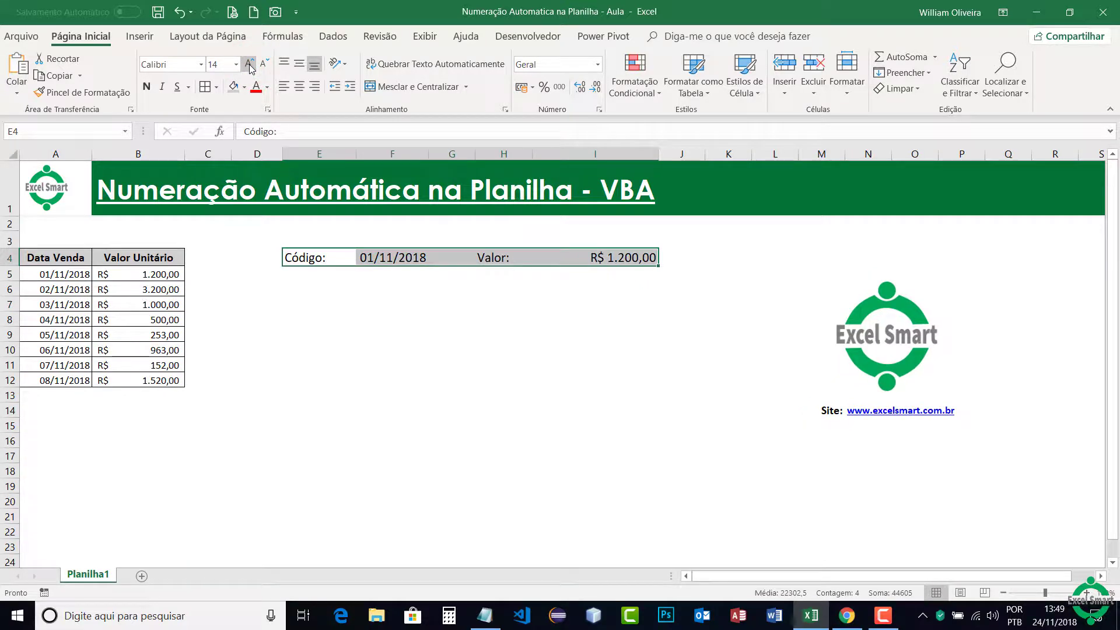
pyautogui.click(146, 86)
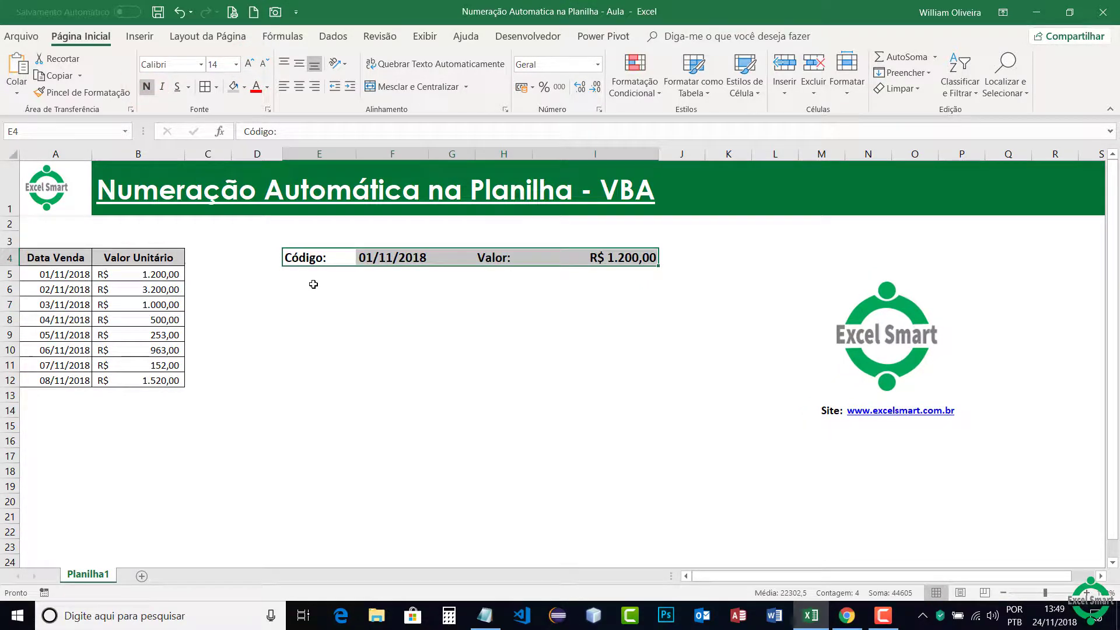
pyautogui.click(417, 311)
# - Give E4:F4 and H4:I4 Contorno and Interna borders in Formatar Células
pyautogui.moveTo(316, 260); pyautogui.dragTo(392, 261)
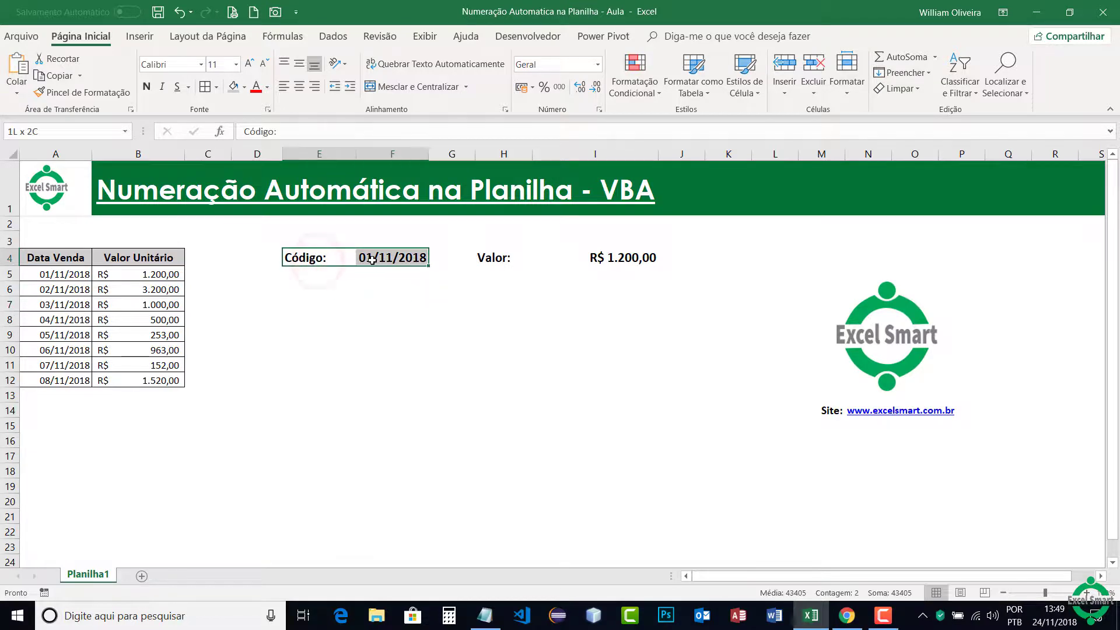
pyautogui.moveTo(490, 260); pyautogui.dragTo(610, 258)
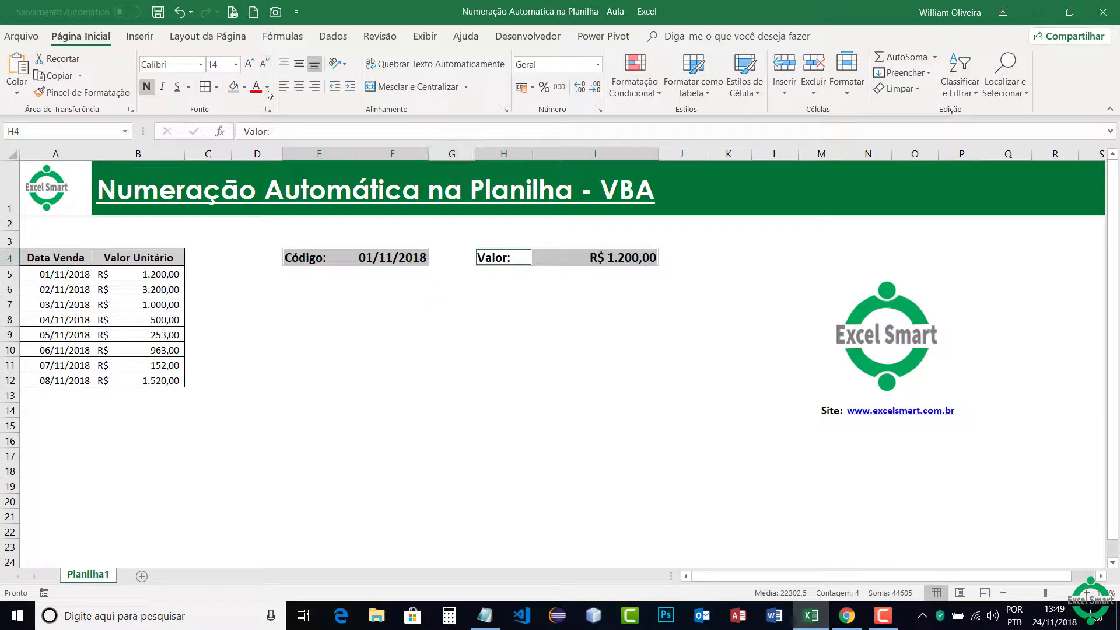
pyautogui.click(505, 109)
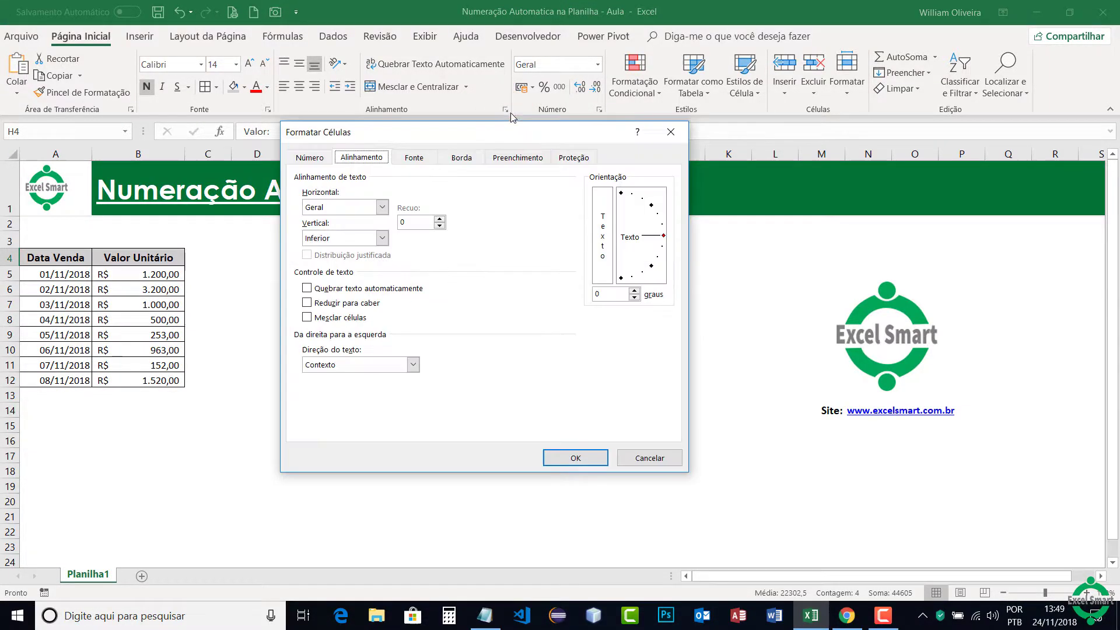
pyautogui.click(414, 157)
pyautogui.click(461, 158)
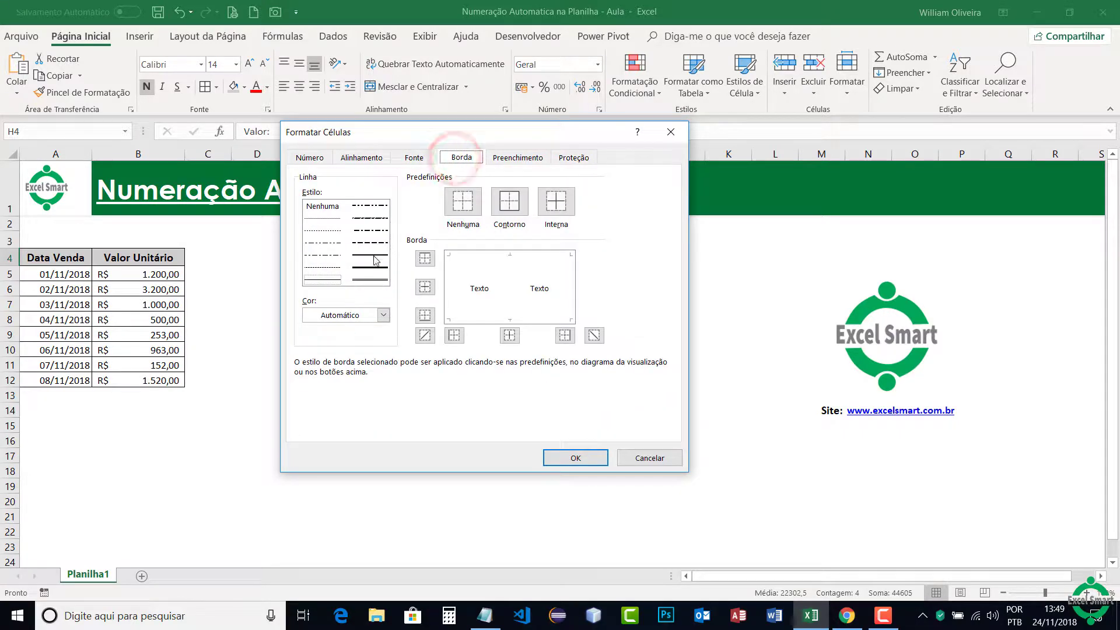
pyautogui.click(370, 254)
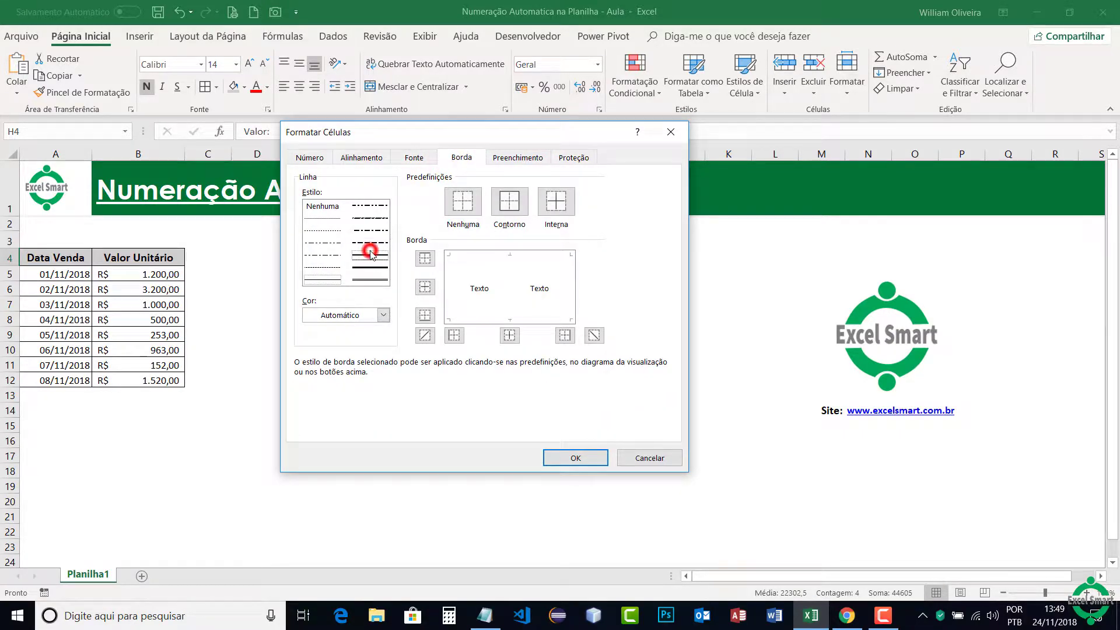
pyautogui.click(510, 201)
pyautogui.click(556, 202)
pyautogui.click(576, 458)
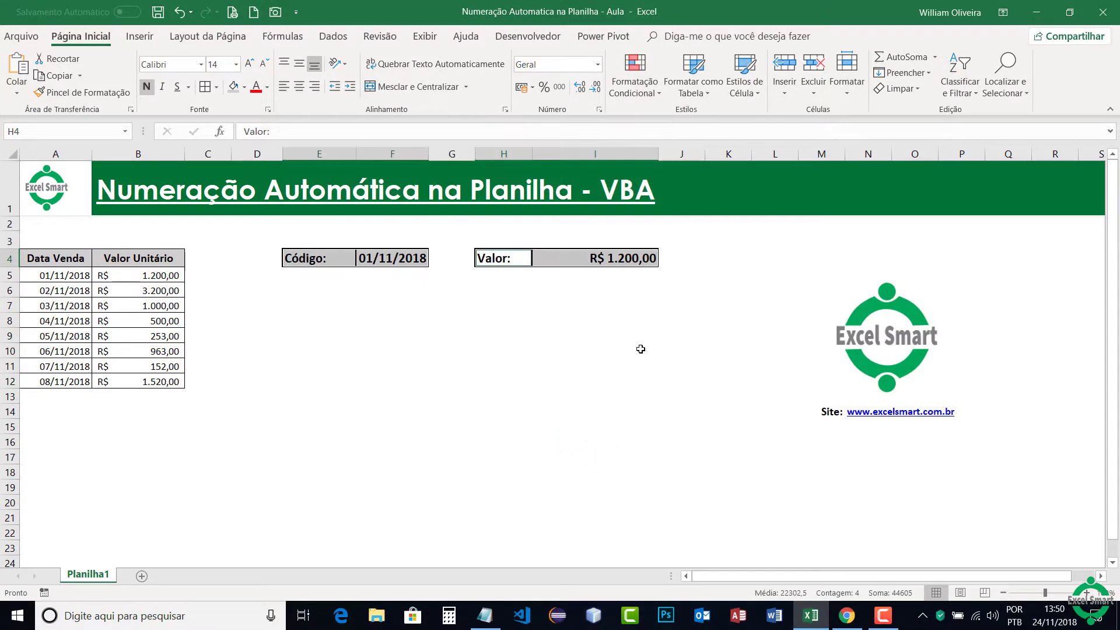
pyautogui.click(640, 349)
# - Right-align the Código: and Valor: labels and resize columns E, F and H to fit
pyautogui.click(514, 258)
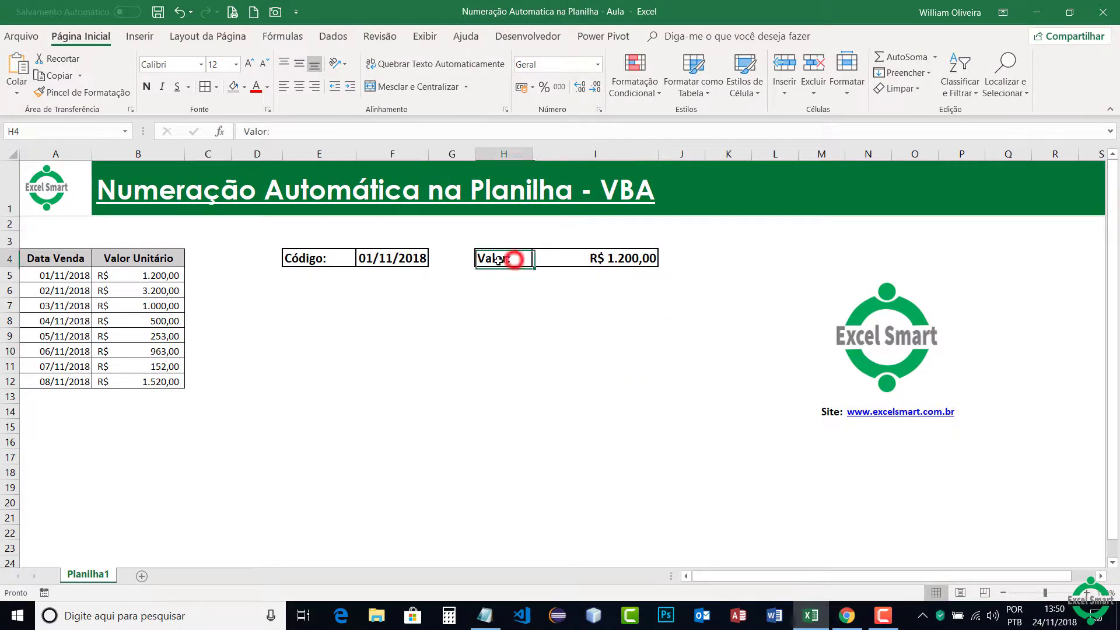
pyautogui.keyDown('ctrl'); pyautogui.click(320, 260); pyautogui.keyUp('ctrl')
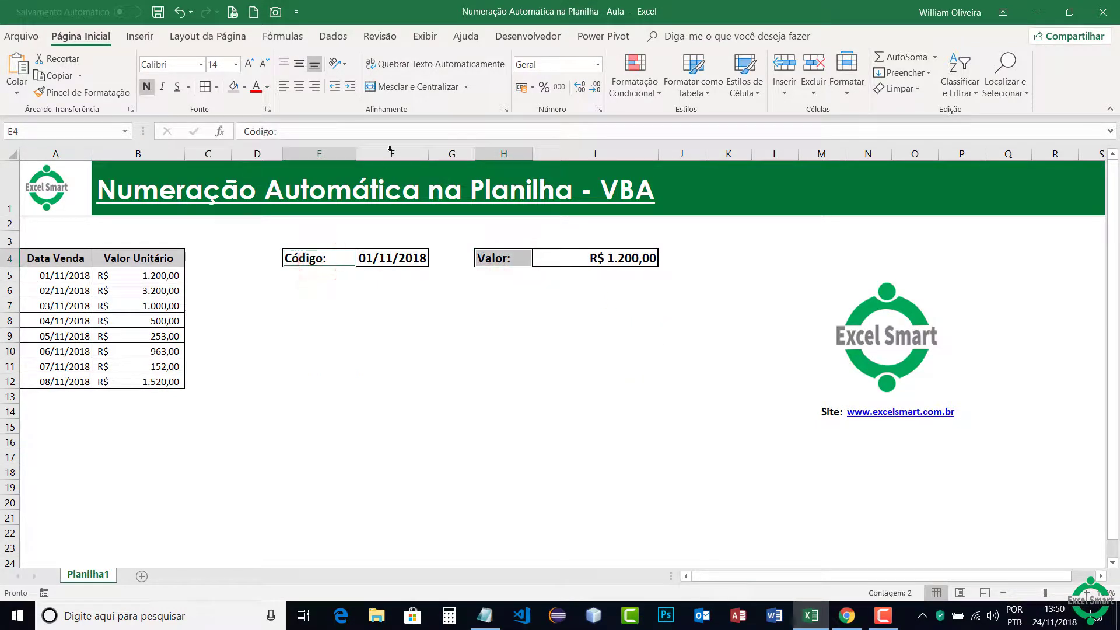
pyautogui.click(315, 91)
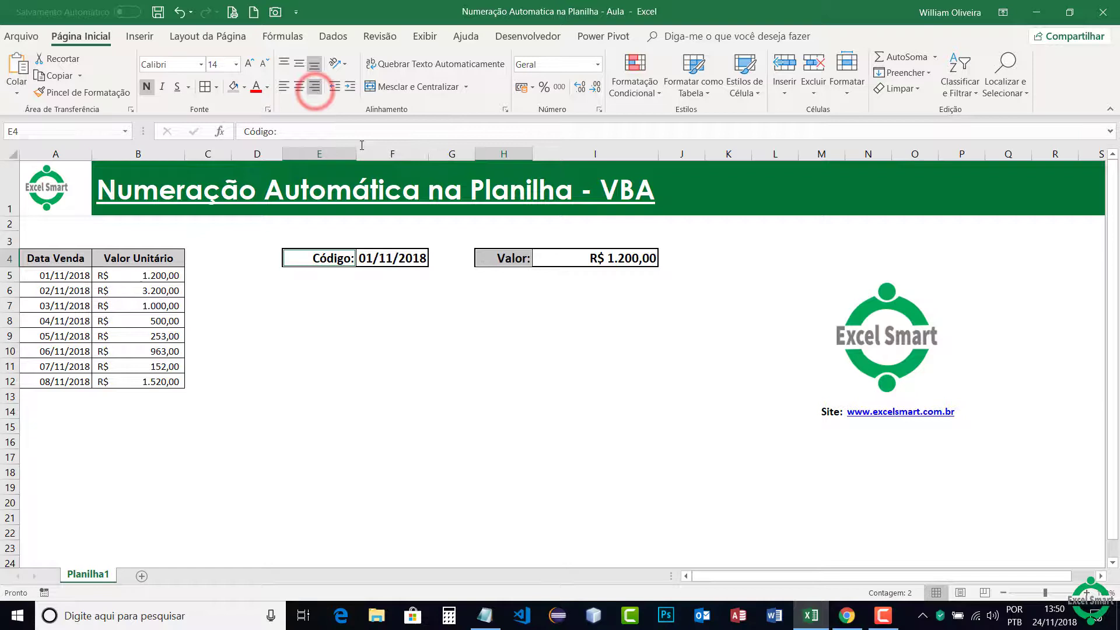
pyautogui.click(553, 335)
pyautogui.moveTo(357, 154); pyautogui.dragTo(333, 154)
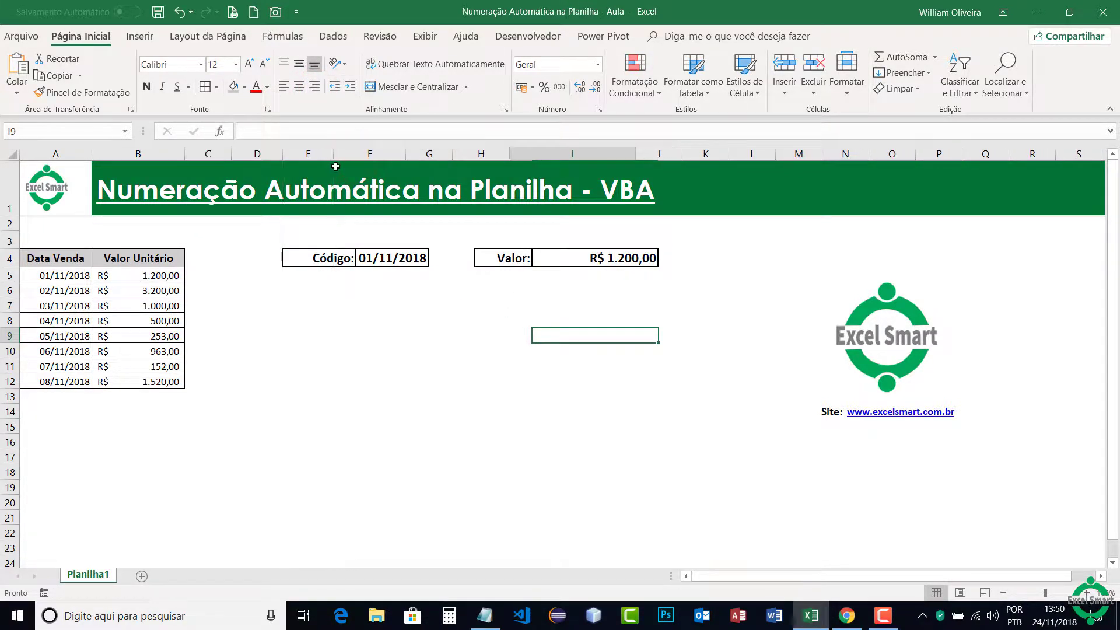
pyautogui.moveTo(405, 154); pyautogui.dragTo(418, 154)
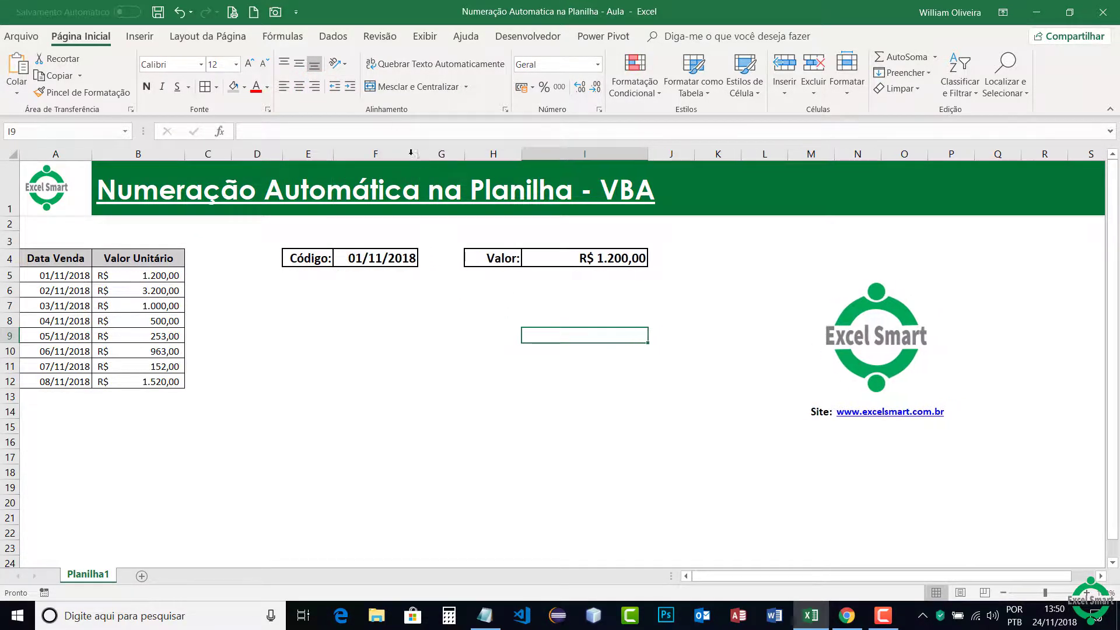
pyautogui.click(600, 263)
pyautogui.click(513, 259)
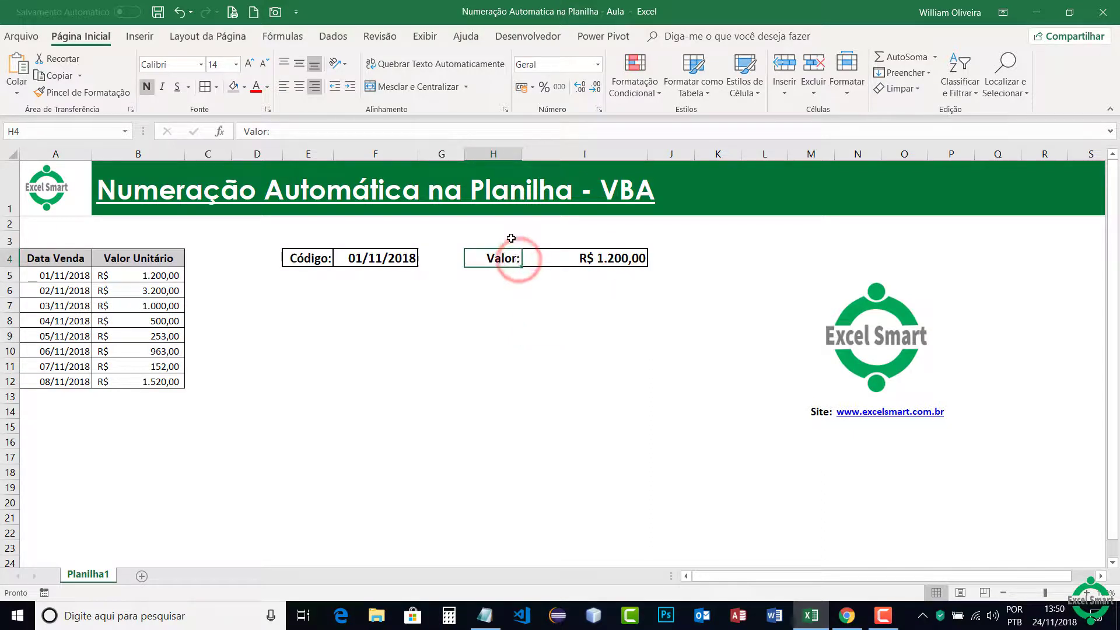
pyautogui.moveTo(523, 153); pyautogui.dragTo(515, 154)
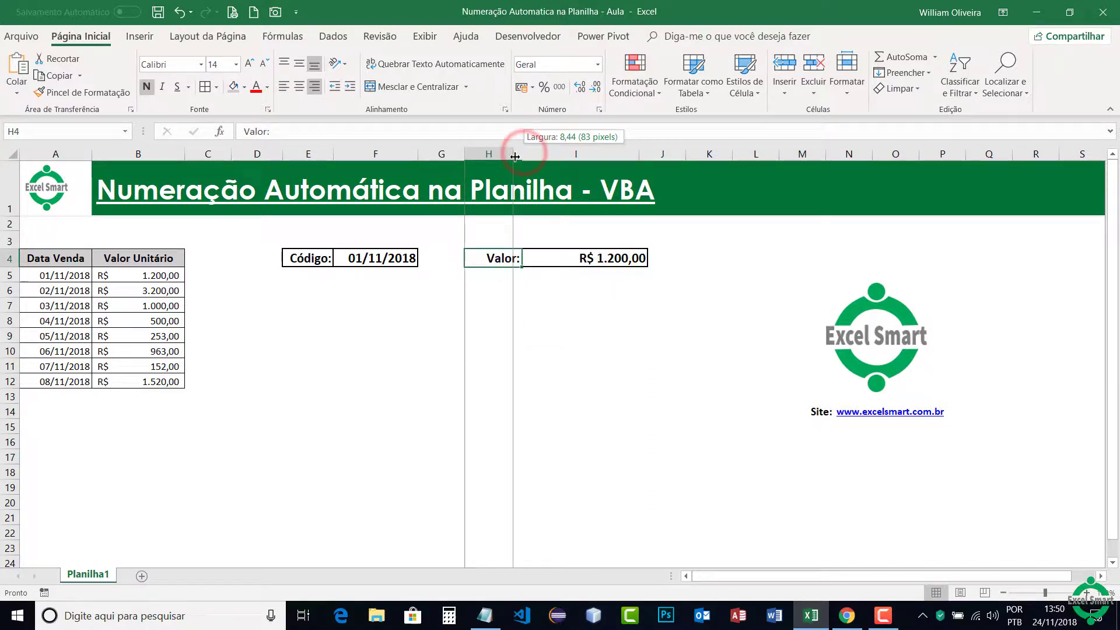
# - Fill the Valor amount I4 and Código date F4 yellow
pyautogui.click(589, 262)
pyautogui.click(244, 87)
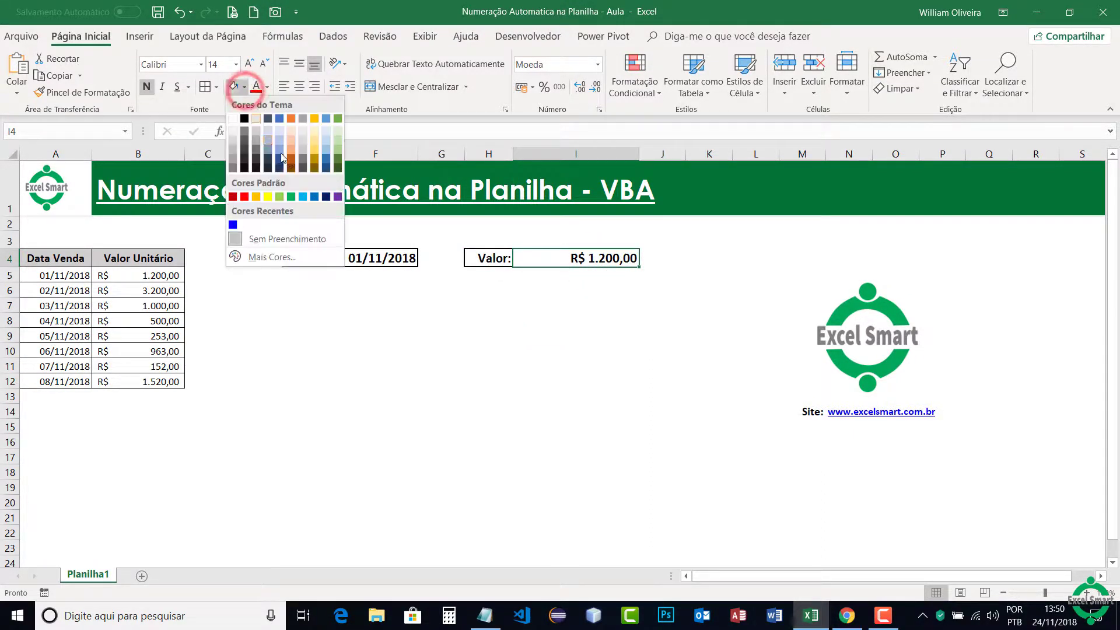
pyautogui.click(268, 196)
pyautogui.click(371, 252)
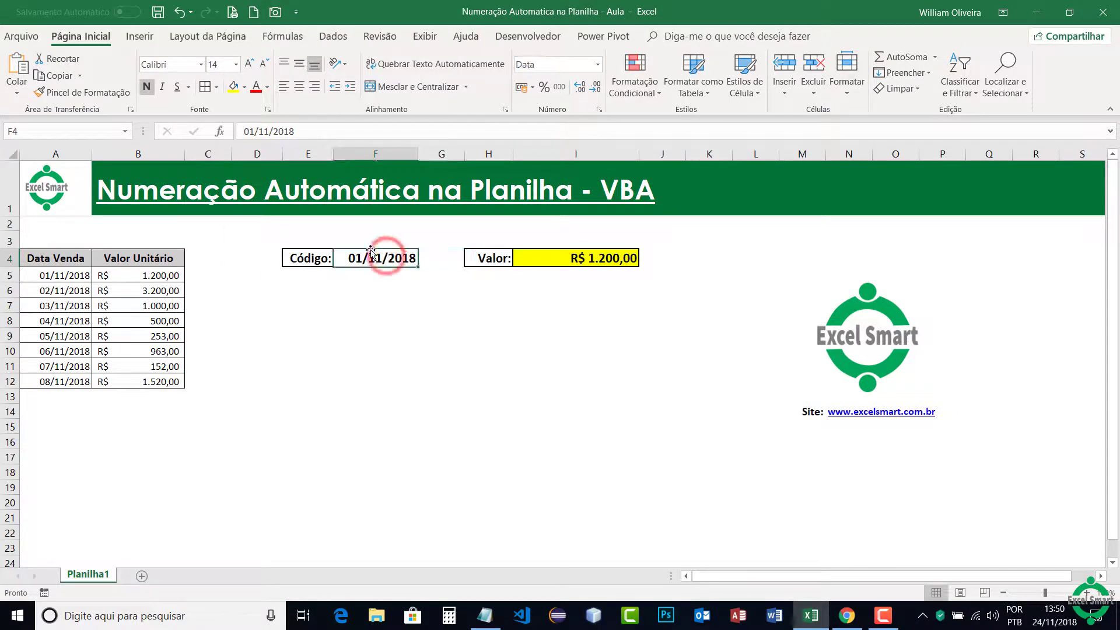
pyautogui.click(233, 87)
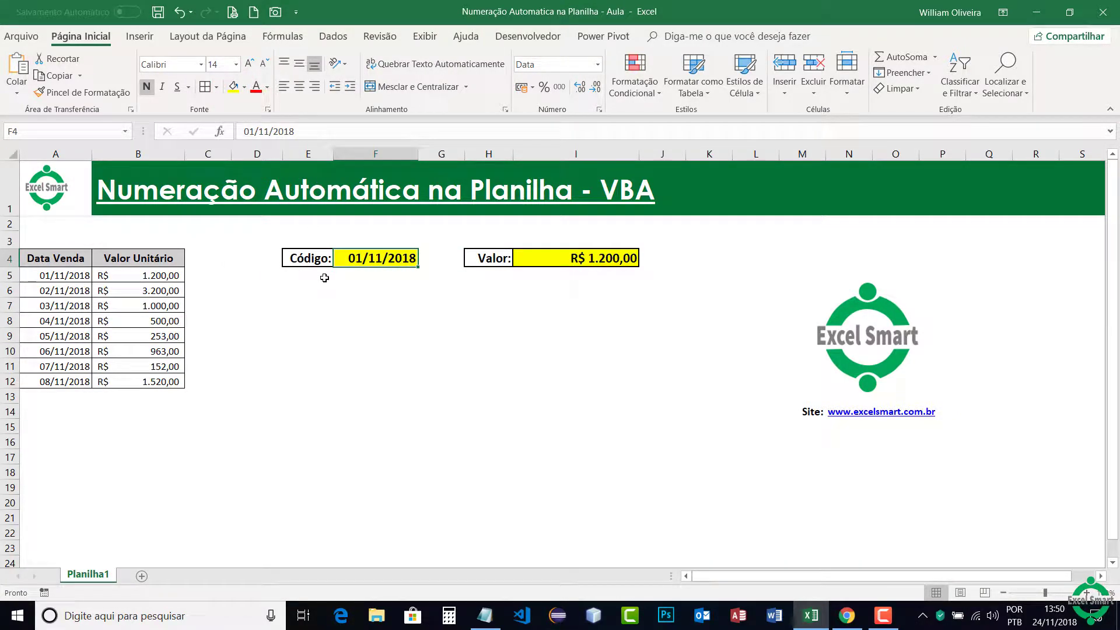
pyautogui.click(274, 289)
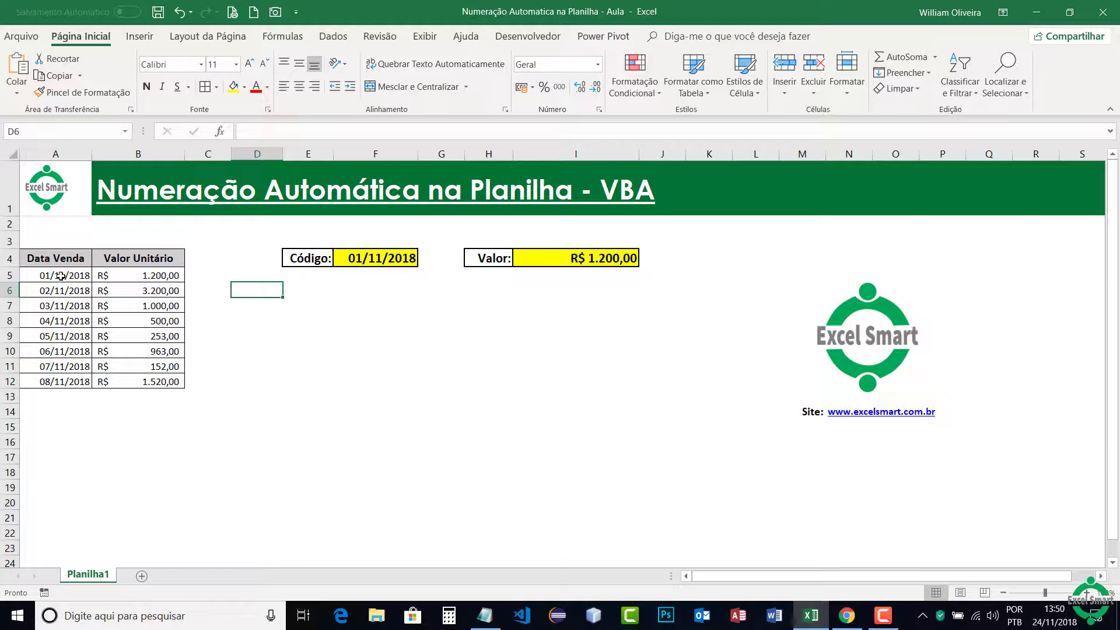
# - Centre the dates A5:A12 horizontally and vertically, and middle-align the values B5:B12
pyautogui.moveTo(60, 276); pyautogui.dragTo(61, 382)
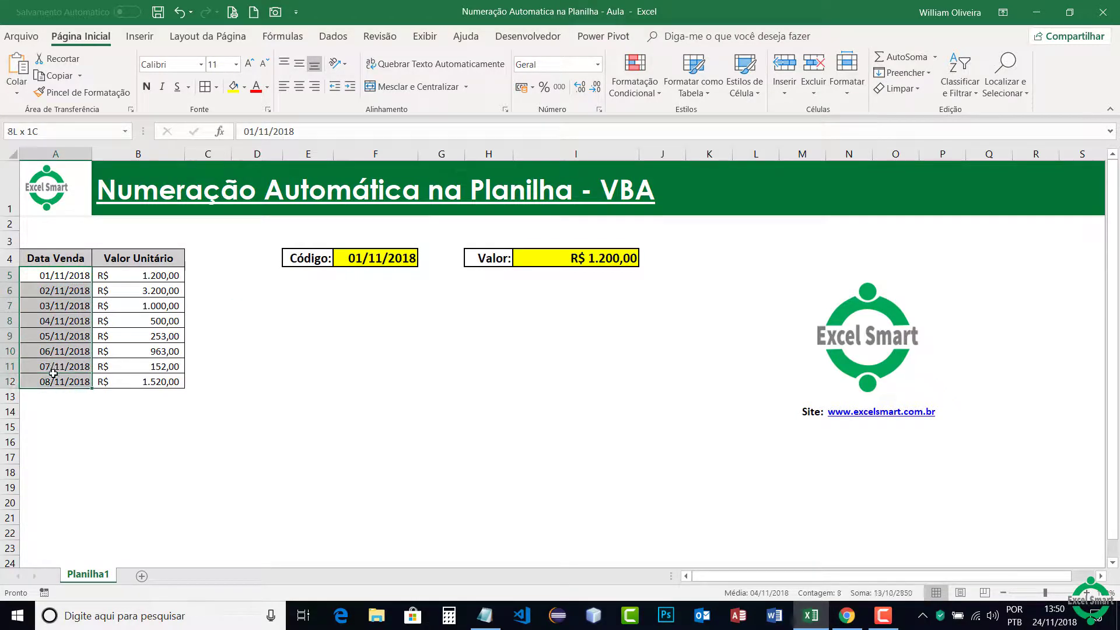
pyautogui.click(298, 86)
pyautogui.click(299, 63)
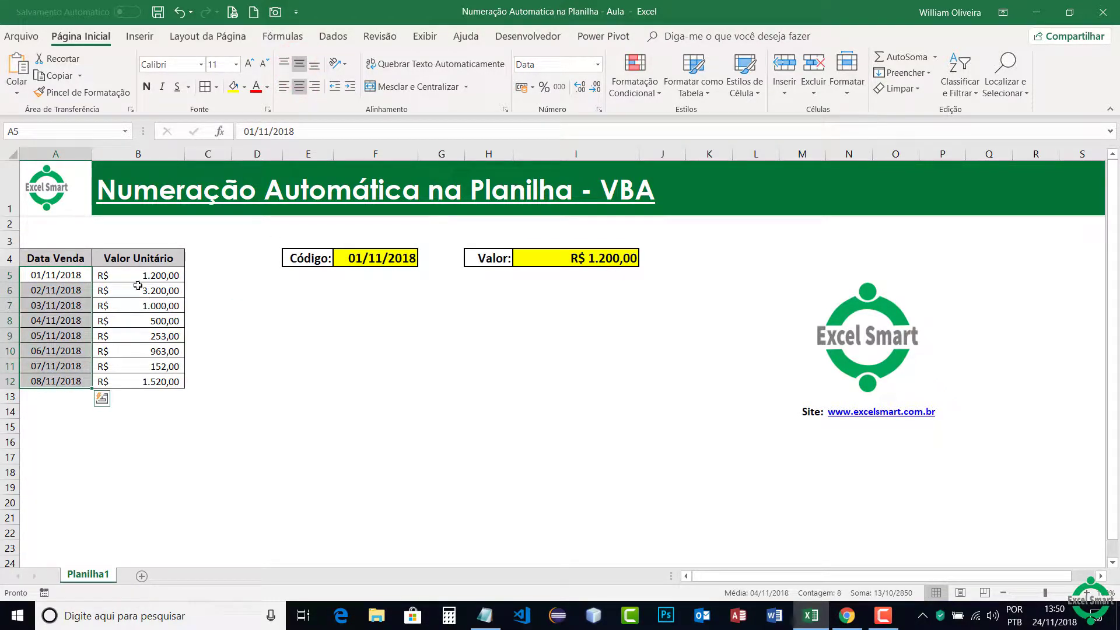
pyautogui.moveTo(140, 275); pyautogui.dragTo(140, 382)
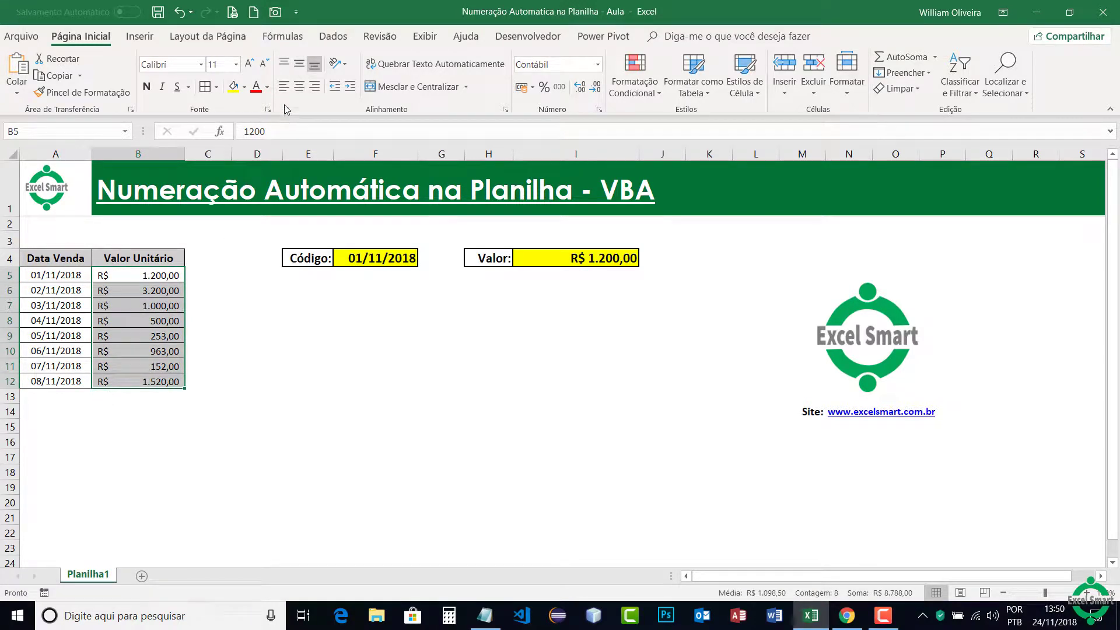
pyautogui.click(299, 63)
pyautogui.click(287, 330)
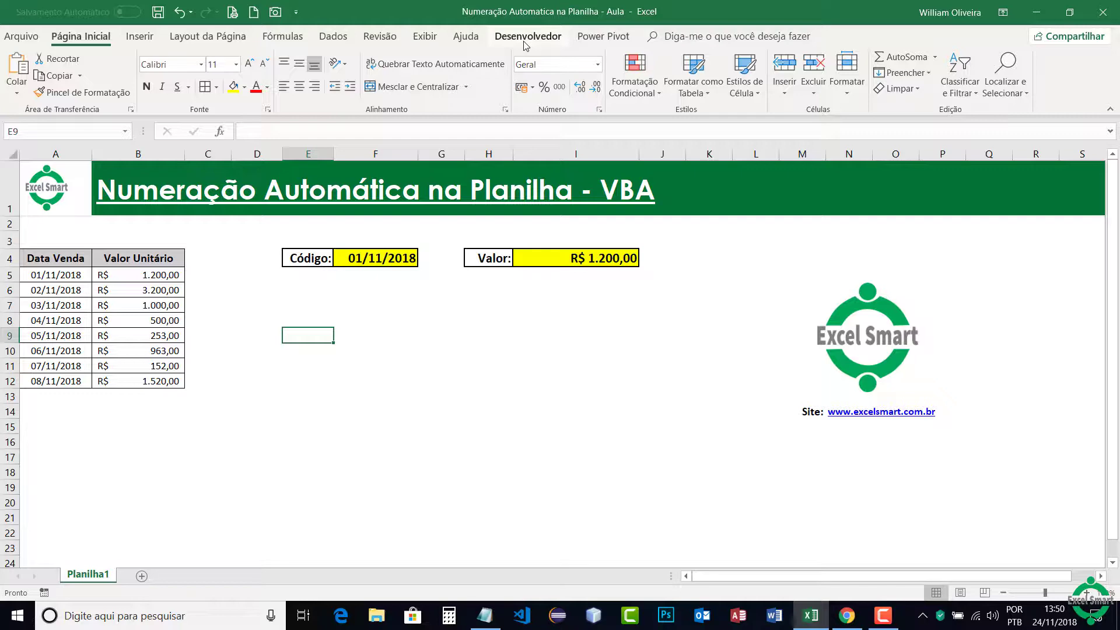
# - Check Desenvolvedor is enabled under Personalizar Faixa de Opções, cancel, and open the Desenvolvedor tab
pyautogui.click(19, 38)
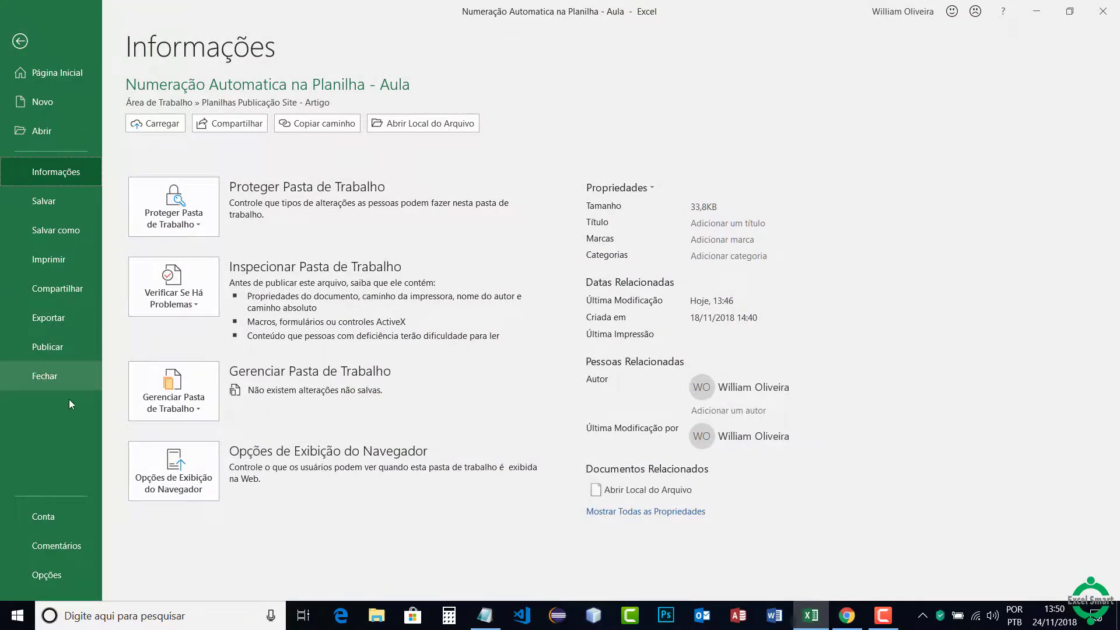
pyautogui.click(51, 578)
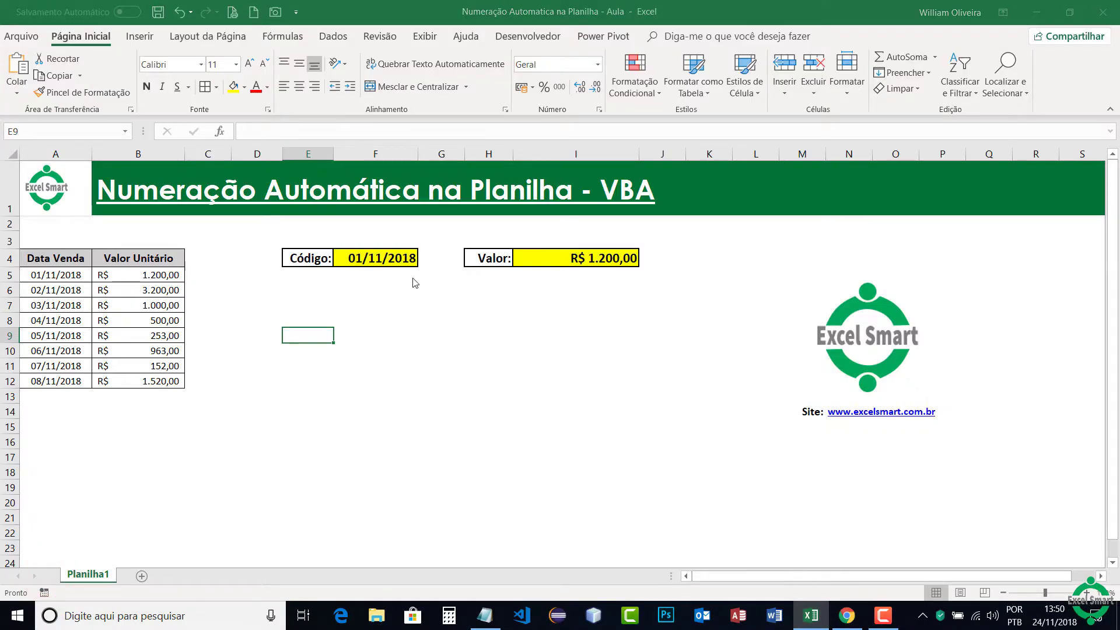
pyautogui.click(292, 249)
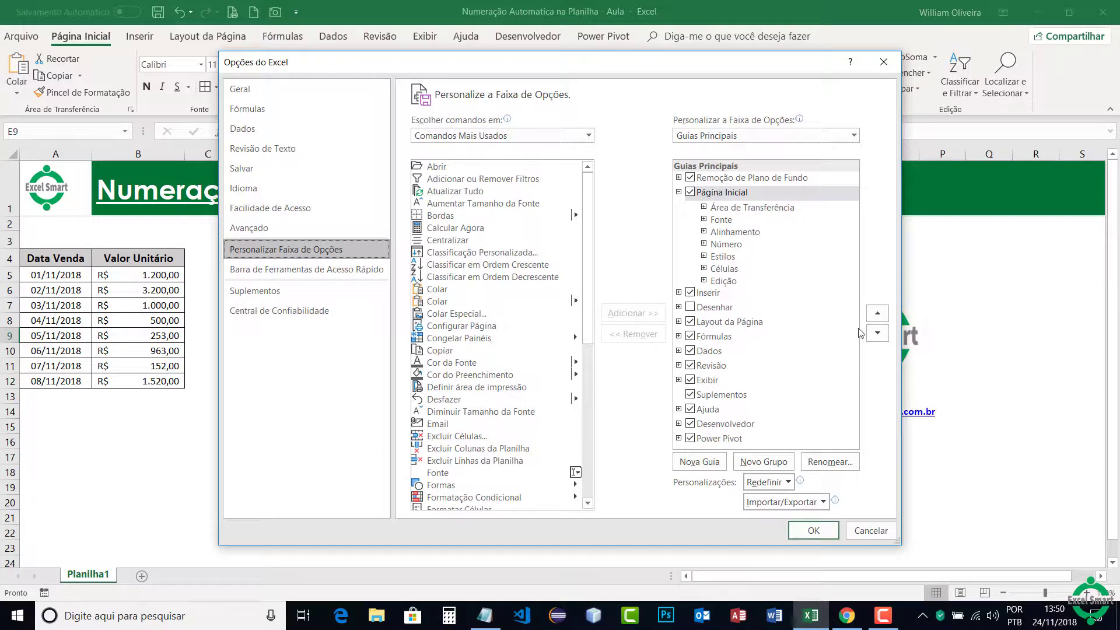
pyautogui.click(872, 530)
pyautogui.click(497, 349)
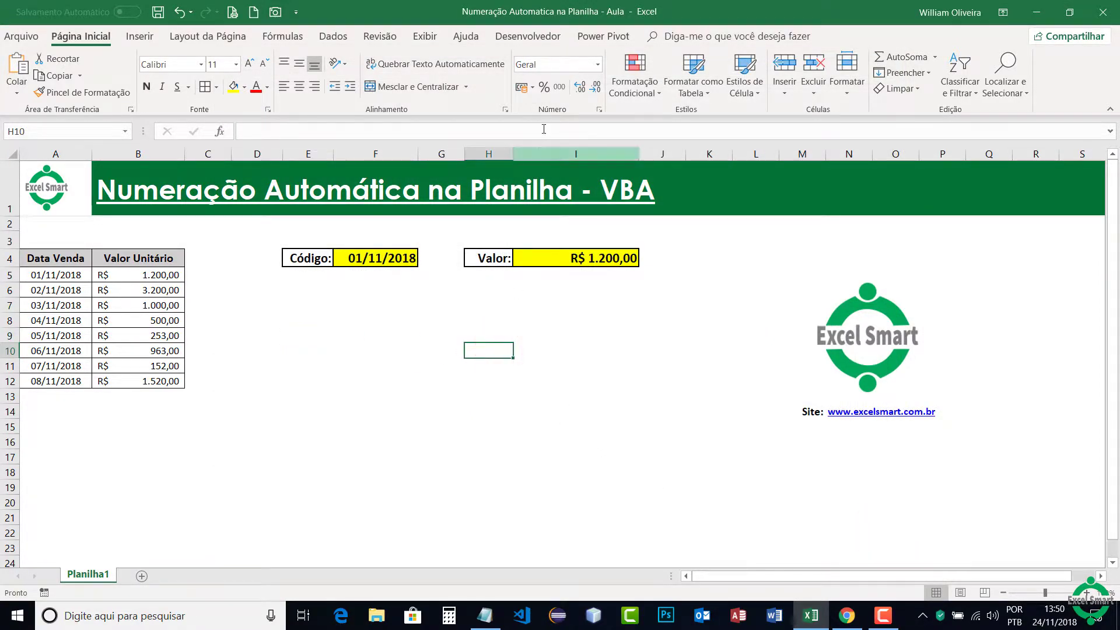
pyautogui.click(528, 37)
# - Open Visual Basic and delete the old NumeroAutomaticoPro and NumeroAutomaticoAnt macro code
pyautogui.click(21, 82)
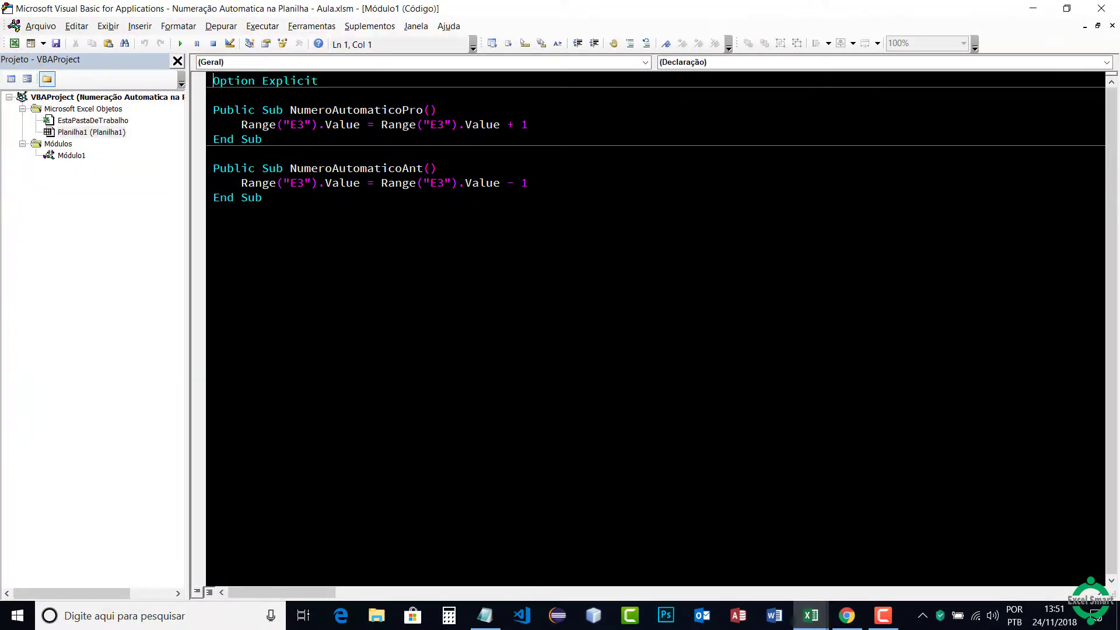
pyautogui.moveTo(207, 95); pyautogui.dragTo(224, 227)
pyautogui.press('Delete')
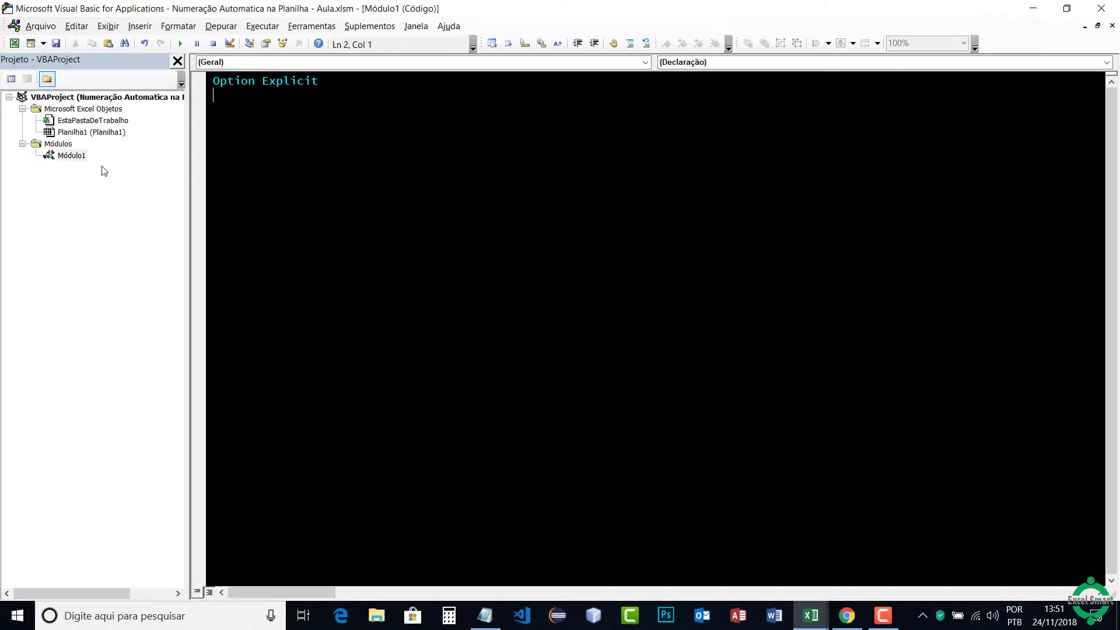
# - Remove Módulo1 from the project, answering Não to exporting it
pyautogui.click(22, 144)
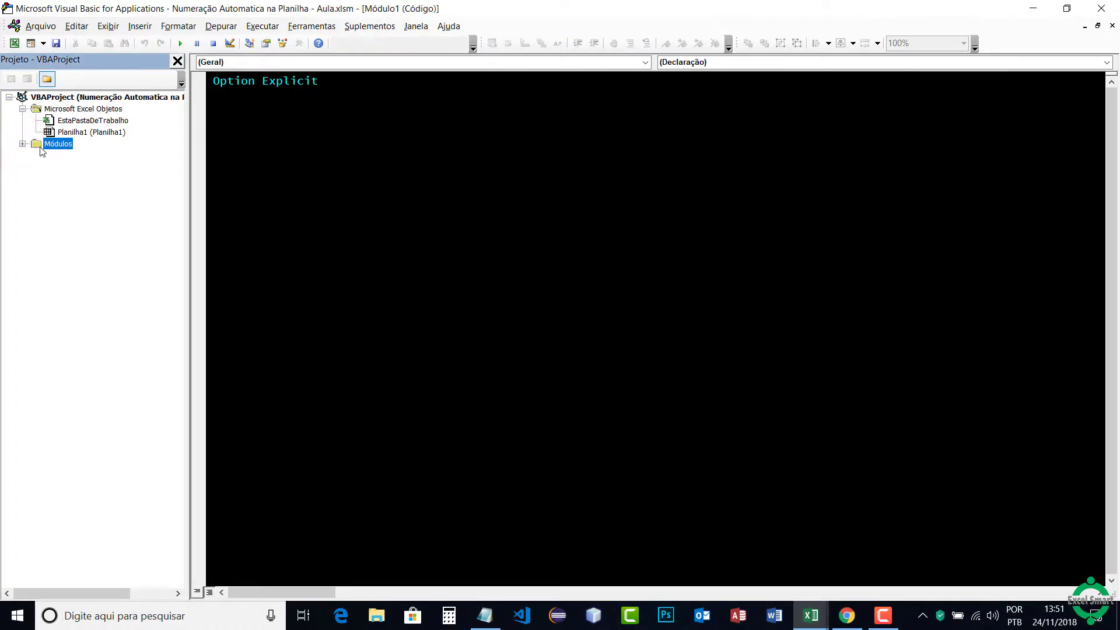
pyautogui.click(22, 143)
pyautogui.click(63, 156)
pyautogui.rightClick(63, 157)
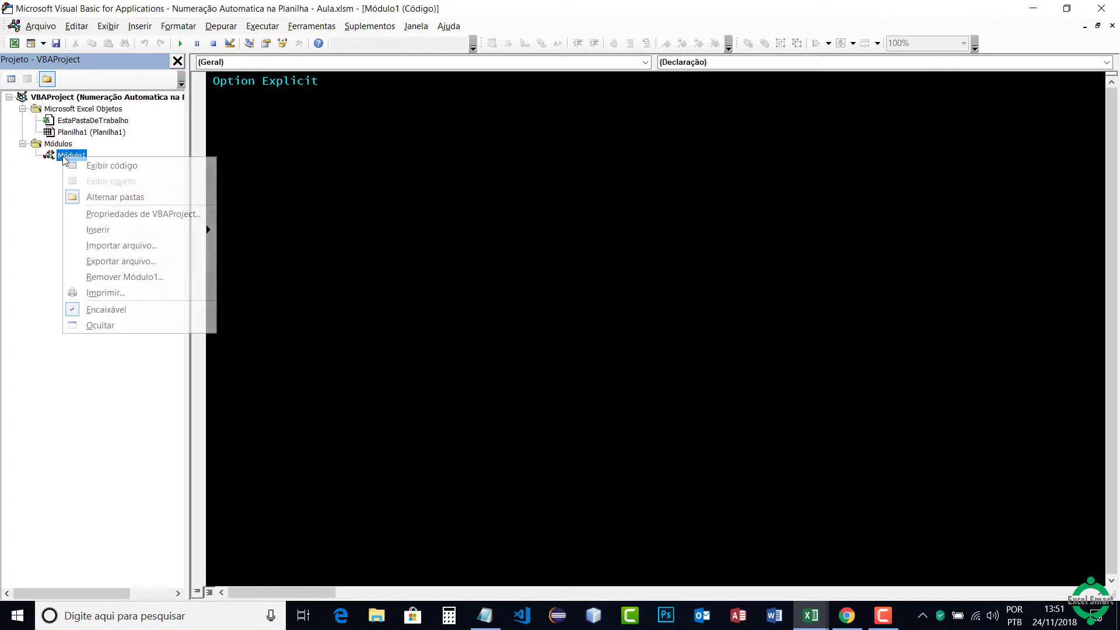
pyautogui.click(156, 282)
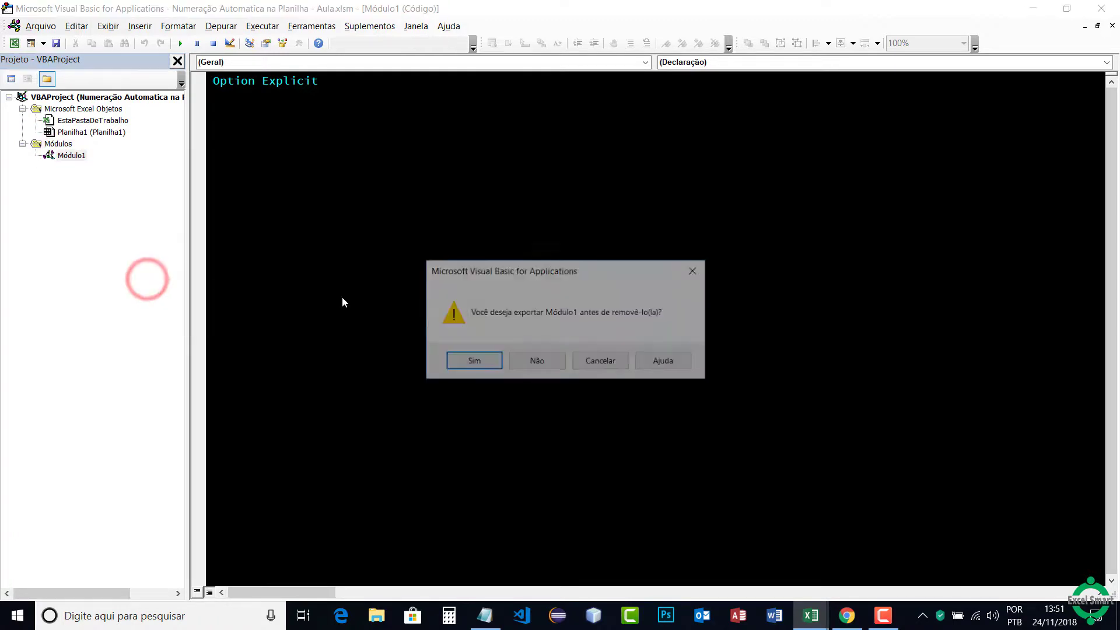
pyautogui.click(548, 363)
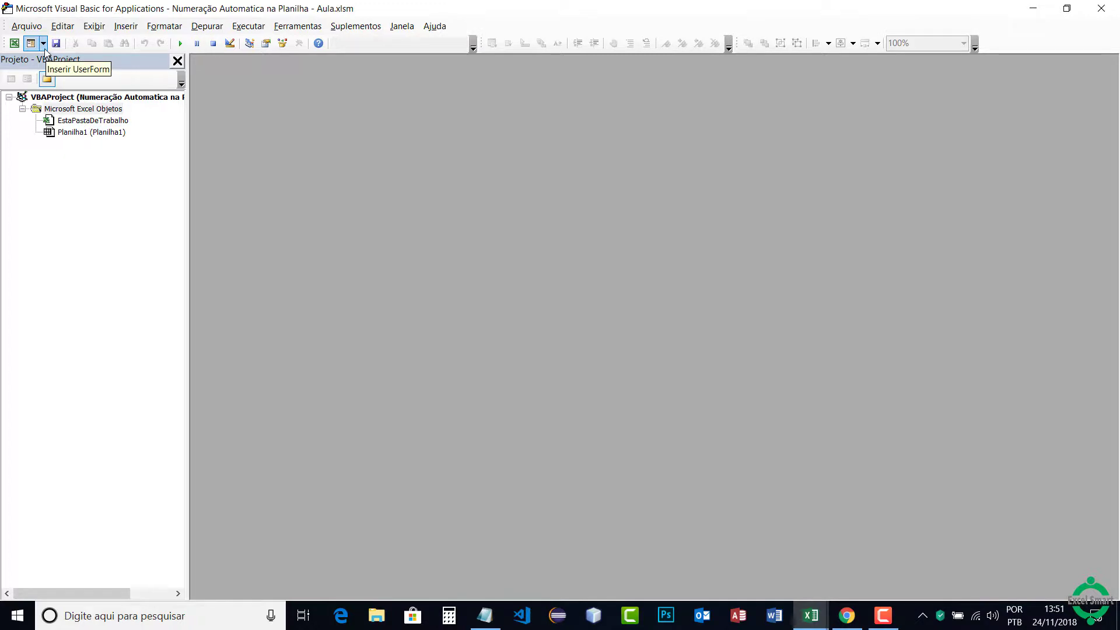
# - Insert a new module via Inserir > Módulo, creating Módulo1 with Option Explicit
pyautogui.click(125, 26)
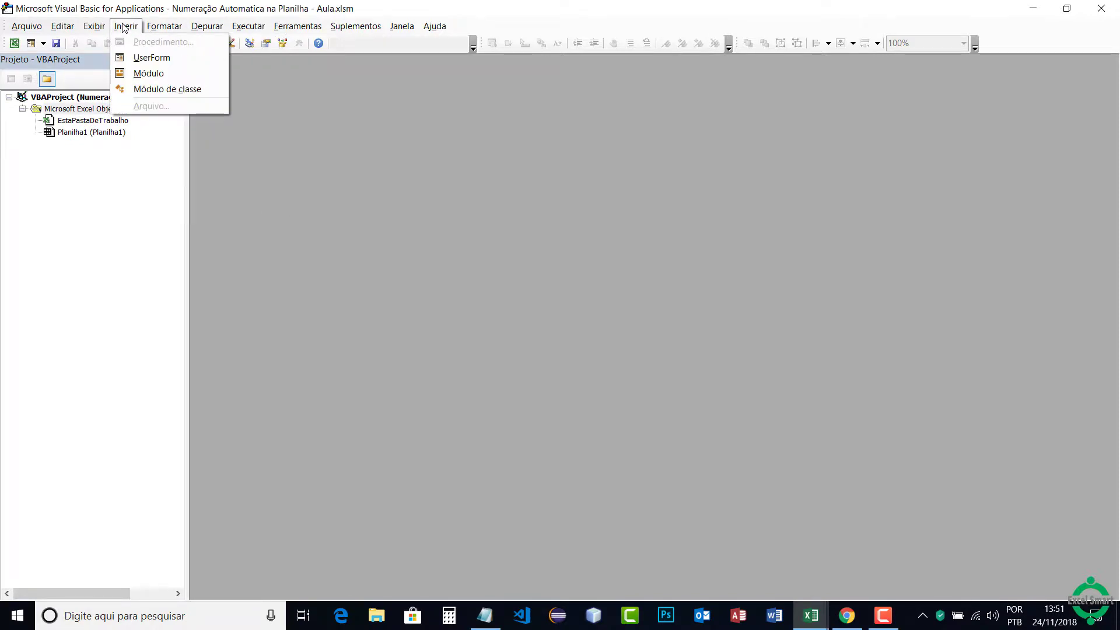
pyautogui.click(148, 75)
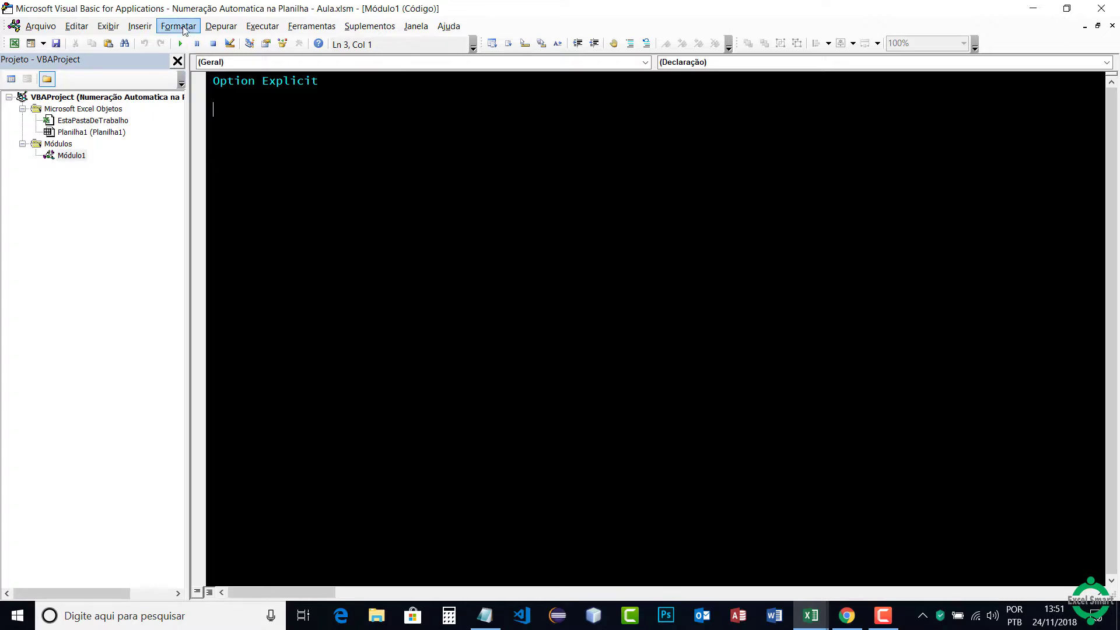
# - Create a Público Sub named NumeracaoAutomaticaPro through Inserir > Procedimento
pyautogui.click(139, 26)
pyautogui.click(165, 42)
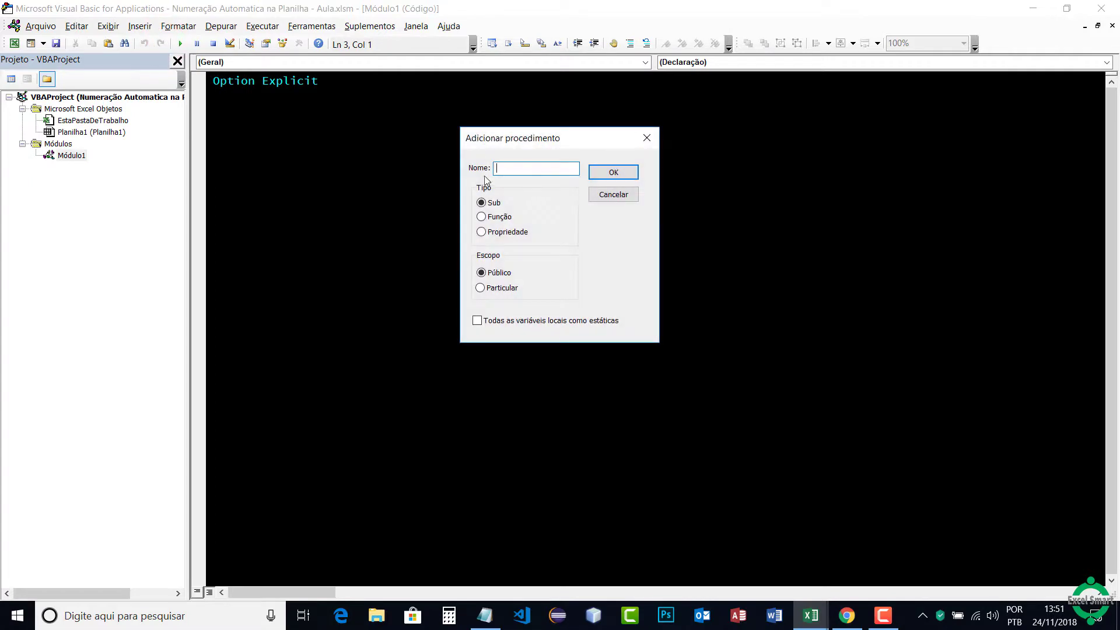
pyautogui.write('Num')
pyautogui.write('er')
pyautogui.write('ca')
pyautogui.write('oA')
pyautogui.write('omati')
pyautogui.write('ca')
pyautogui.write('P')
pyautogui.write('ro')
pyautogui.click(616, 171)
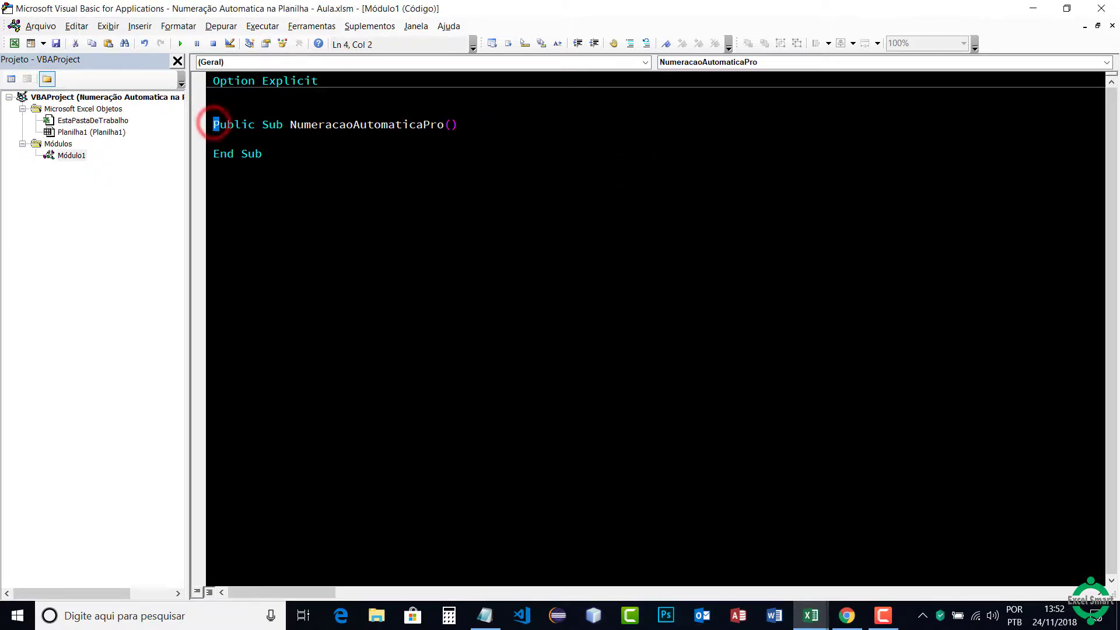
pyautogui.moveTo(213, 124); pyautogui.dragTo(262, 153)
pyautogui.hotkey('ctrl', 'c')
# - Paste a copy of the procedure below the original and rename it NumeracaoAutomaticaAnt
pyautogui.click(272, 159)
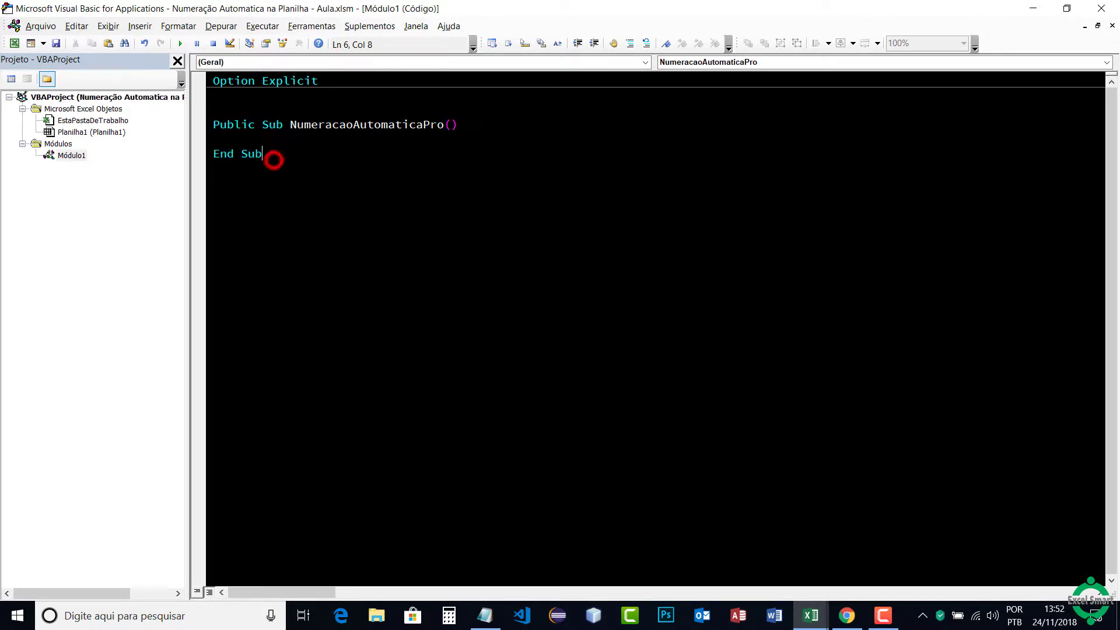
pyautogui.press('Return')
pyautogui.press('Return')
pyautogui.hotkey('ctrl', 'v')
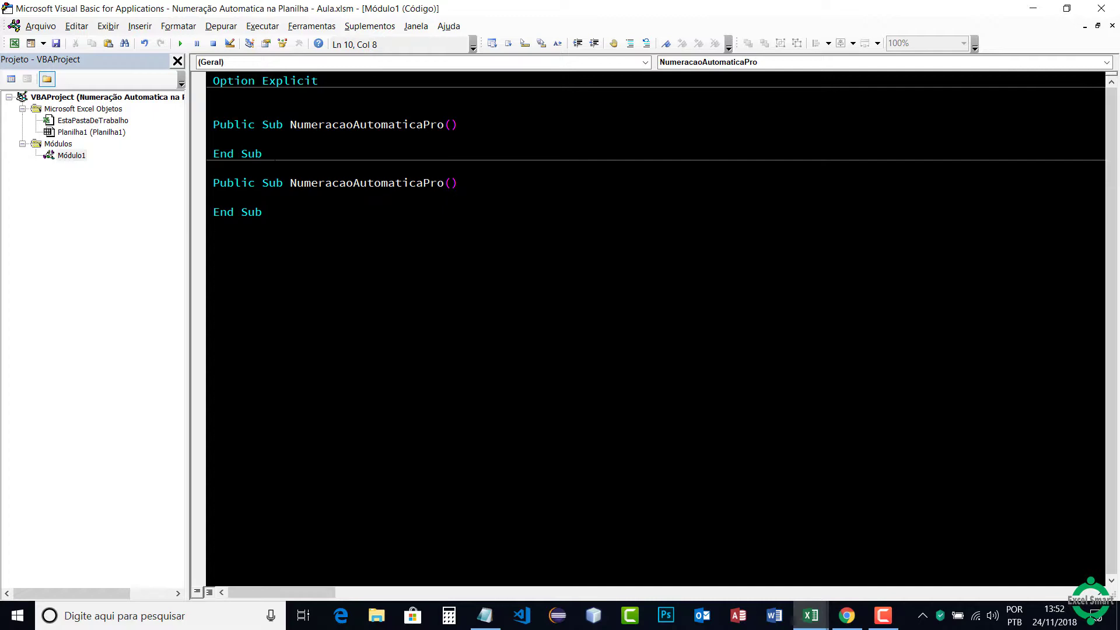
pyautogui.click(293, 172)
pyautogui.press('Return')
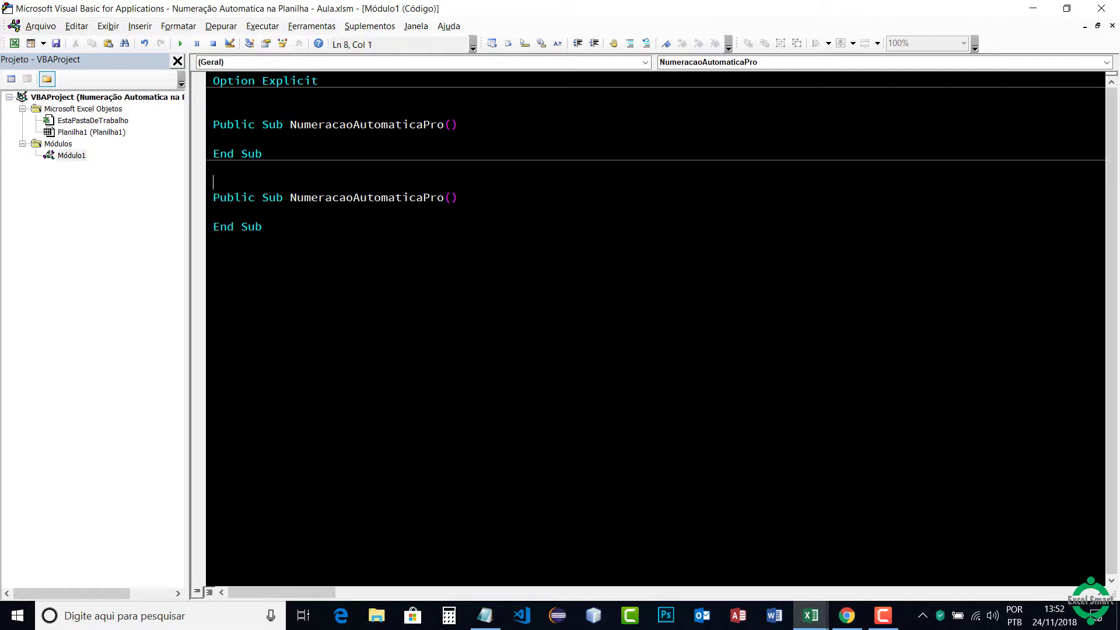
pyautogui.write("'")
pyautogui.click(442, 197)
pyautogui.press('BackSpace')
pyautogui.press('BackSpace')
pyautogui.press('BackSpace')
pyautogui.write('A')
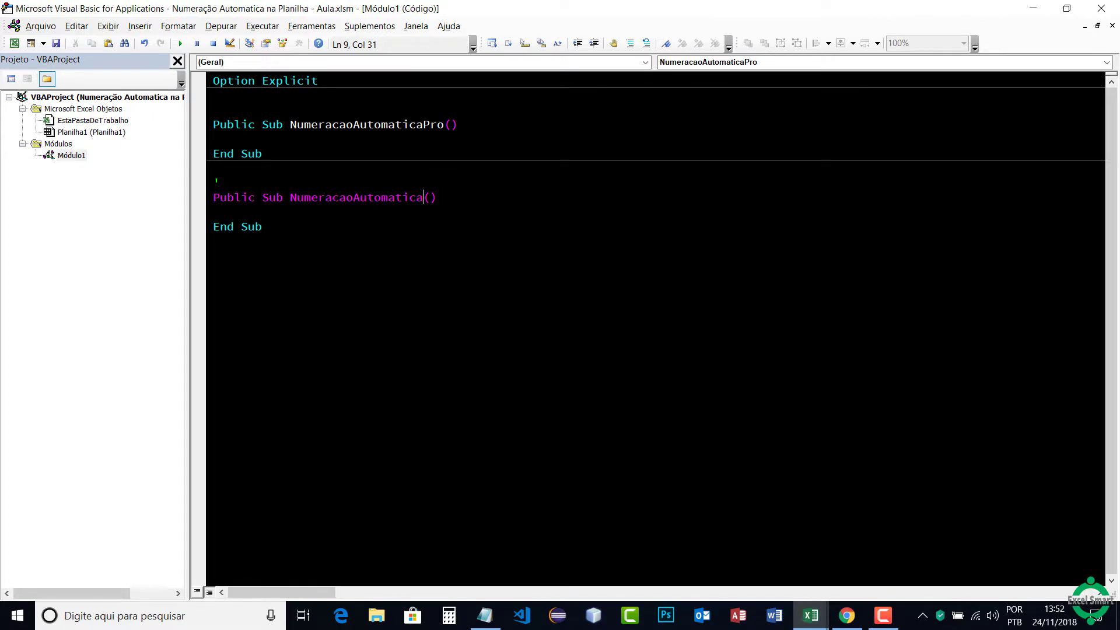
pyautogui.write('nt')
pyautogui.click(438, 220)
# - Add the comments 'Anterior and 'Proximo above the procedures, then return to the worksheet
pyautogui.click(269, 179)
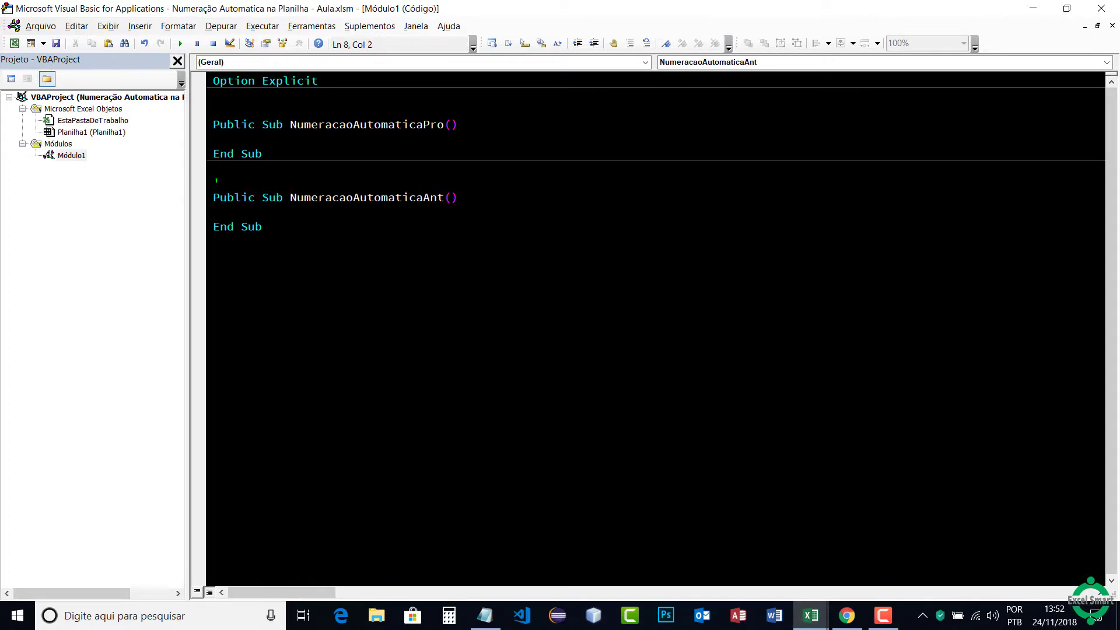
pyautogui.write('Ant')
pyautogui.write('eirir')
pyautogui.press('BackSpace')
pyautogui.press('BackSpace')
pyautogui.press('BackSpace')
pyautogui.press('BackSpace')
pyautogui.write('rior')
pyautogui.click(241, 109)
pyautogui.write("'")
pyautogui.write('Proximo')
pyautogui.click(246, 141)
pyautogui.click(14, 43)
pyautogui.click(379, 263)
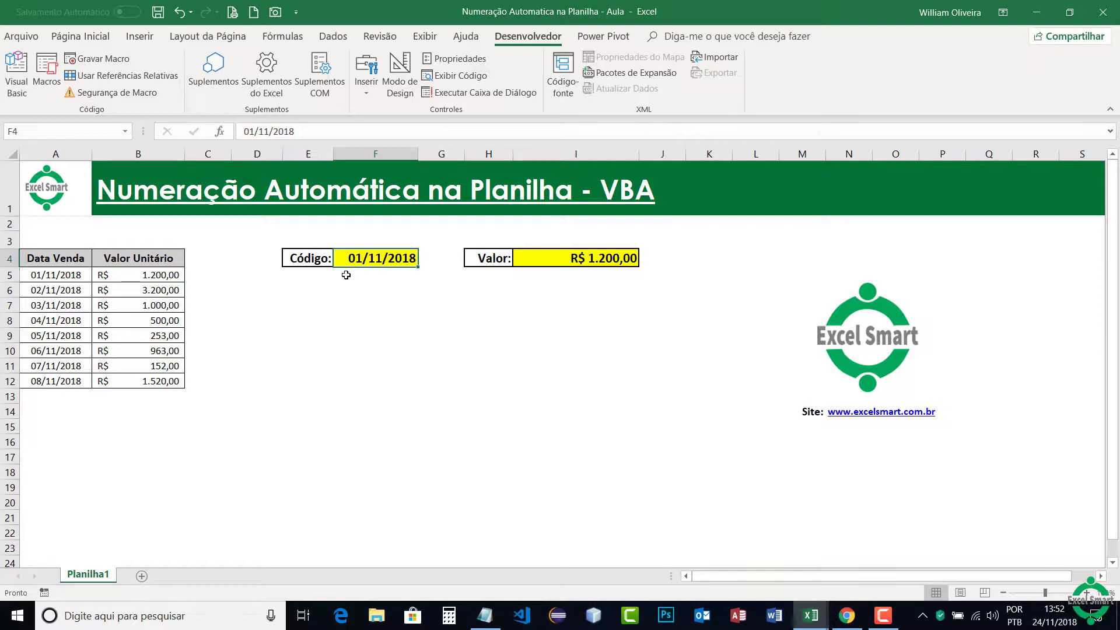
# - Clear the date from Código cell F4 and enter 1 instead
pyautogui.click(410, 306)
pyautogui.click(388, 264)
pyautogui.press('Delete')
pyautogui.click(395, 280)
pyautogui.click(392, 258)
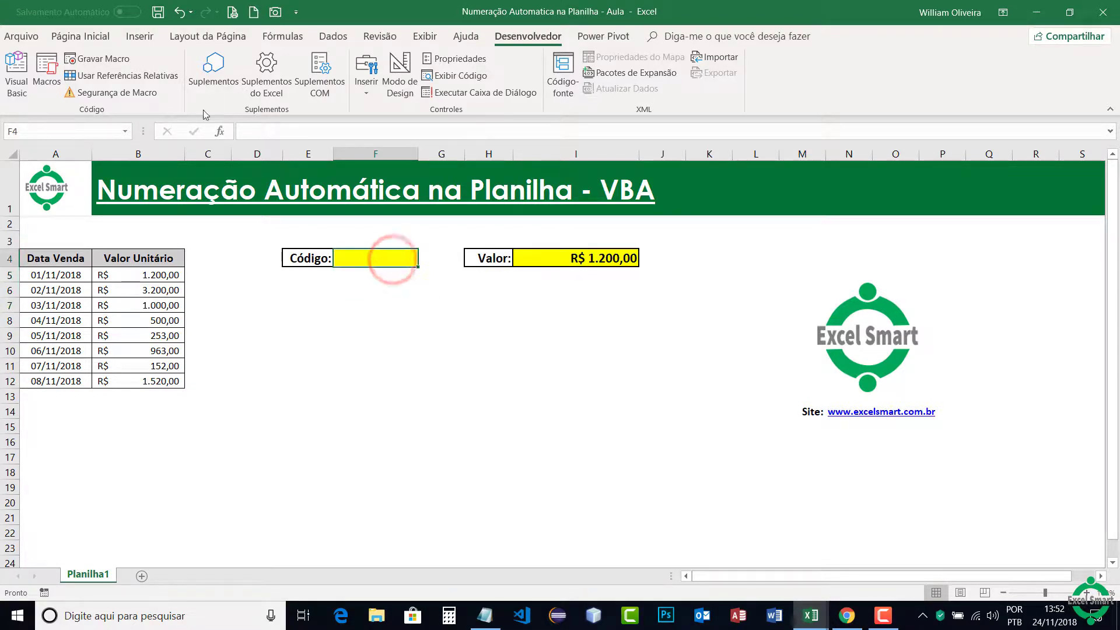
pyautogui.click(87, 36)
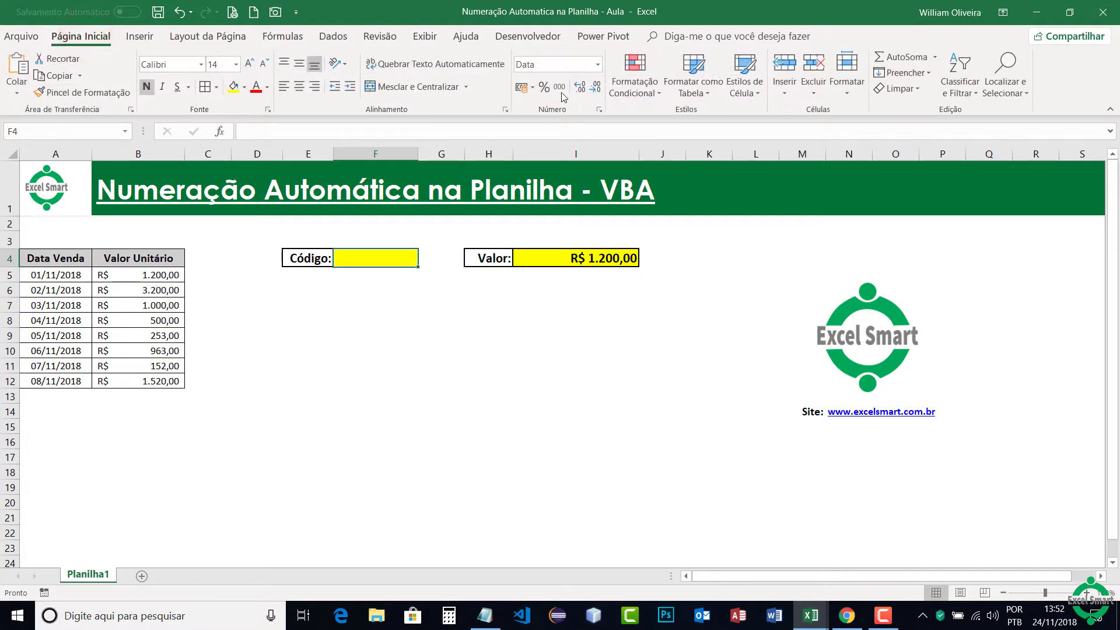
pyautogui.click(597, 64)
pyautogui.press('Escape')
pyautogui.write('1')
pyautogui.press('Return')
pyautogui.click(399, 255)
# - Delete the R$ 1.200,00 from Valor cell I4 and open the Visual Basic editor
pyautogui.click(602, 257)
pyautogui.press('Delete')
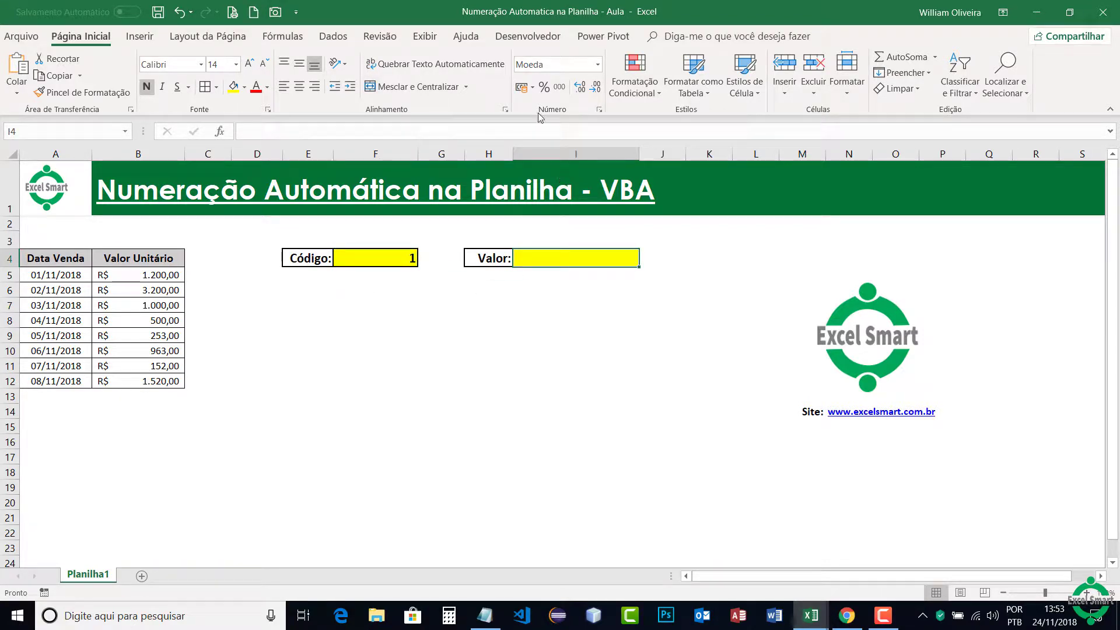
pyautogui.click(522, 88)
pyautogui.click(576, 319)
pyautogui.click(366, 257)
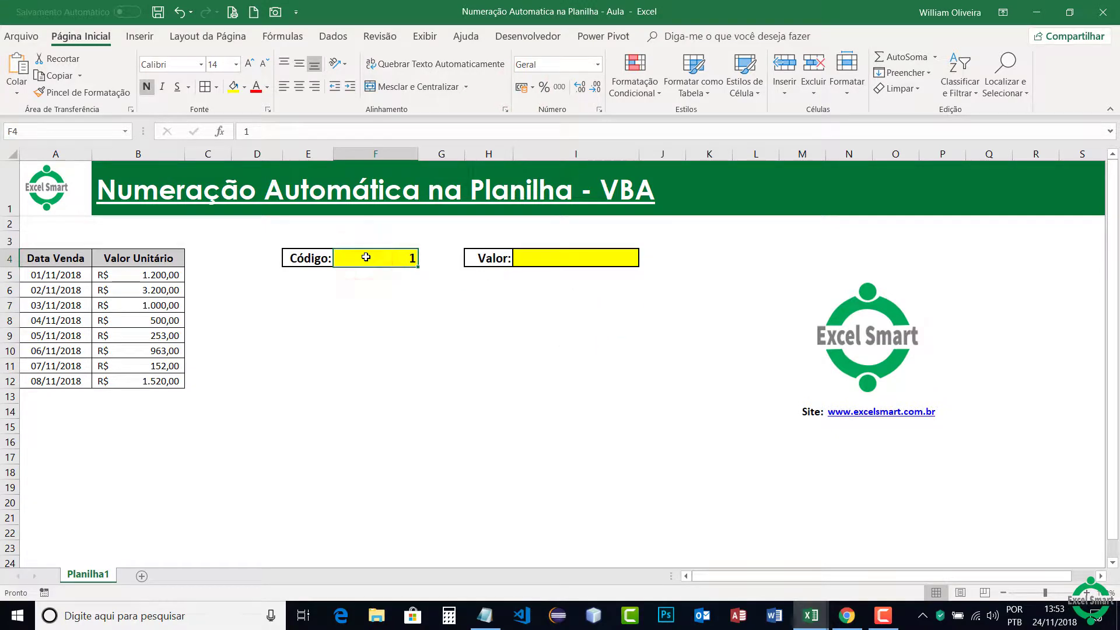
pyautogui.click(548, 38)
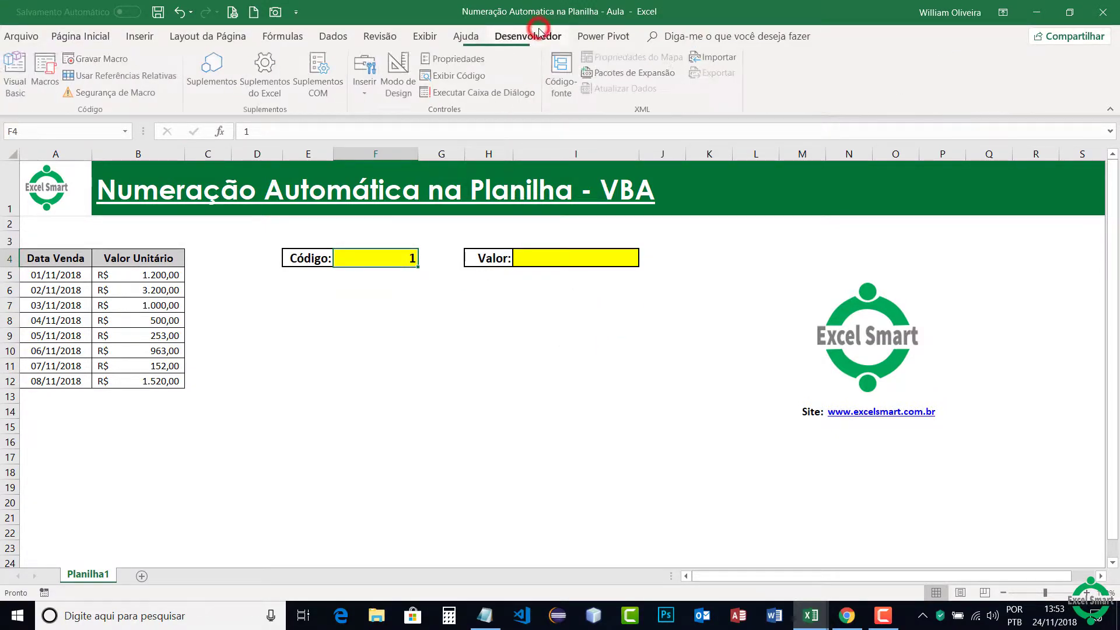
pyautogui.click(17, 76)
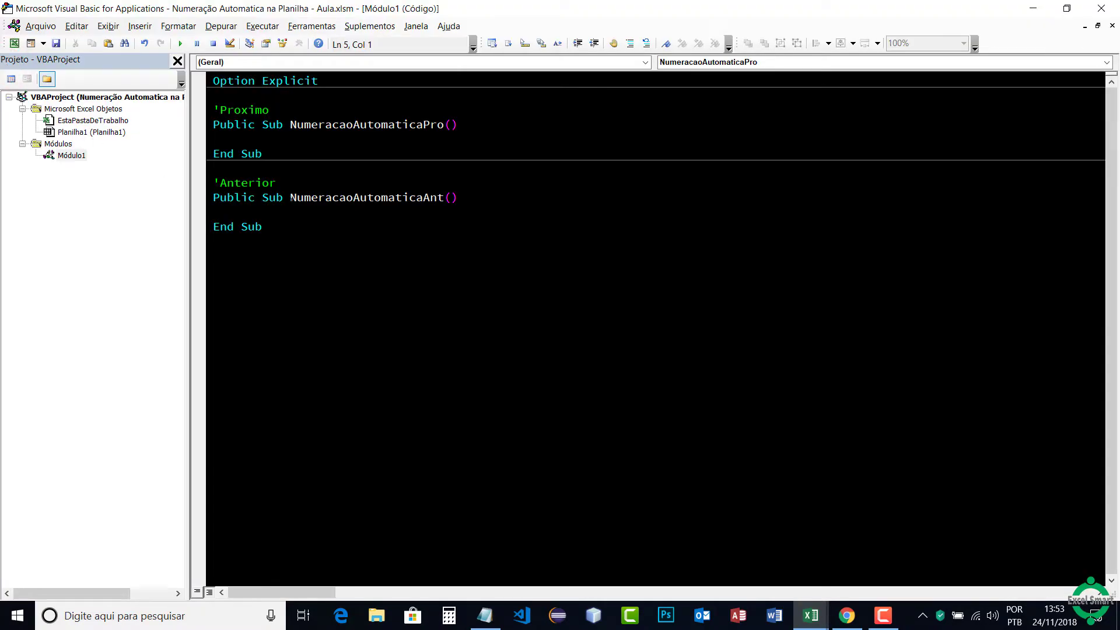
# - Write Range("F4").Value = Range("F4").Value + 1 in NumeracaoAutomaticaPro
pyautogui.press('Tab')
pyautogui.write('r')
pyautogui.write('ange')
pyautogui.write('("')
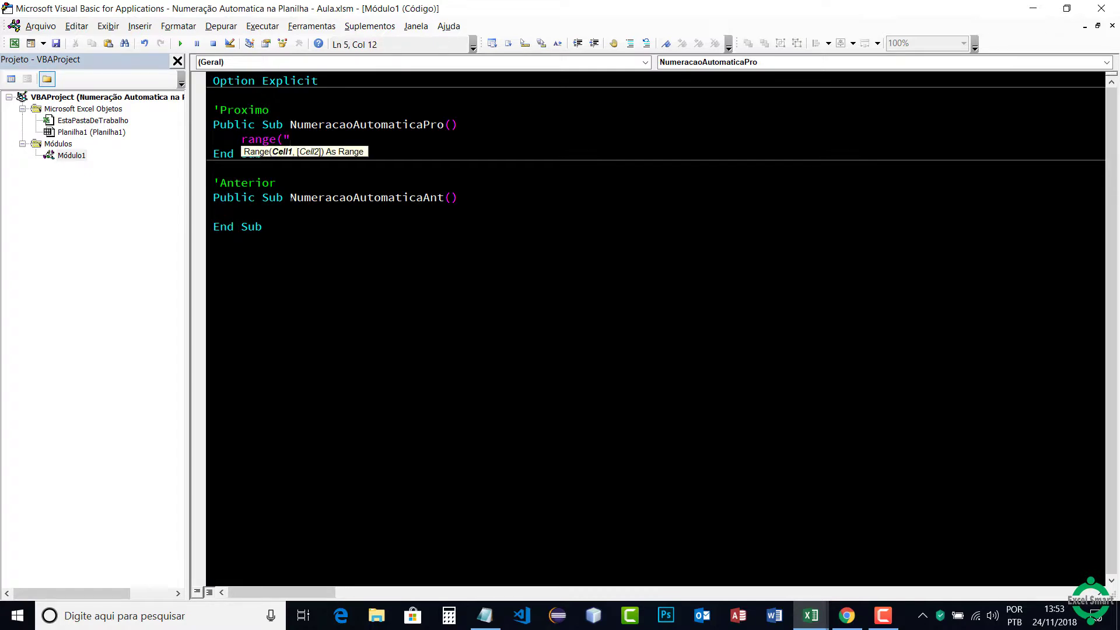
pyautogui.write('F4"')
pyautogui.write(')')
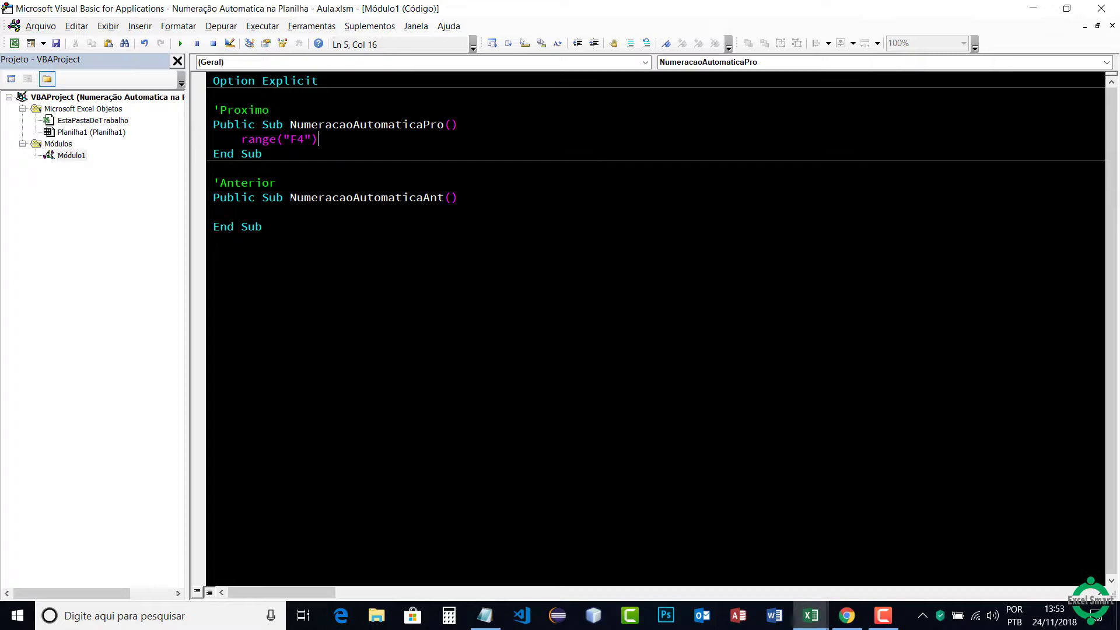
pyautogui.write('.')
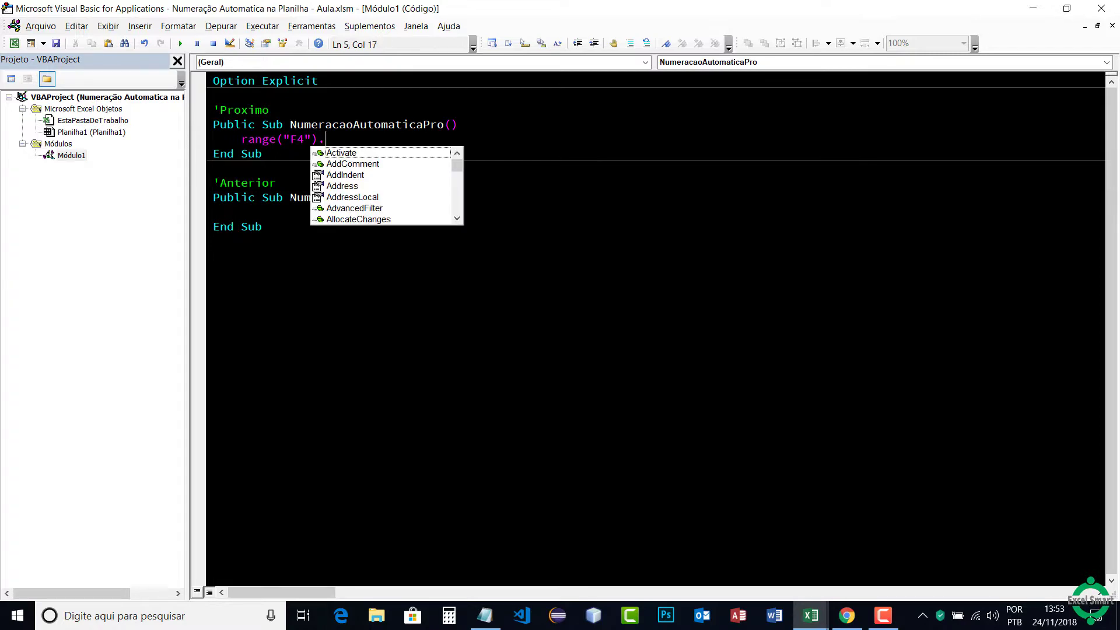
pyautogui.write('va')
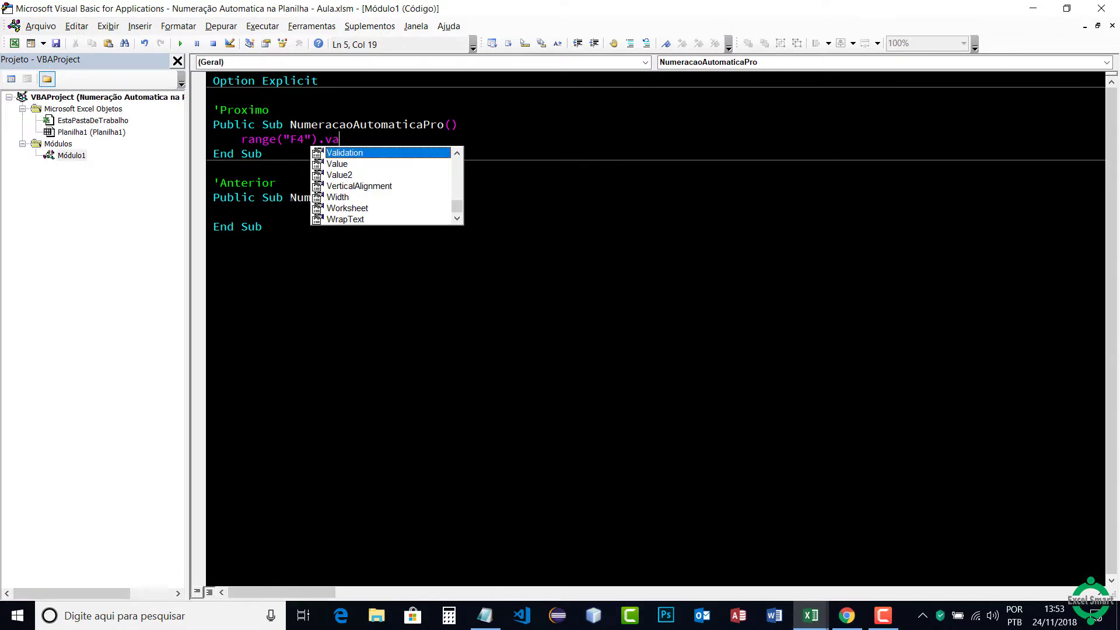
pyautogui.press('Down')
pyautogui.press('Tab')
pyautogui.write('=r')
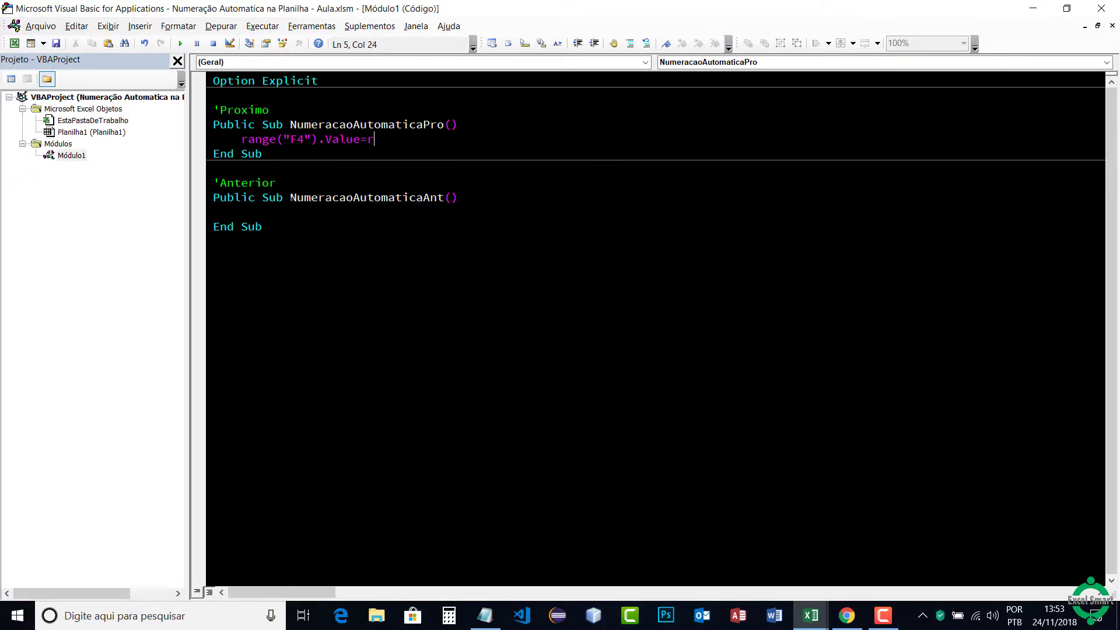
pyautogui.write('an')
pyautogui.write('ge(')
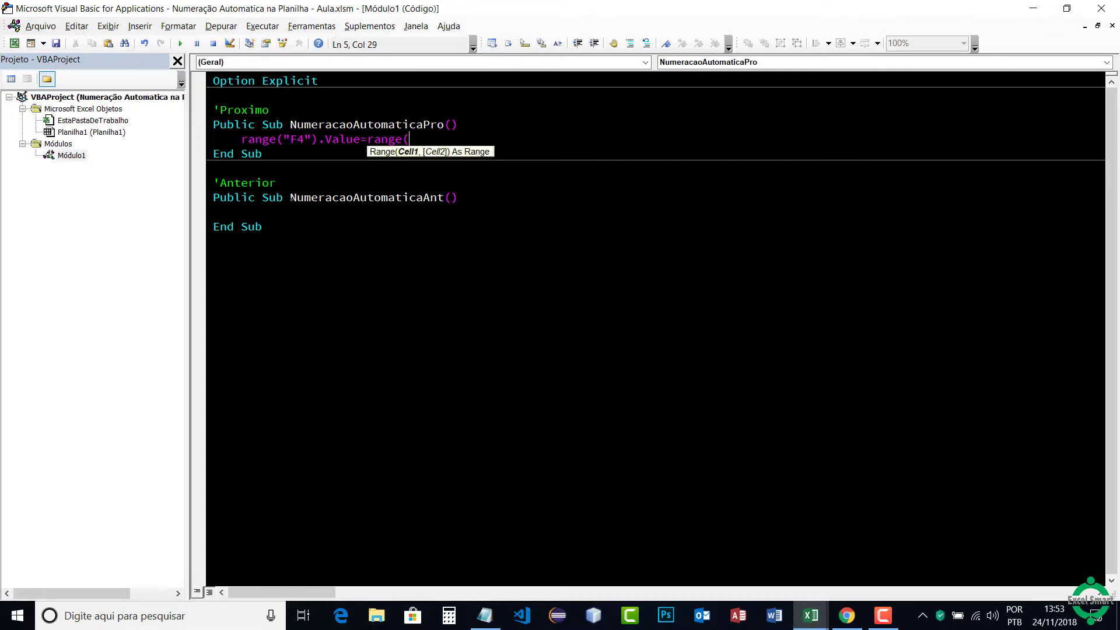
pyautogui.write('"F')
pyautogui.write('4"')
pyautogui.write(')')
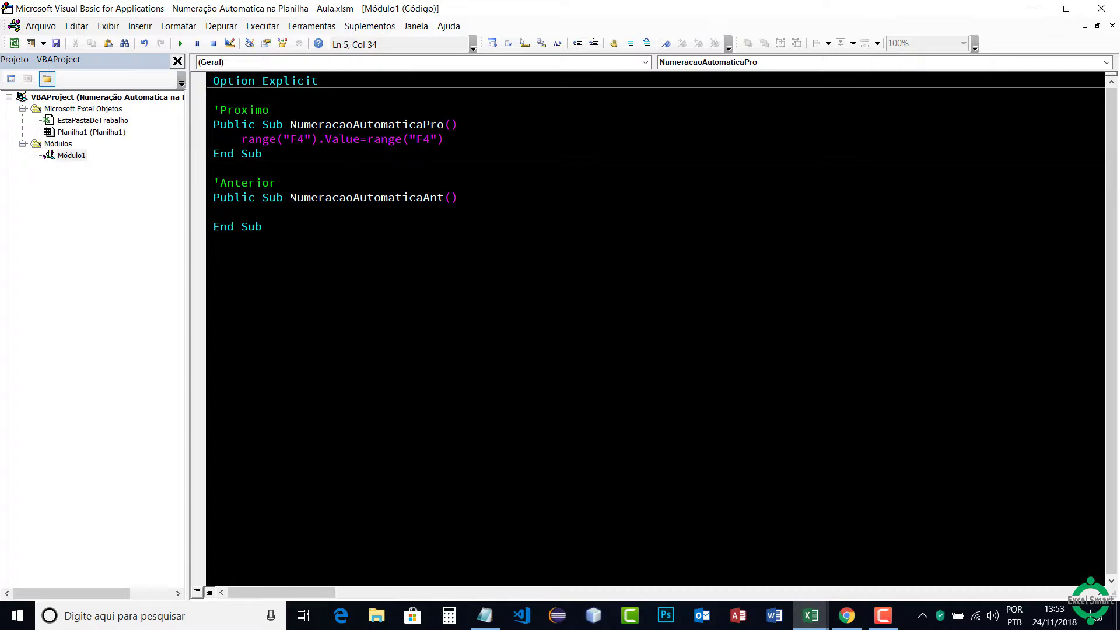
pyautogui.write('.')
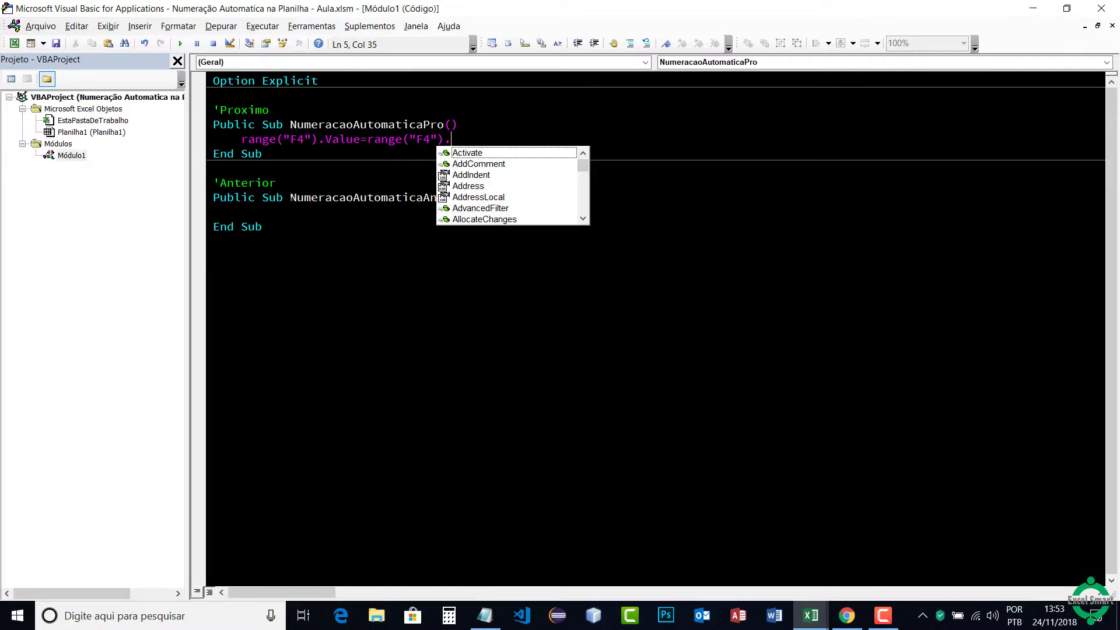
pyautogui.write('va')
pyautogui.press('Down')
pyautogui.press('Tab')
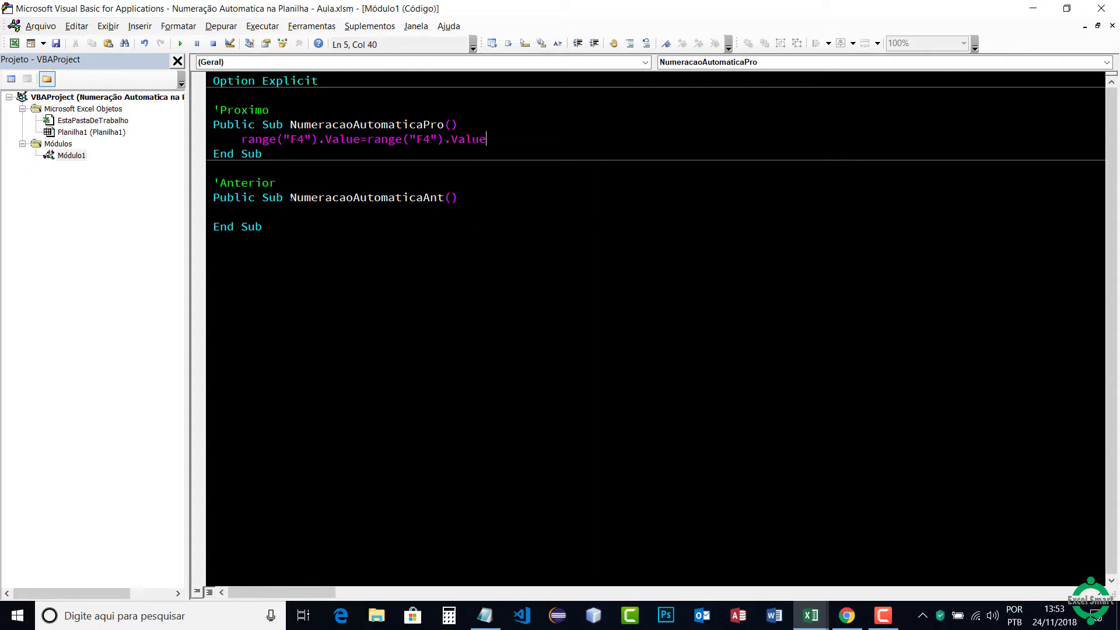
pyautogui.write('+')
pyautogui.write('1')
pyautogui.click(420, 240)
pyautogui.click(376, 115)
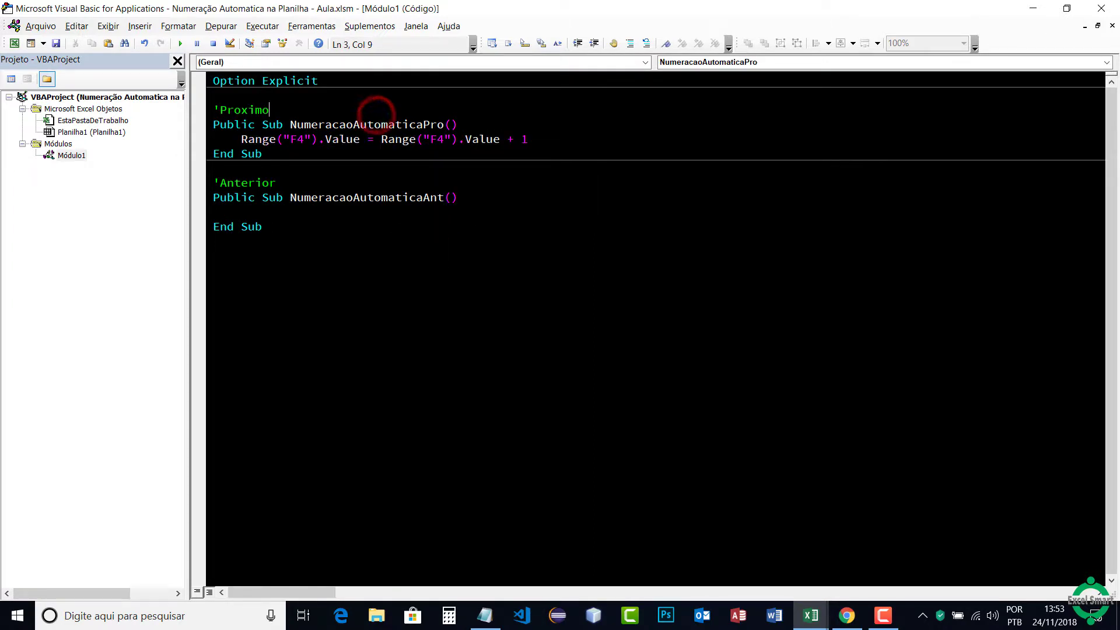
# - Copy the increment line into the empty NumeracaoAutomaticaAnt procedure
pyautogui.moveTo(241, 139); pyautogui.dragTo(528, 140)
pyautogui.hotkey('ctrl', 'c')
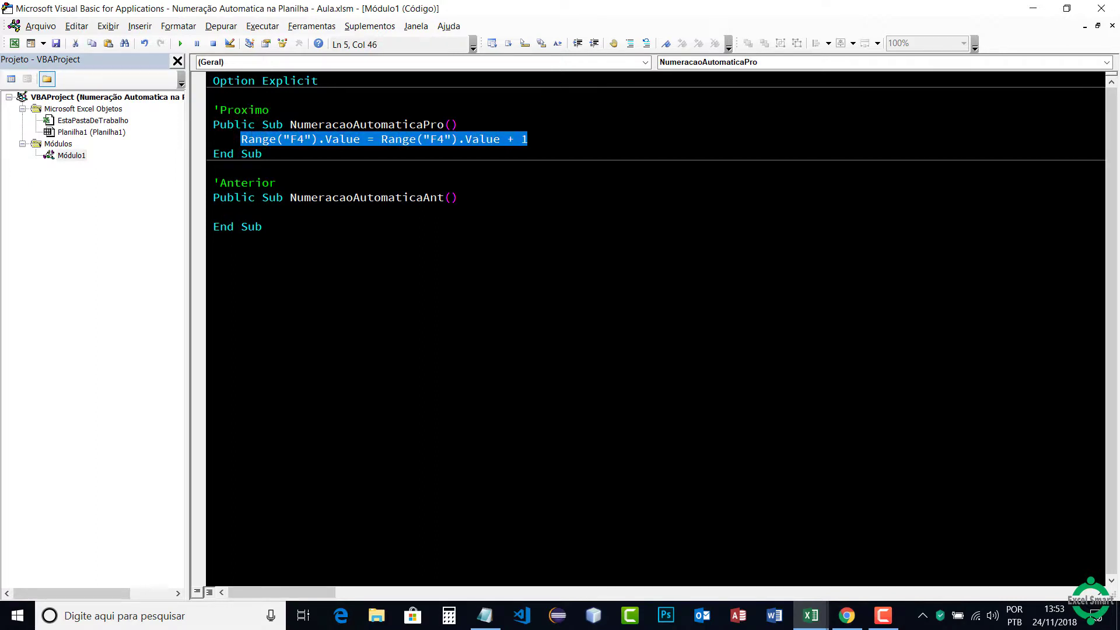
pyautogui.click(252, 212)
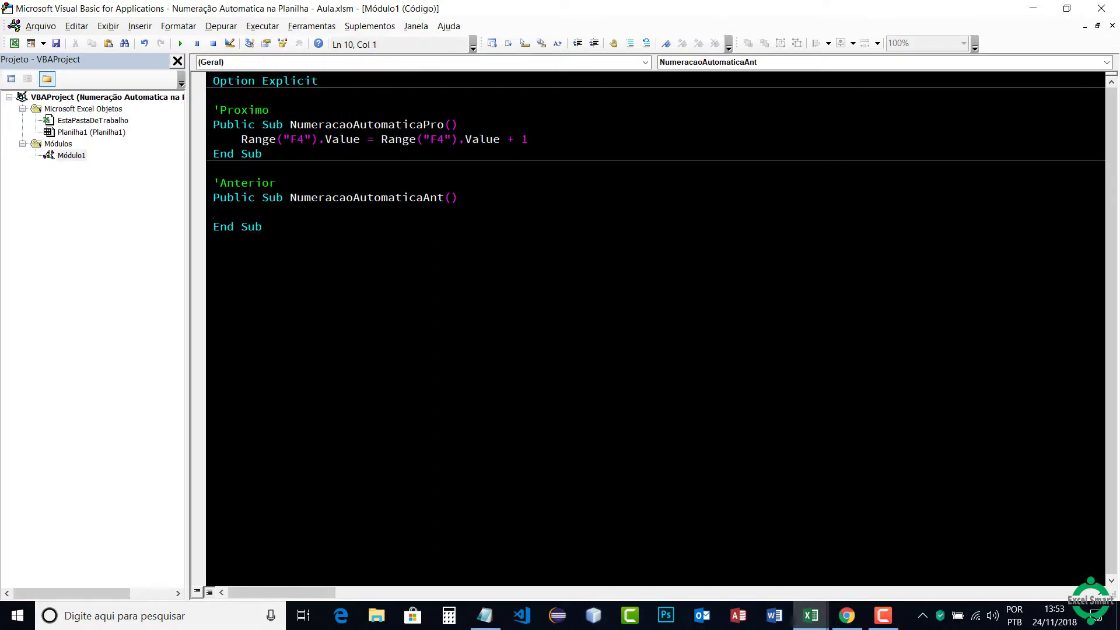
pyautogui.hotkey('ctrl', 'v')
pyautogui.click(419, 252)
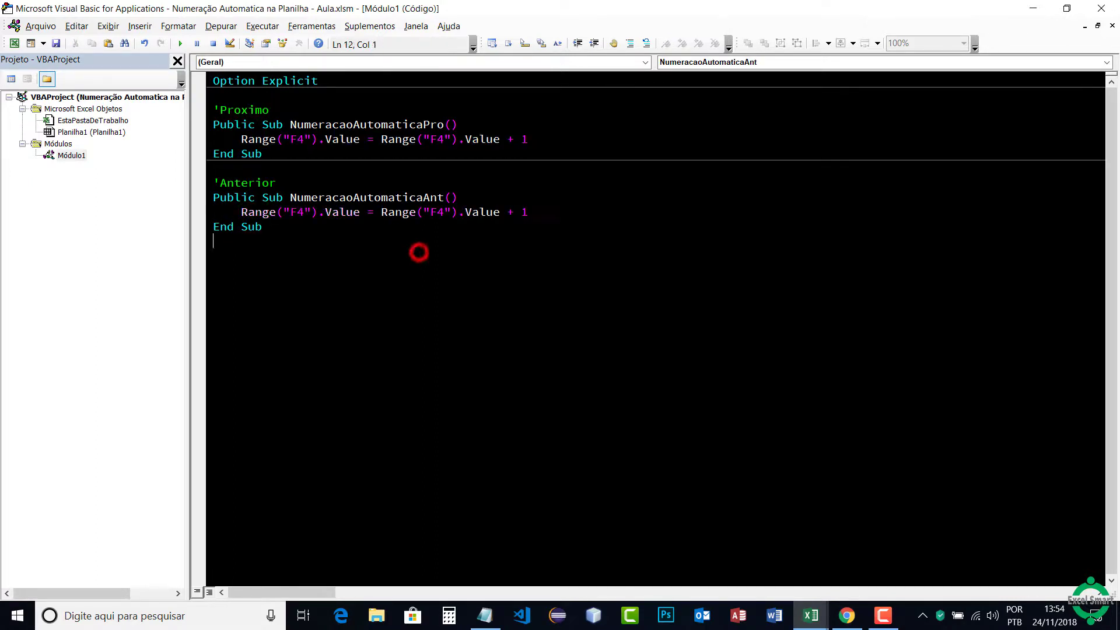
pyautogui.click(442, 188)
pyautogui.click(378, 174)
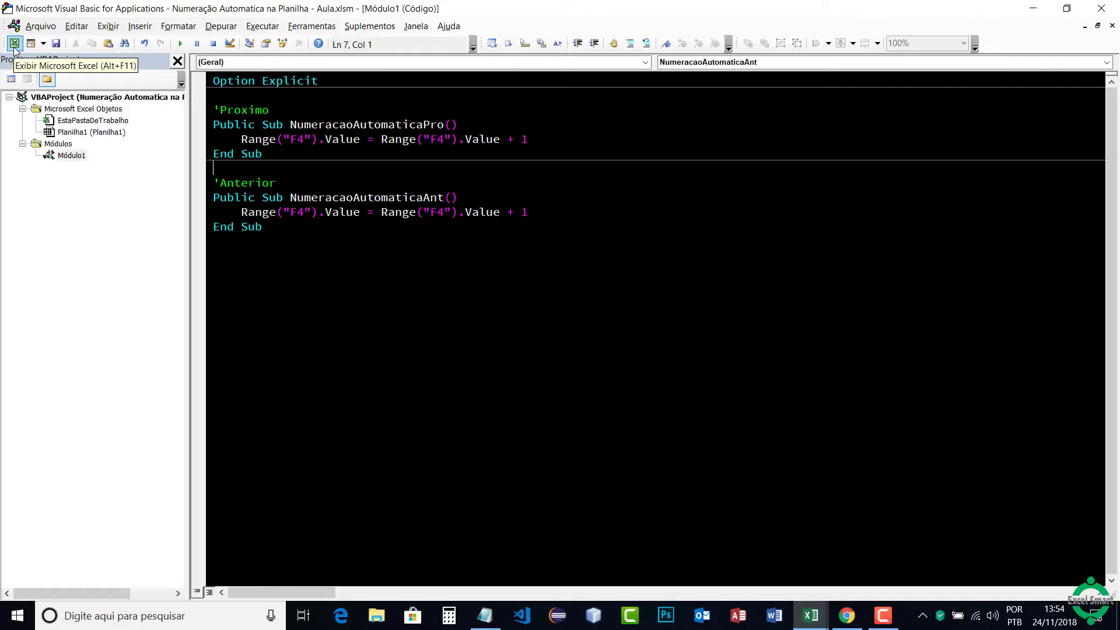
# - Insert a form-control button drawn just below the Código box, bringing up Atribuir macro
pyautogui.click(15, 44)
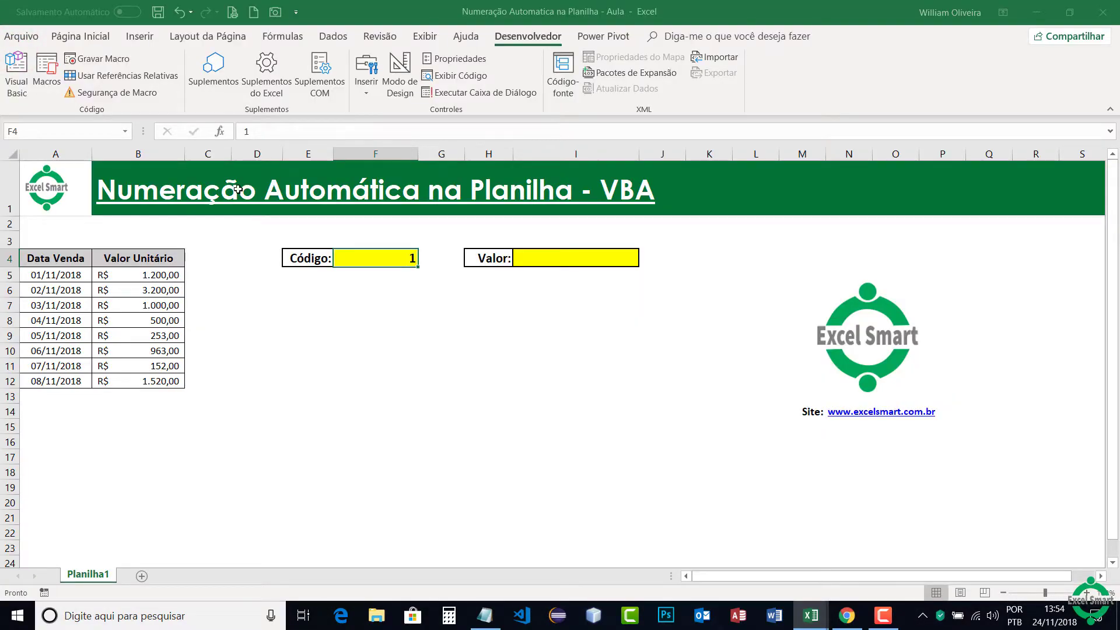
pyautogui.click(379, 331)
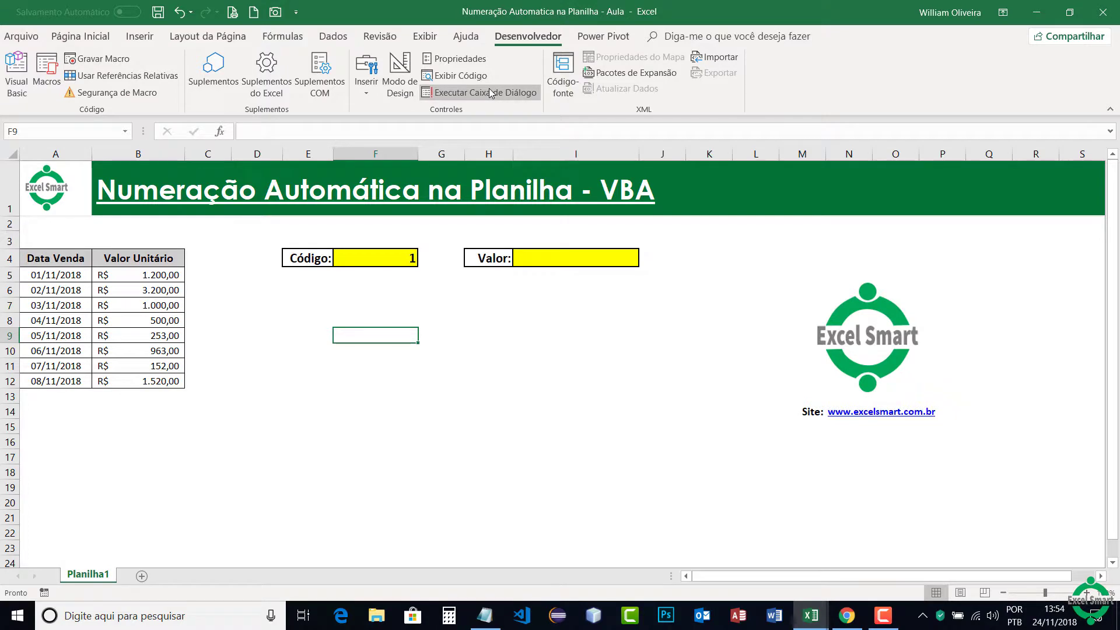
pyautogui.click(365, 95)
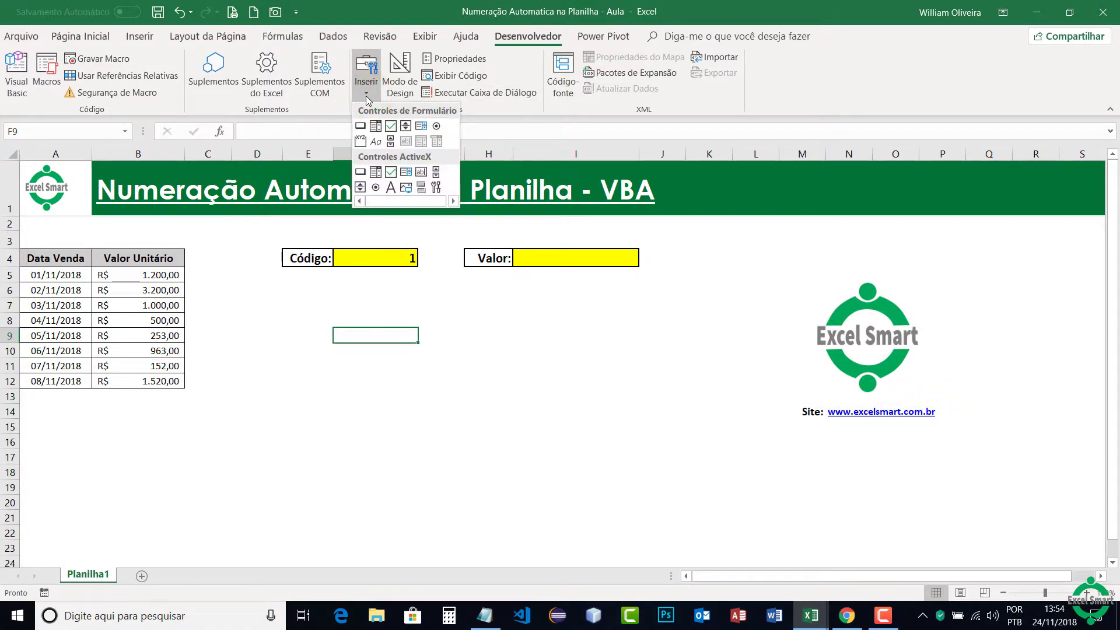
pyautogui.click(361, 126)
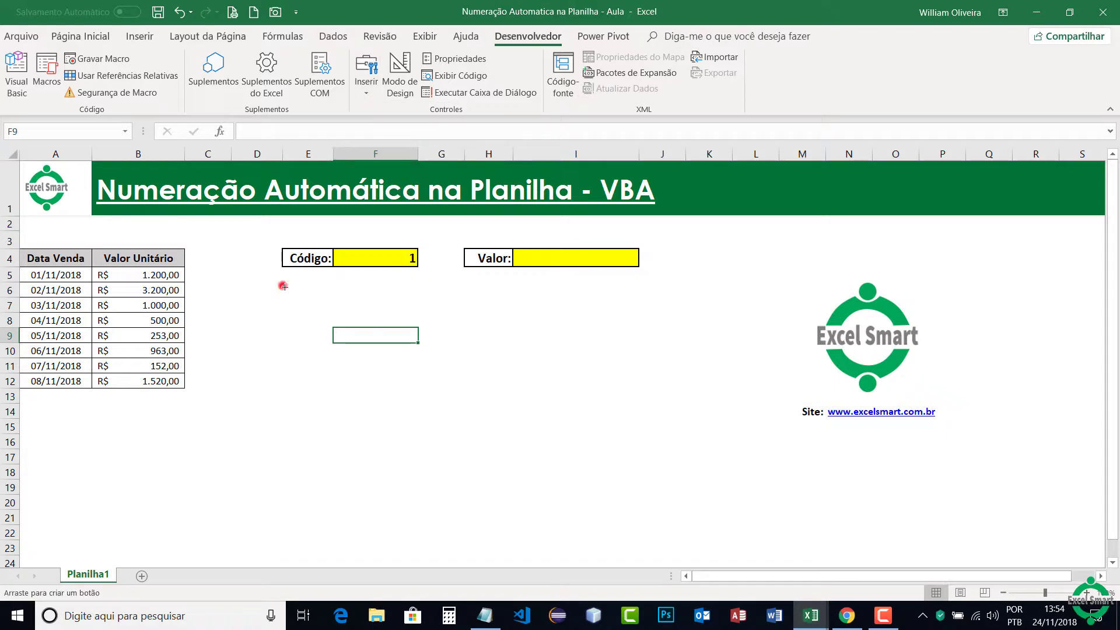
pyautogui.moveTo(284, 286); pyautogui.dragTo(343, 303)
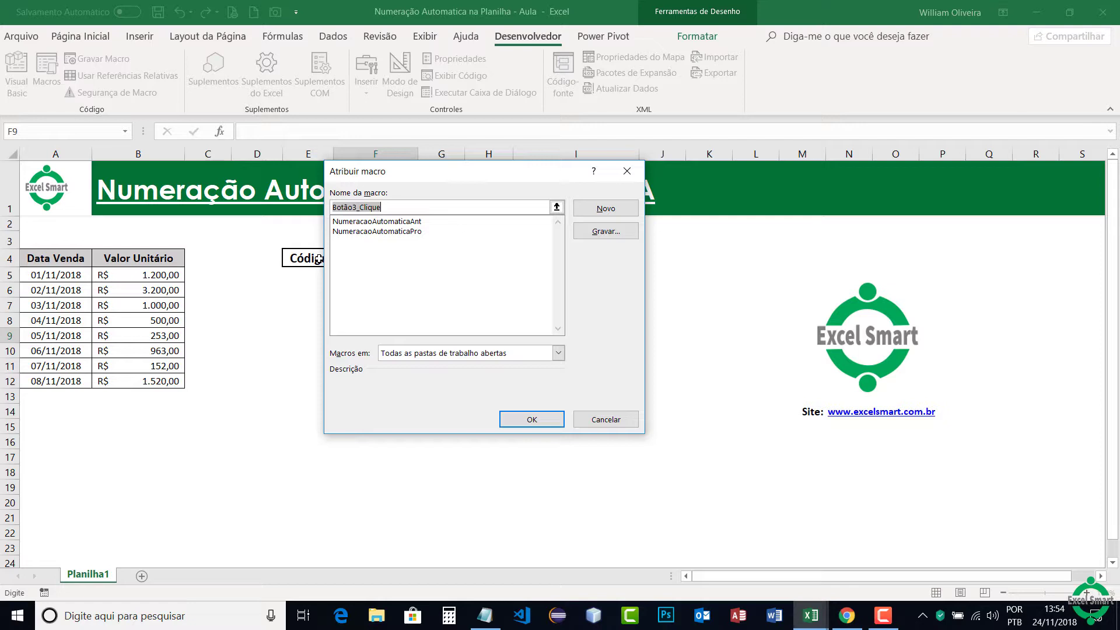
# - Assign NumeracaoAutomaticaPro to the new button and caption it Próximo
pyautogui.click(373, 232)
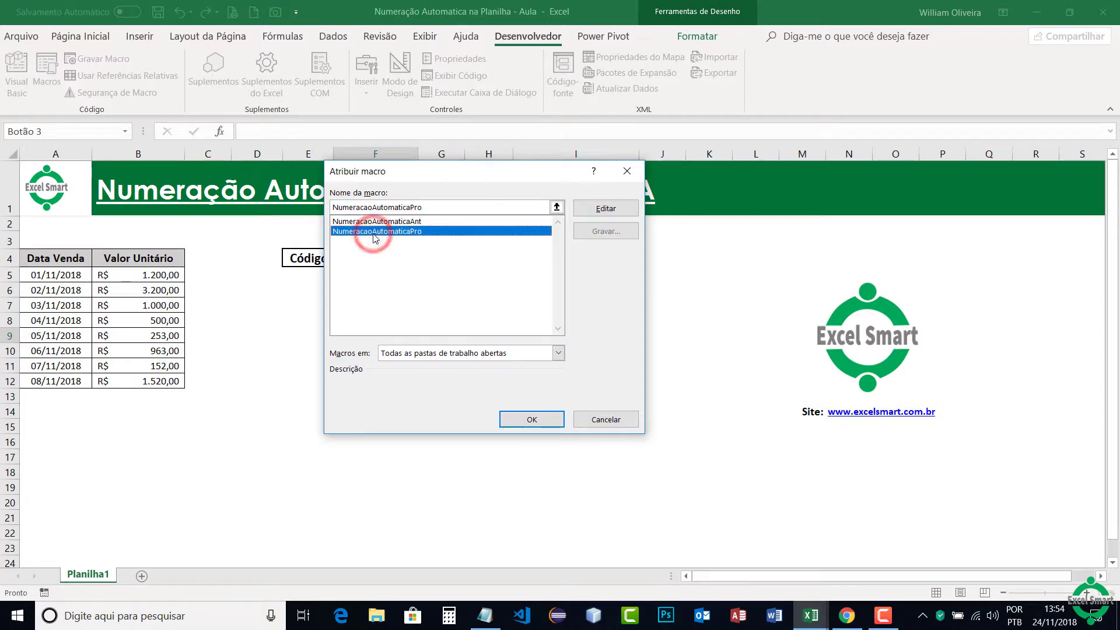
pyautogui.click(533, 420)
pyautogui.click(298, 295)
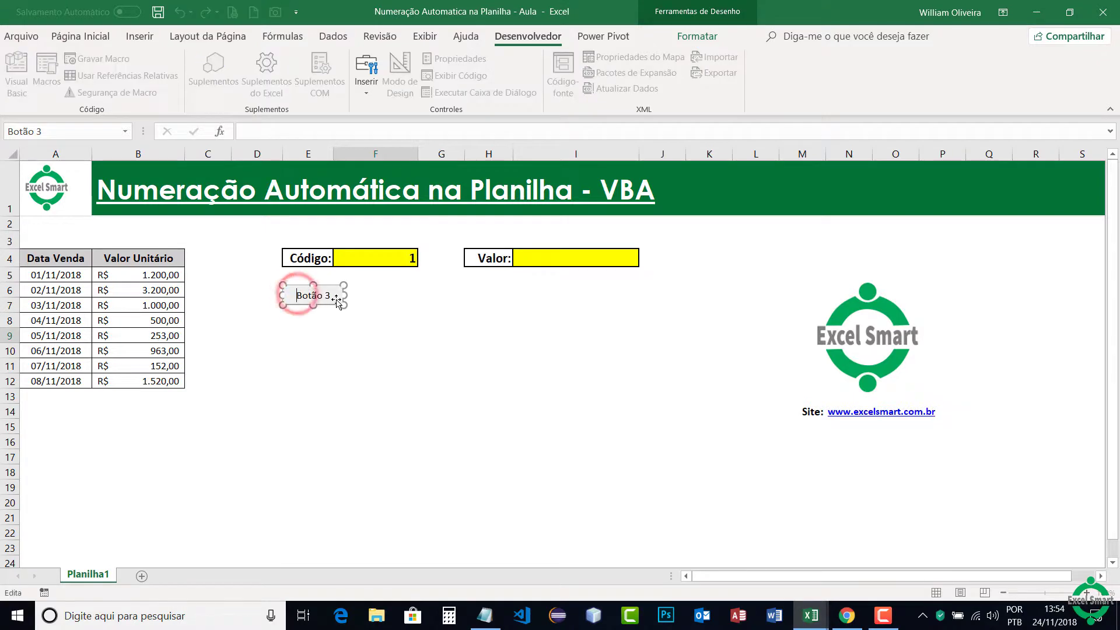
pyautogui.press('BackSpace')
pyautogui.press('BackSpace')
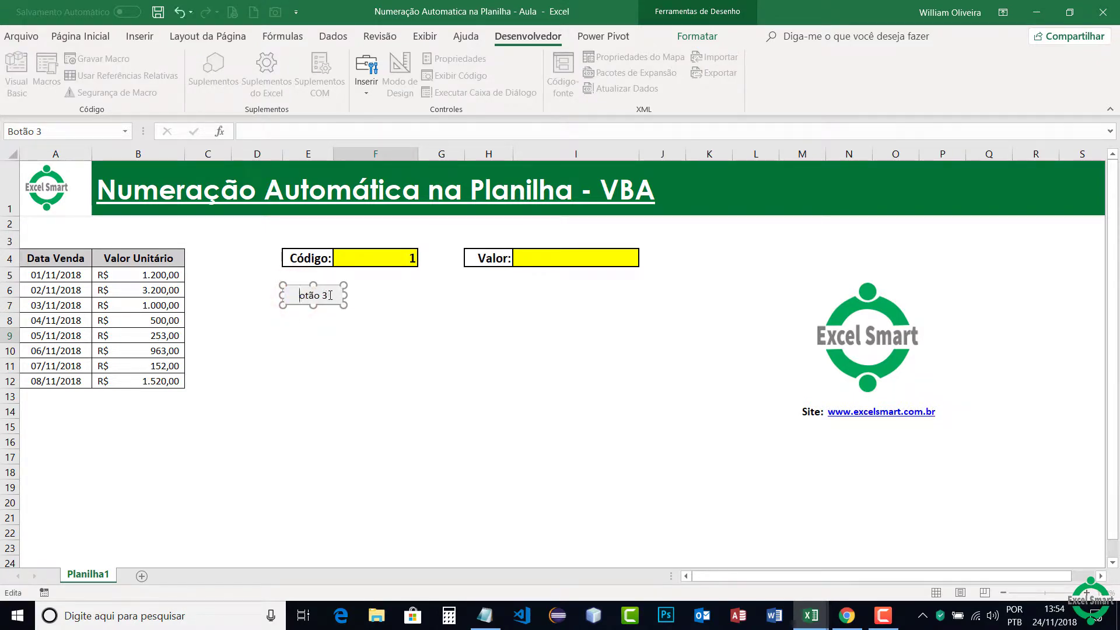
pyautogui.press('BackSpace')
pyautogui.press('BackSpace')
pyautogui.press('BackSpace')
pyautogui.press('BackSpace')
pyautogui.press('BackSpace')
pyautogui.write('Pro')
pyautogui.press('BackSpace')
pyautogui.write('xim')
pyautogui.write('o')
pyautogui.click(361, 343)
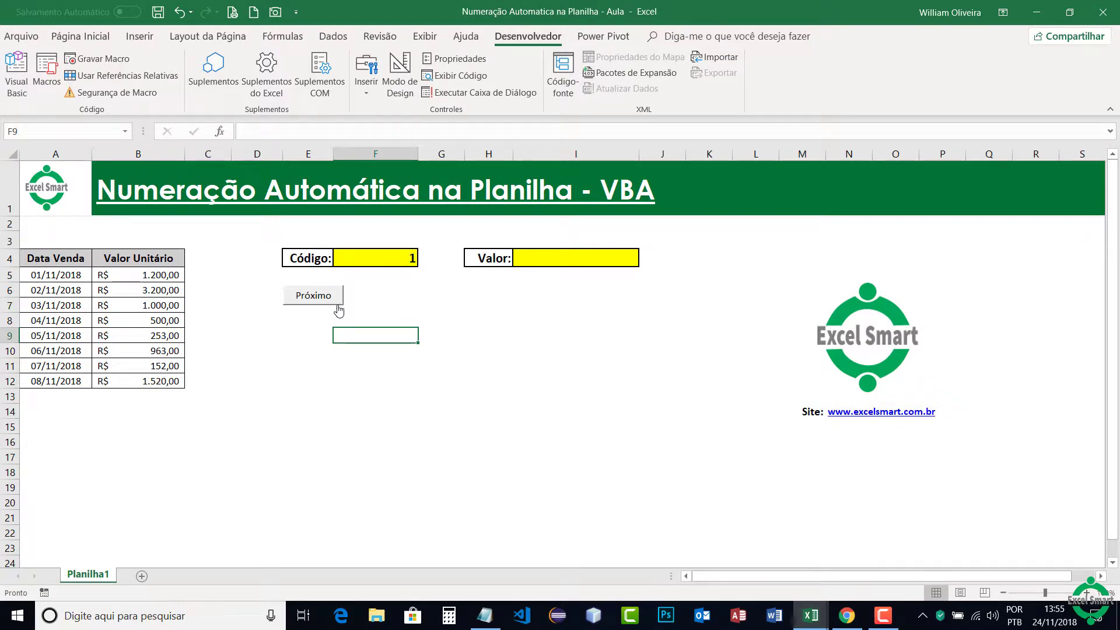
# - Duplicate the Próximo button with Ctrl+D and place the copy beside it
pyautogui.rightClick(337, 300)
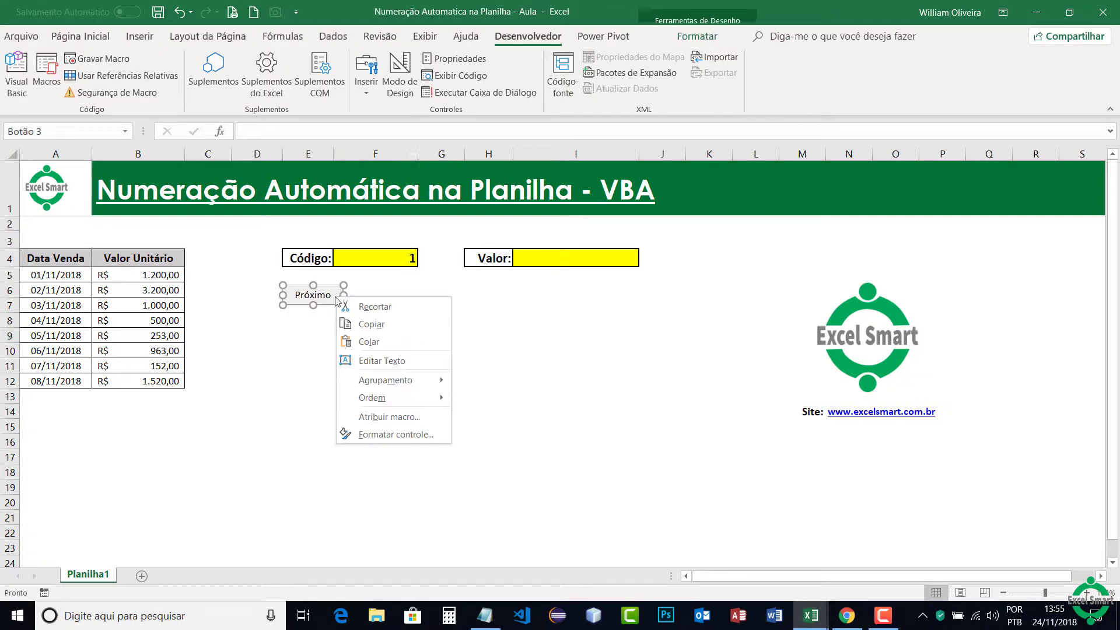
pyautogui.press('Escape')
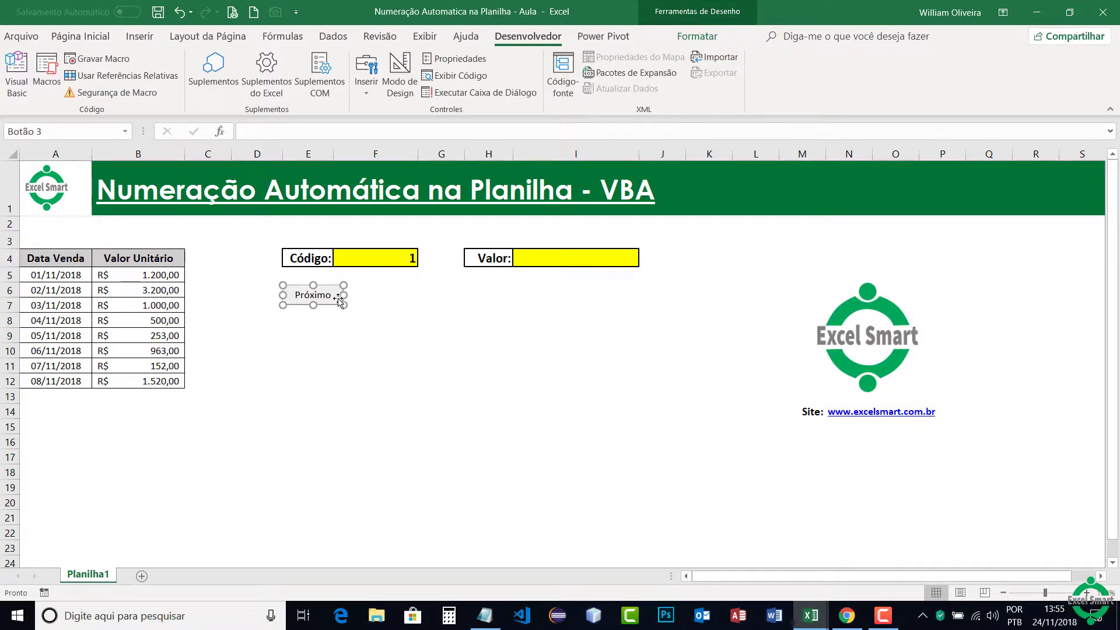
pyautogui.hotkey('ctrl', 'd')
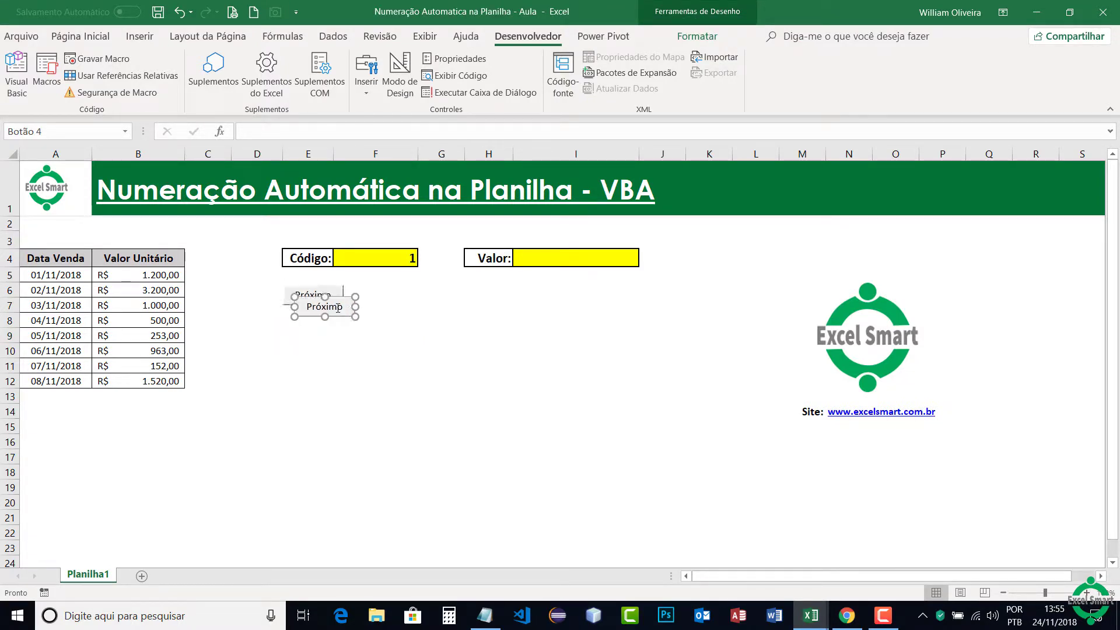
pyautogui.click(341, 307)
pyautogui.moveTo(378, 301); pyautogui.dragTo(407, 295)
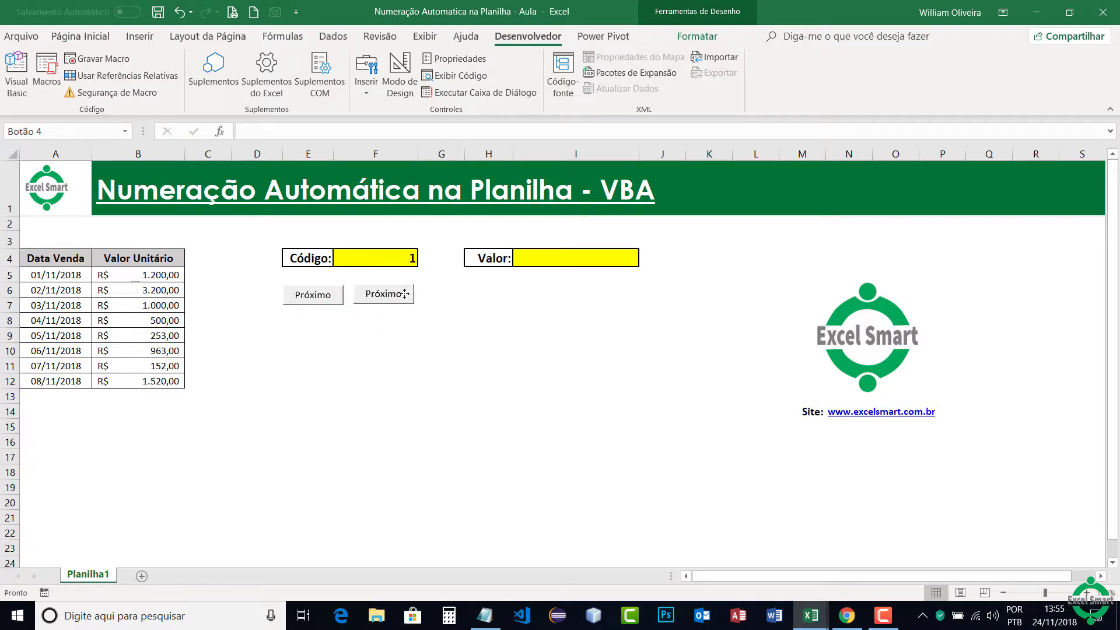
# - Relabel the copied button Anterior
pyautogui.click(403, 294)
pyautogui.click(374, 295)
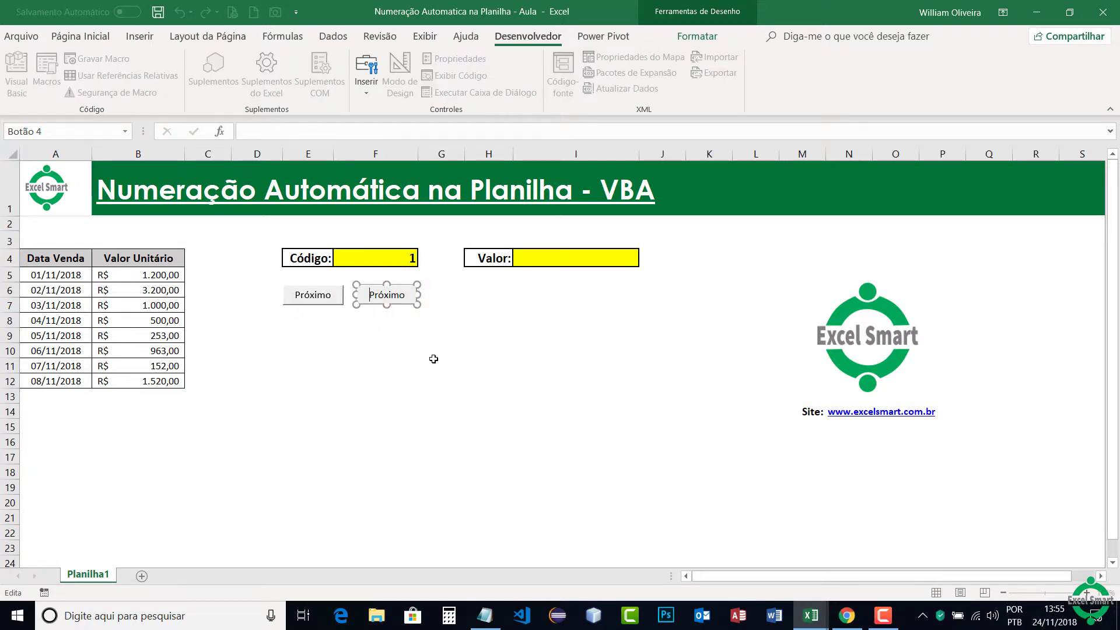
pyautogui.press('Delete')
pyautogui.press('Delete')
pyautogui.press('Delete')
pyautogui.press('Delete')
pyautogui.write('nteri')
pyautogui.write('or')
pyautogui.click(436, 315)
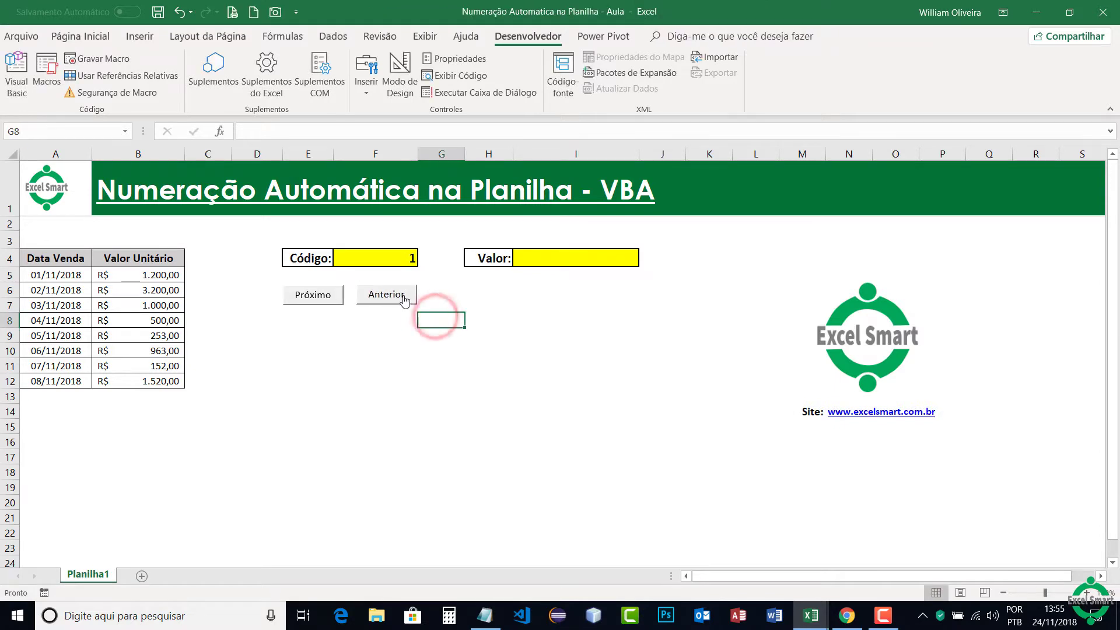
pyautogui.rightClick(408, 296)
pyautogui.moveTo(444, 398)
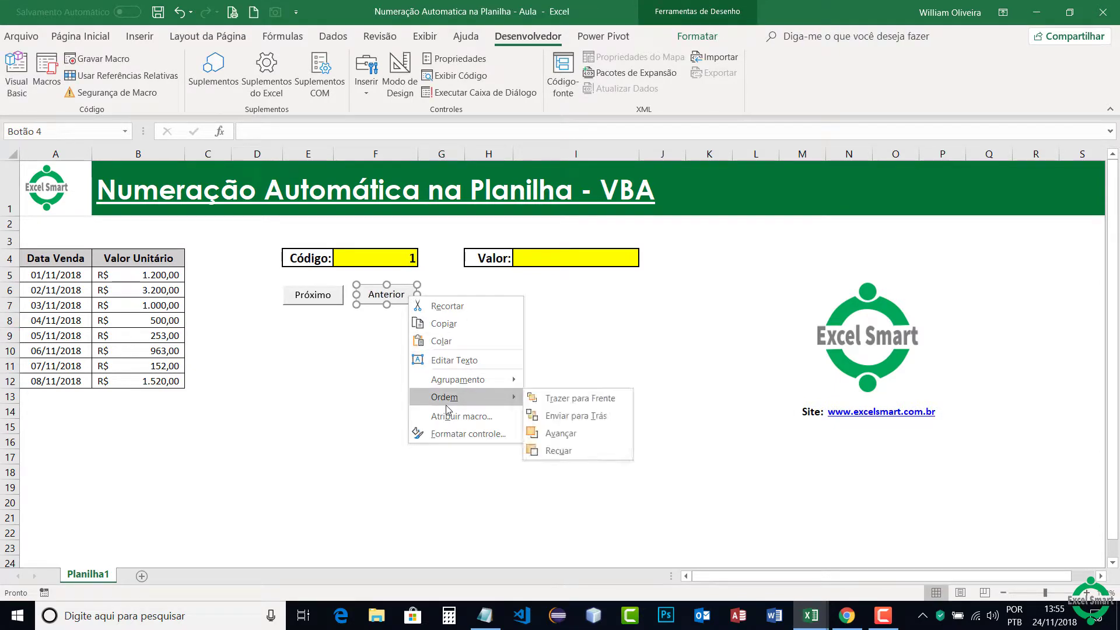
pyautogui.click(358, 355)
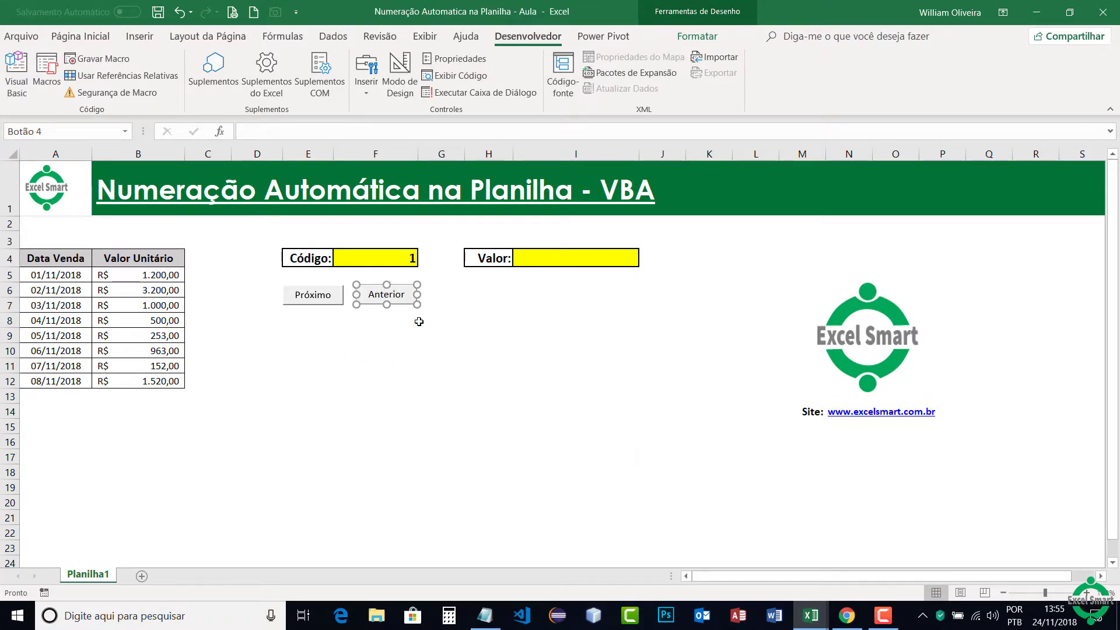
pyautogui.click(426, 319)
# - Test the buttons: Próximo four times and Anterior twice, raising Código to 7
pyautogui.click(315, 298)
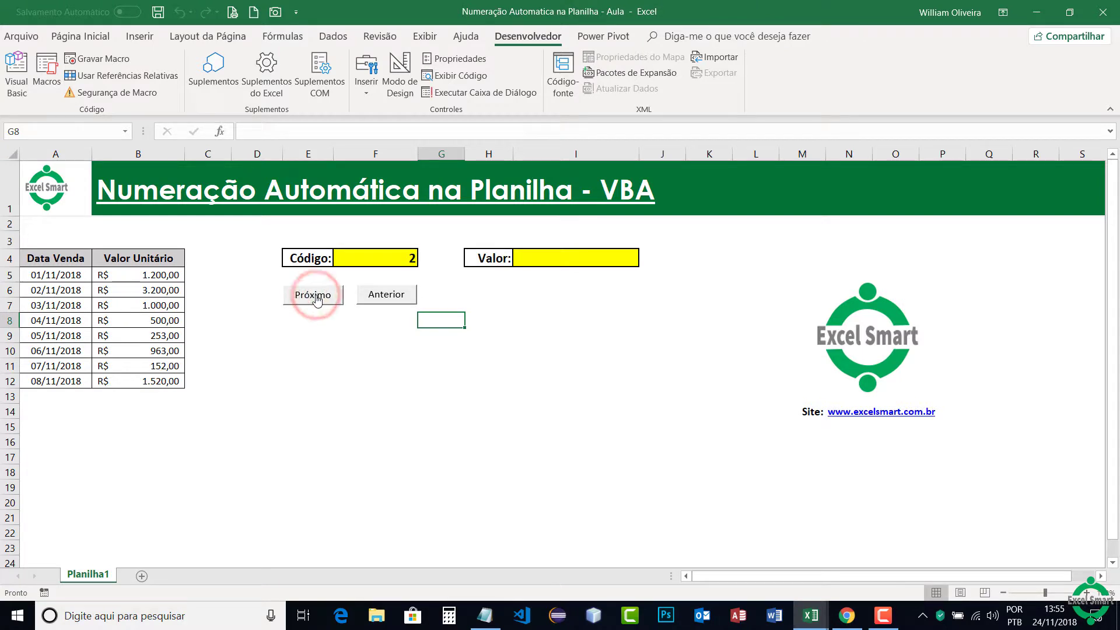
pyautogui.click(316, 298)
pyautogui.click(315, 299)
pyautogui.click(315, 299)
pyautogui.click(382, 299)
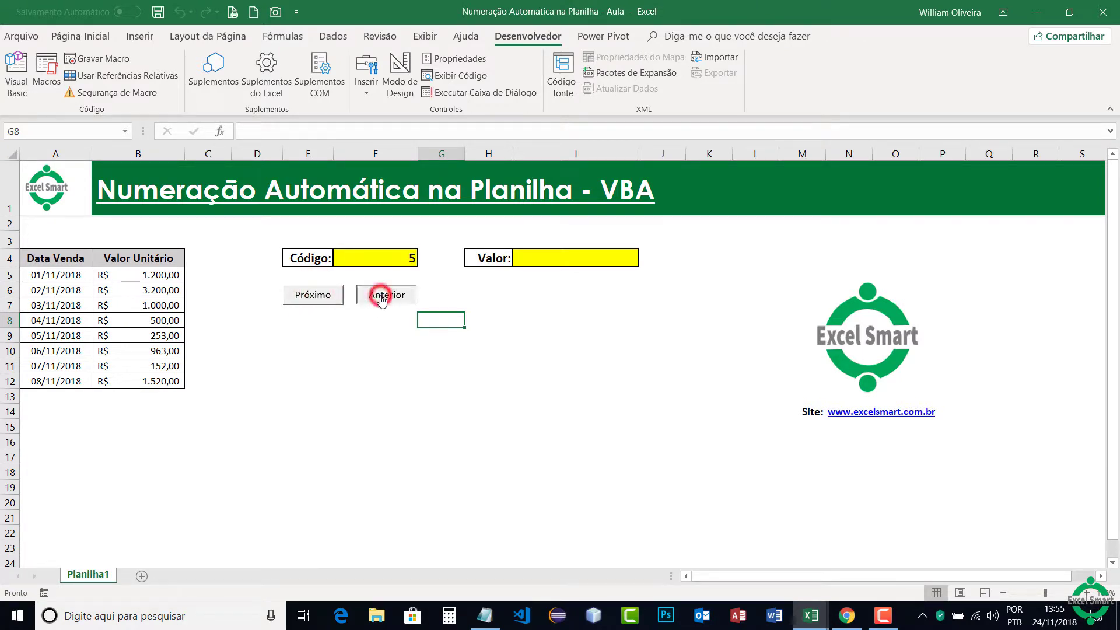
pyautogui.click(382, 299)
# - Assign NumeracaoAutomaticaAnt to the Anterior button and reopen the macro code editor
pyautogui.rightClick(412, 300)
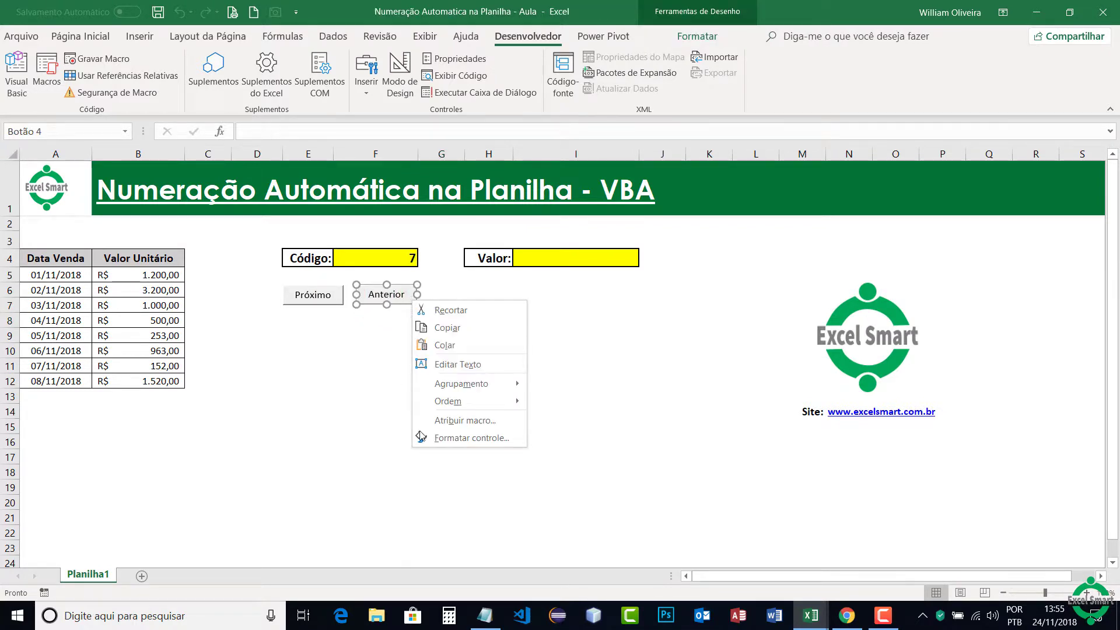
pyautogui.click(453, 420)
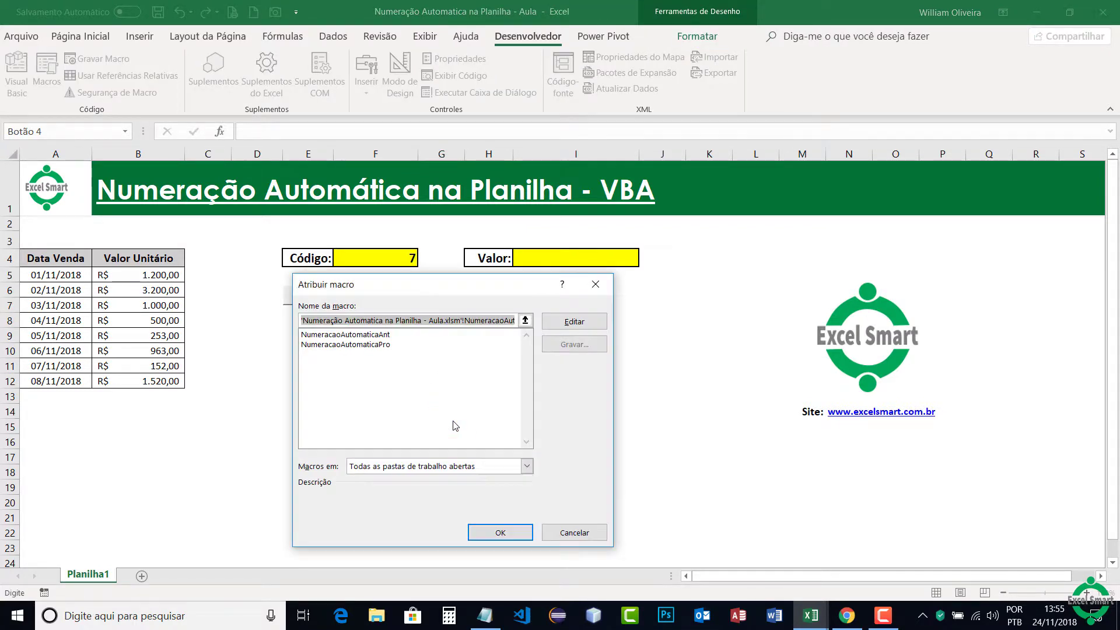
pyautogui.click(371, 336)
pyautogui.click(495, 533)
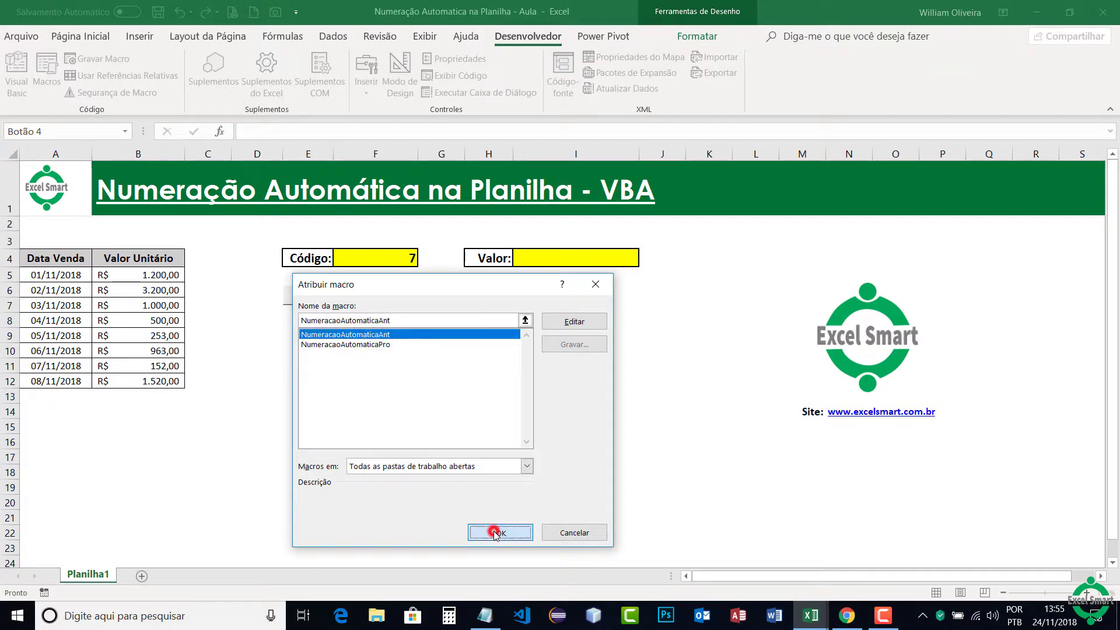
pyautogui.click(440, 318)
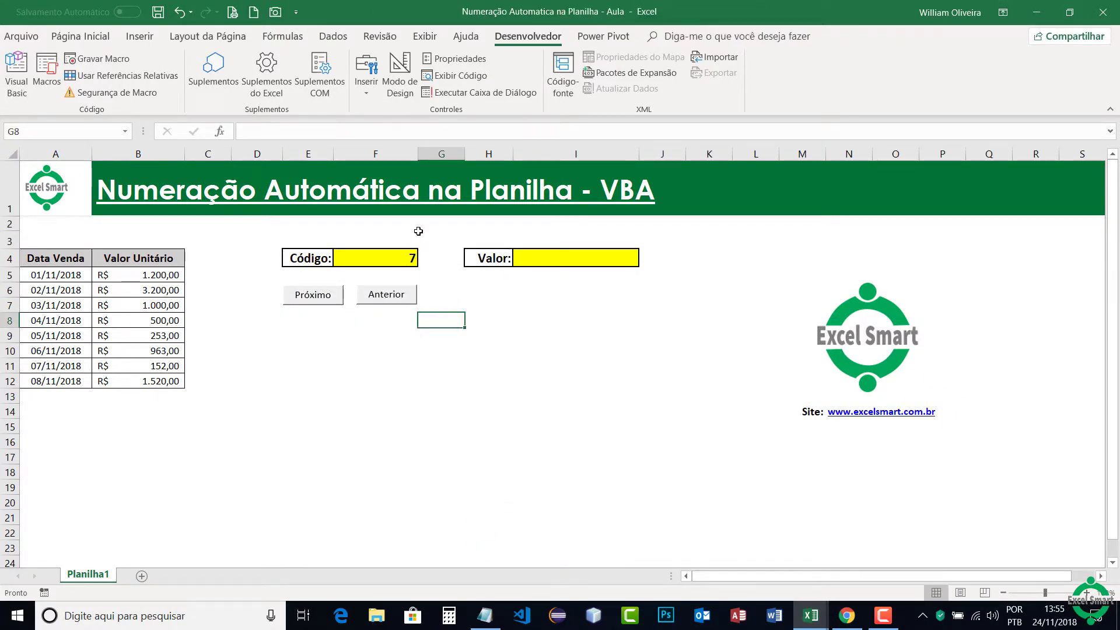
pyautogui.click(7, 76)
# - Change + 1 to - 1 in NumeracaoAutomaticaAnt and return to the worksheet
pyautogui.click(520, 212)
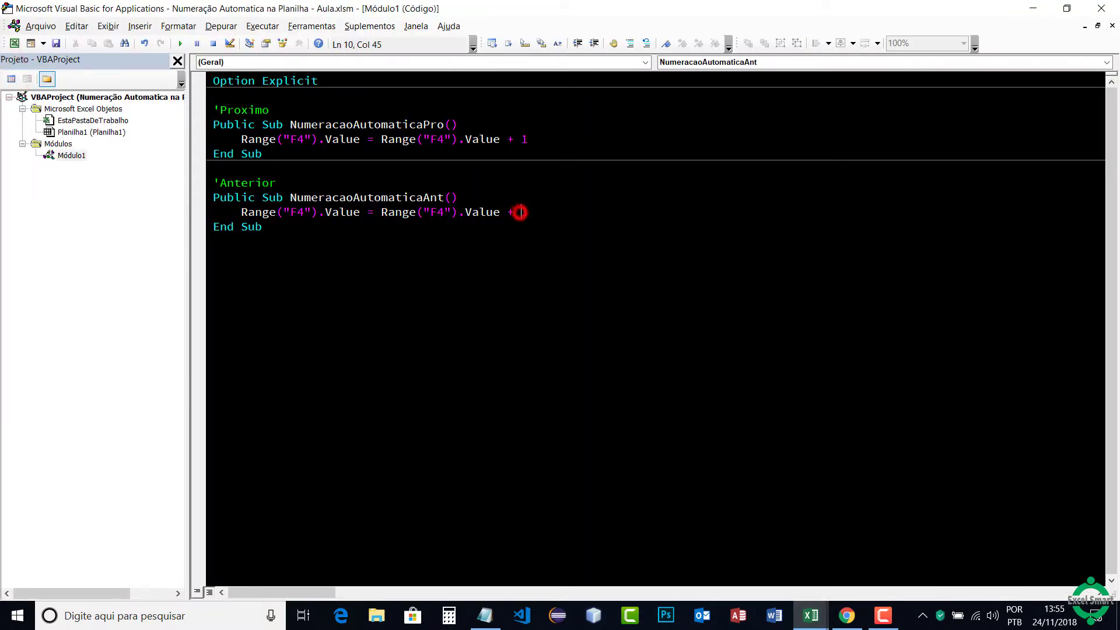
pyautogui.press('BackSpace')
pyautogui.press('BackSpace')
pyautogui.write('-')
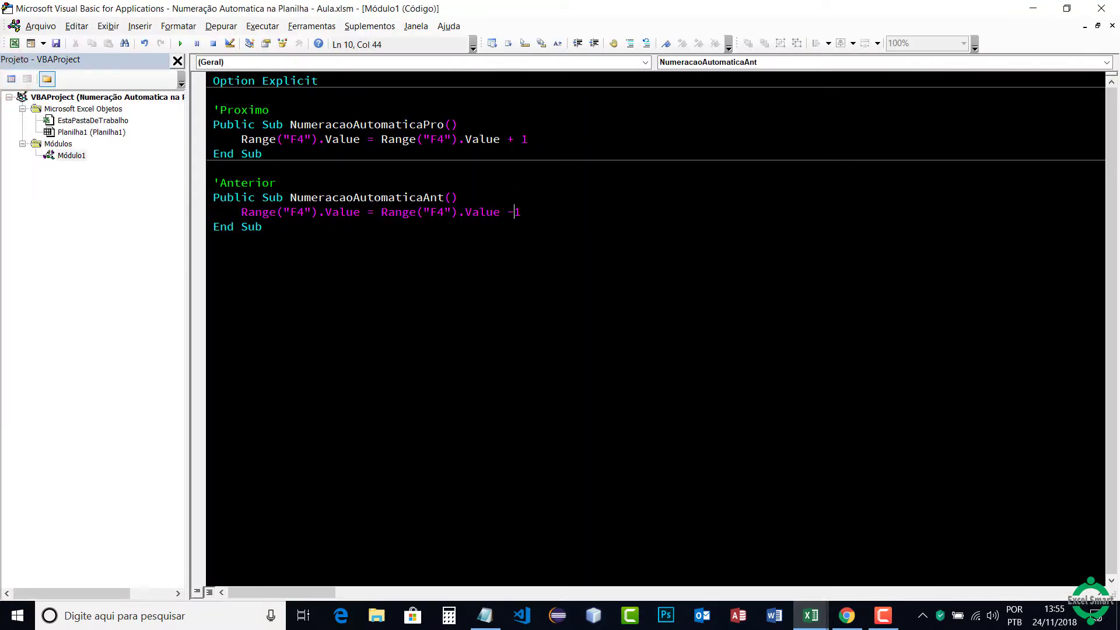
pyautogui.click(510, 301)
pyautogui.click(435, 212)
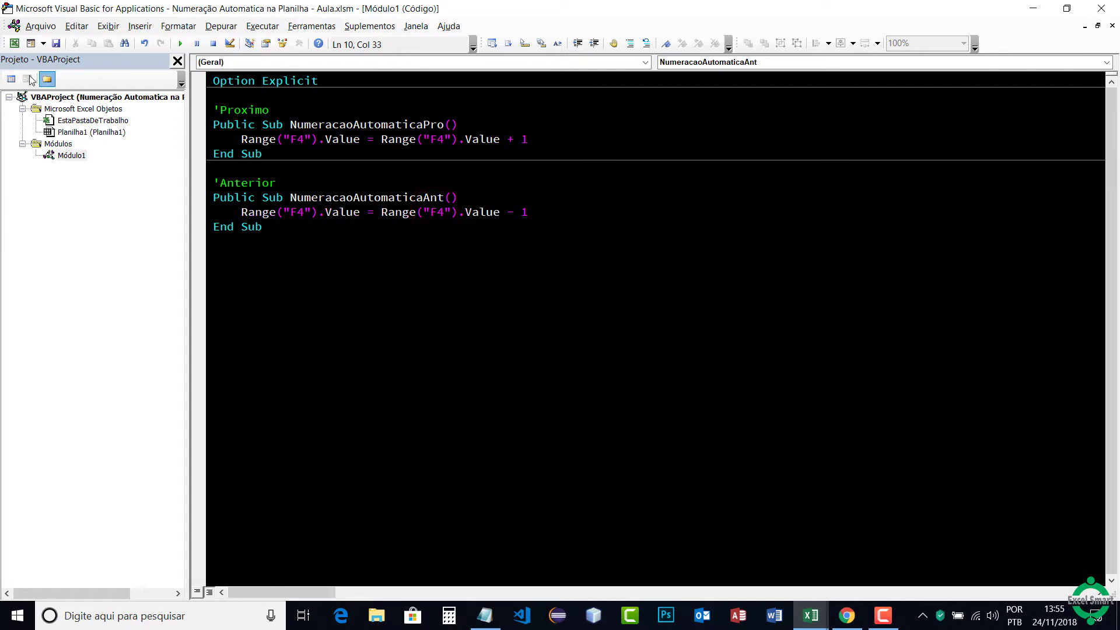
pyautogui.click(14, 43)
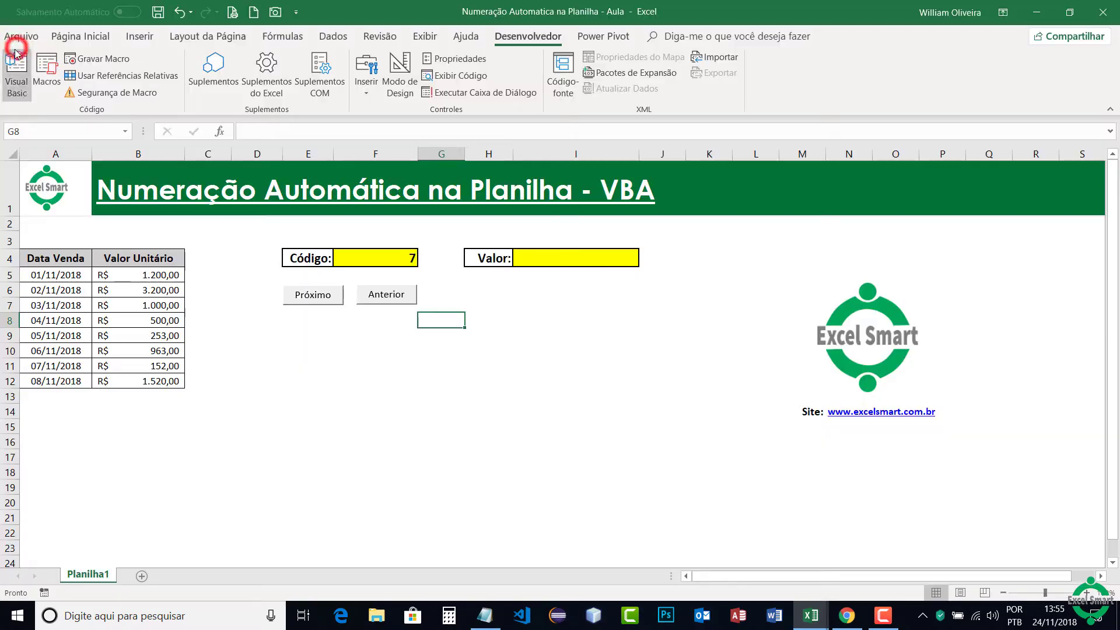
# - Test Anterior down to 4, Próximo up to 7, then Anterior back to 6
pyautogui.click(391, 297)
pyautogui.click(391, 298)
pyautogui.click(391, 297)
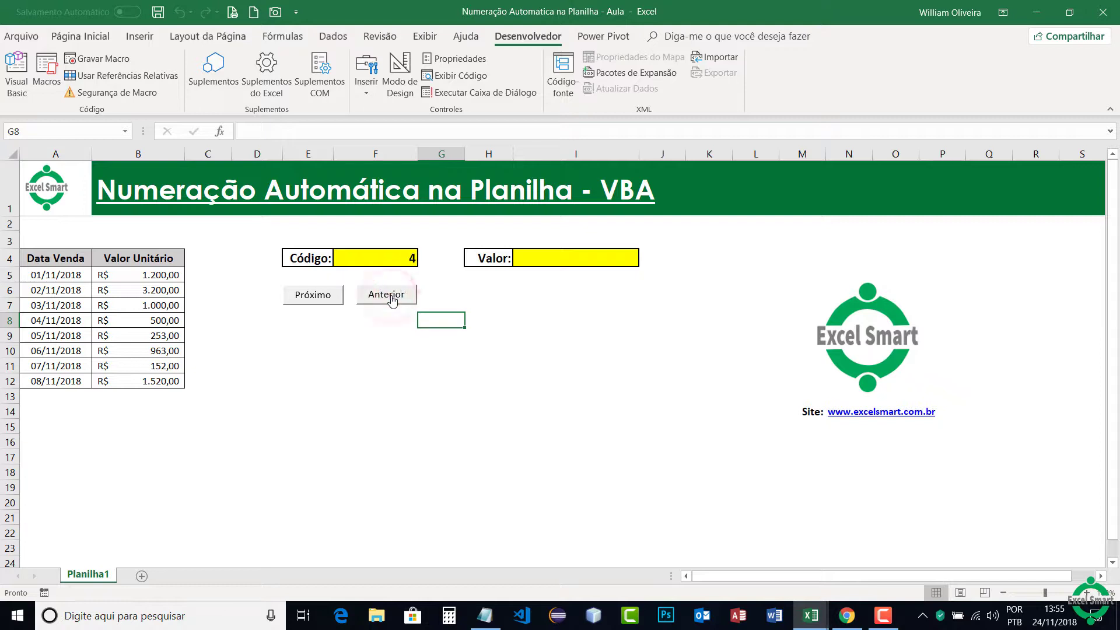
pyautogui.click(333, 298)
pyautogui.click(332, 296)
pyautogui.click(333, 296)
pyautogui.click(411, 296)
pyautogui.click(554, 262)
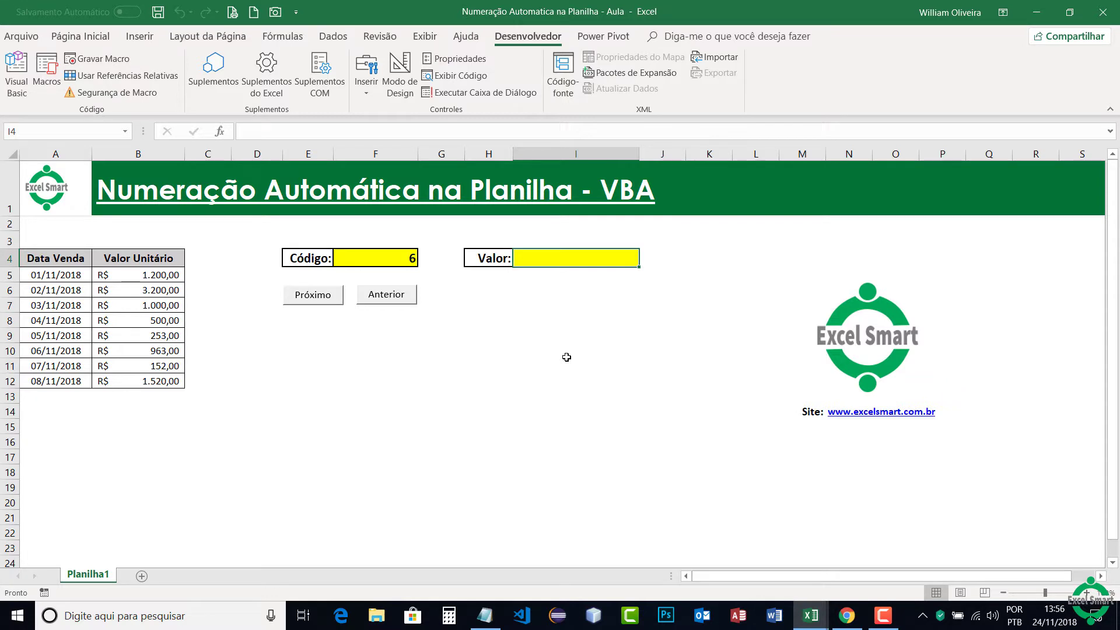
# - Enter =PROCV(F4;A4:B12;2;FALSO) in I4, which shows #N/D for Código 6
pyautogui.write('=r')
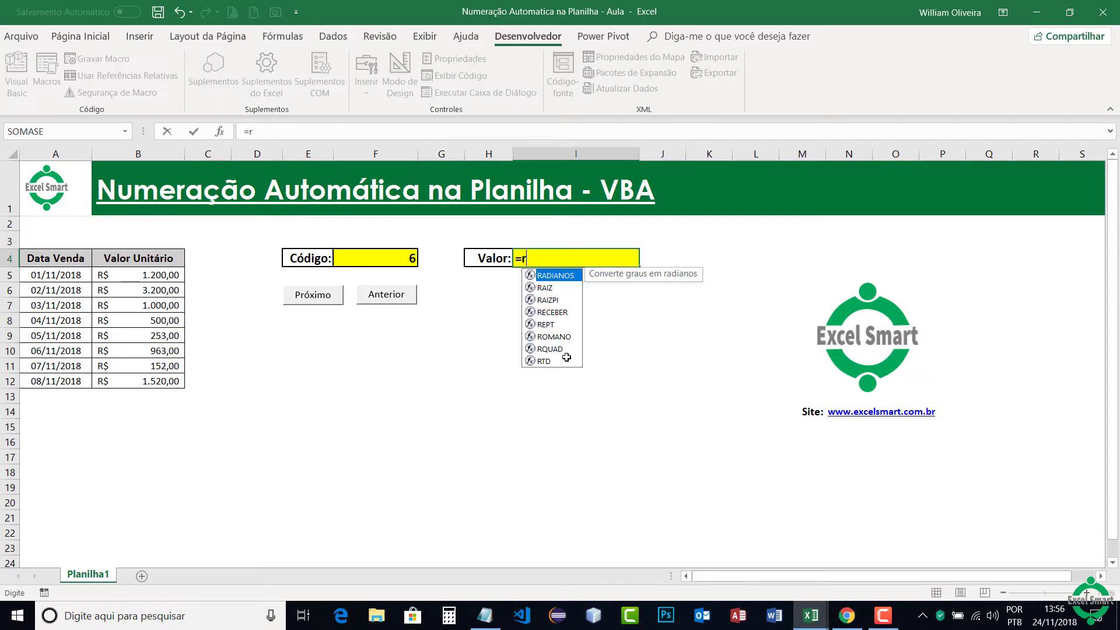
pyautogui.press('BackSpace')
pyautogui.write('pro')
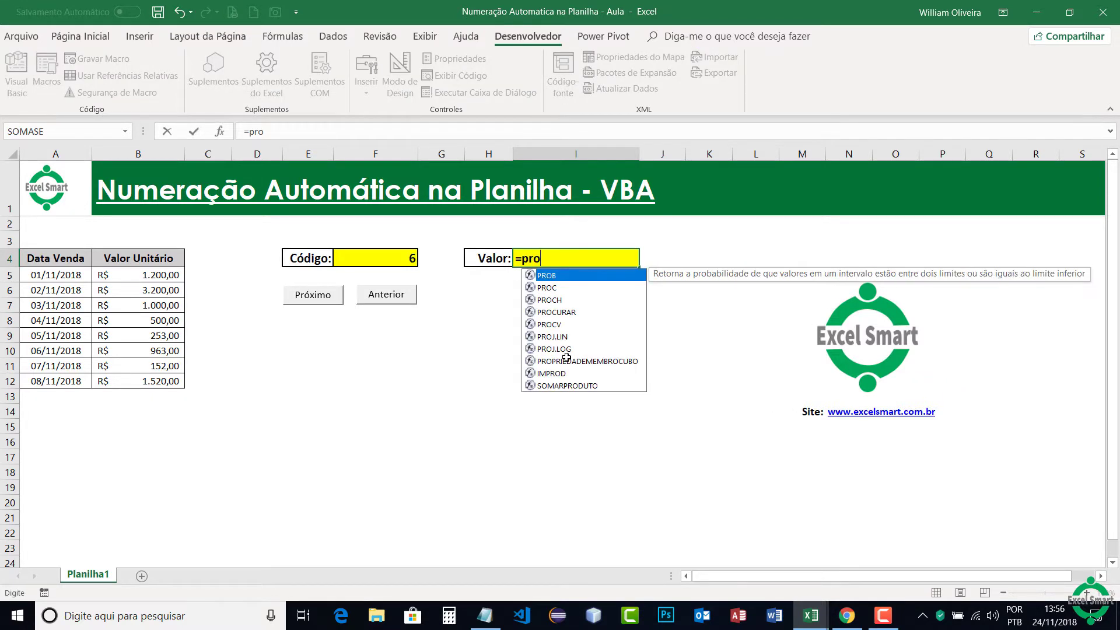
pyautogui.write('cv')
pyautogui.press('Tab')
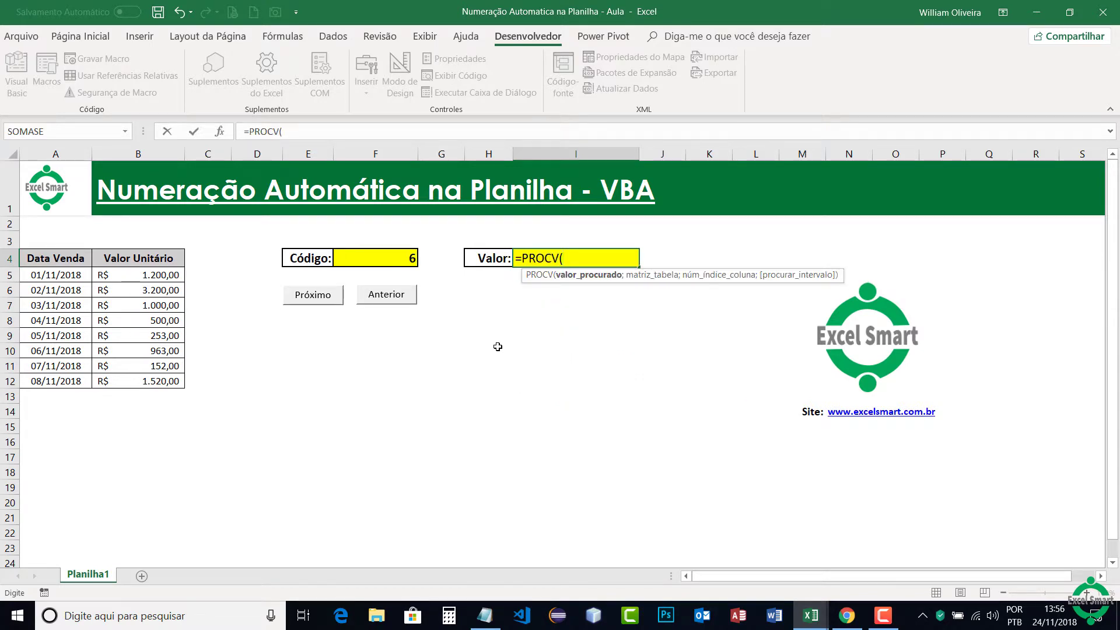
pyautogui.click(389, 261)
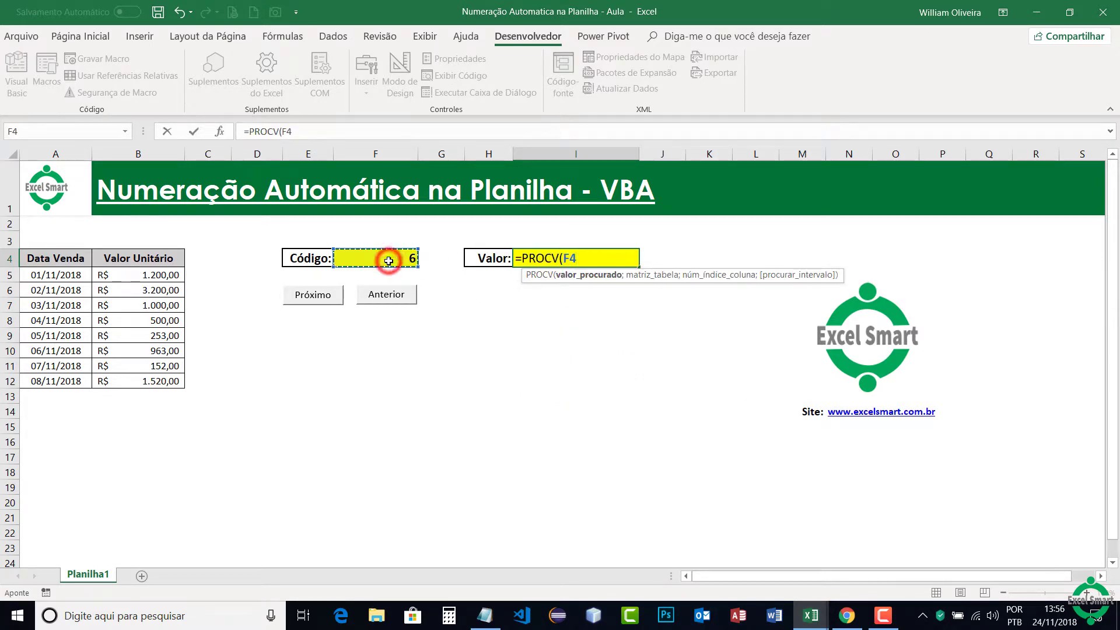
pyautogui.write(';')
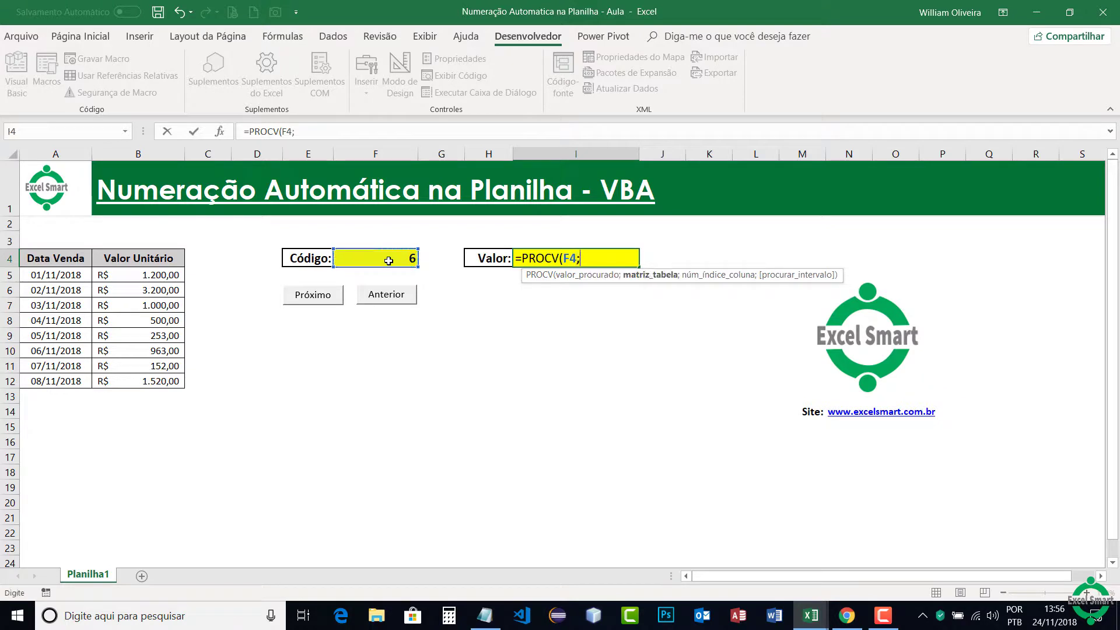
pyautogui.moveTo(47, 258)
pyautogui.mouseDown()
pyautogui.moveTo(130, 356)
pyautogui.moveTo(130, 382)
pyautogui.mouseUp()
pyautogui.write(';2')
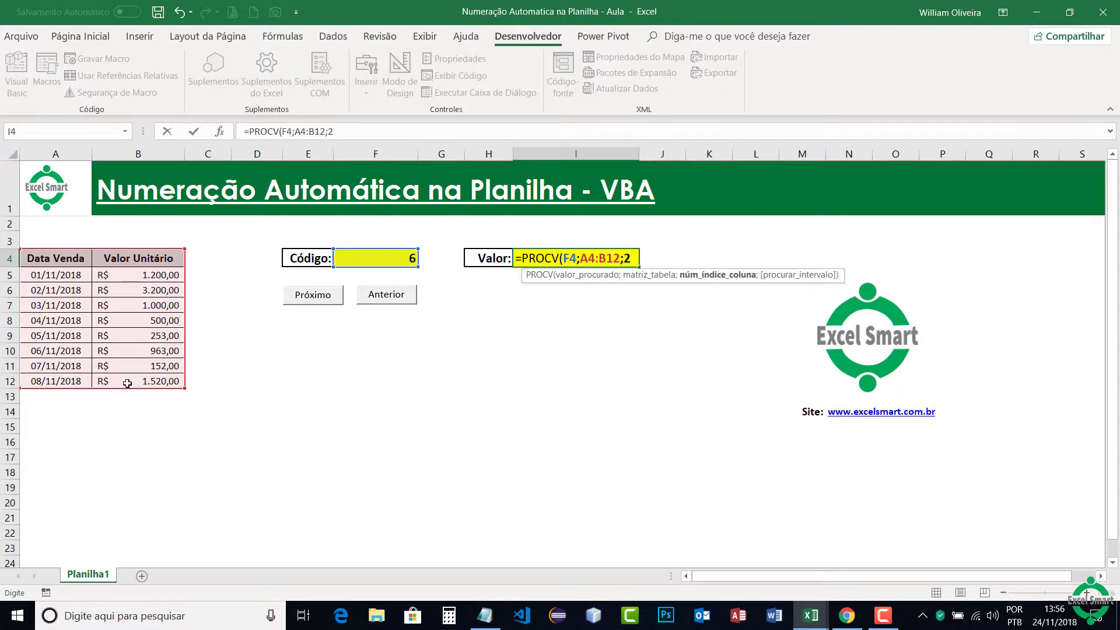
pyautogui.write(';')
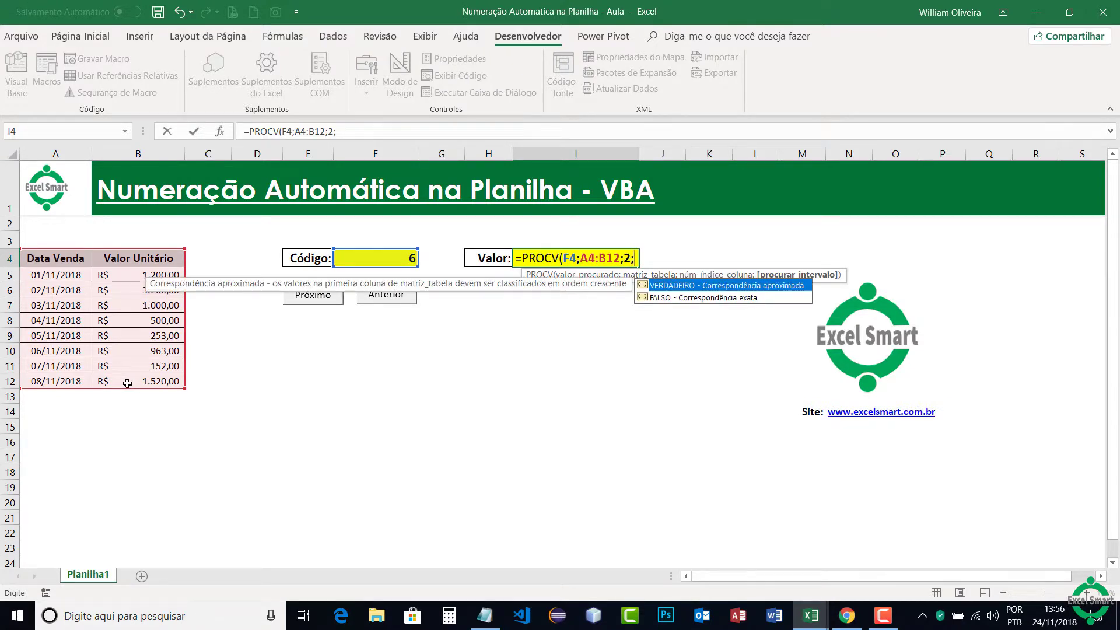
pyautogui.press('Down')
pyautogui.press('Tab')
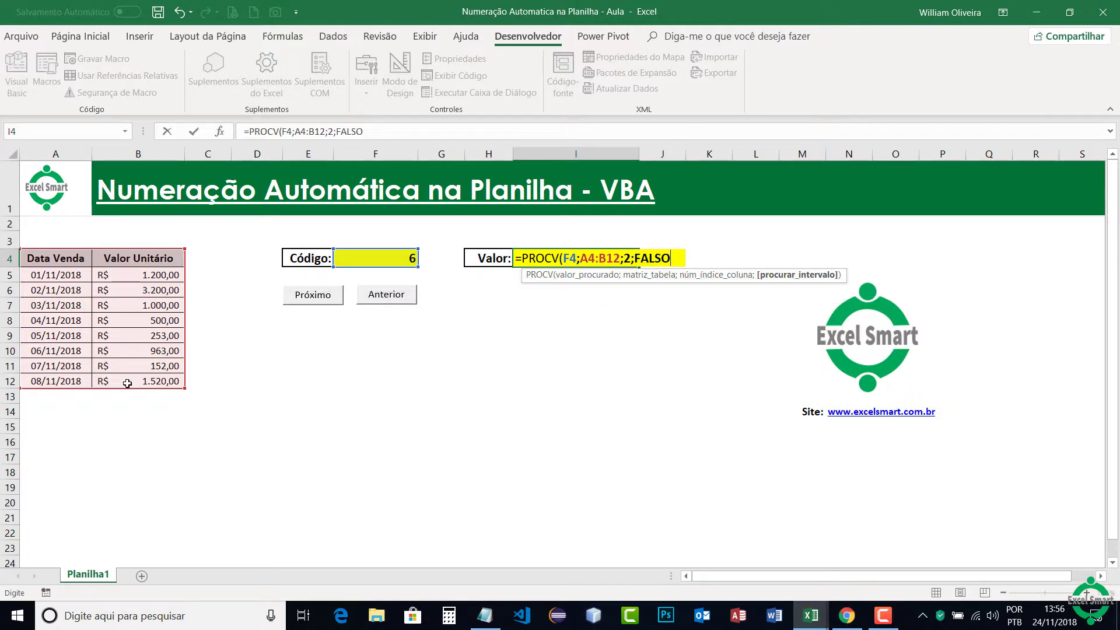
pyautogui.write(')')
pyautogui.press('Return')
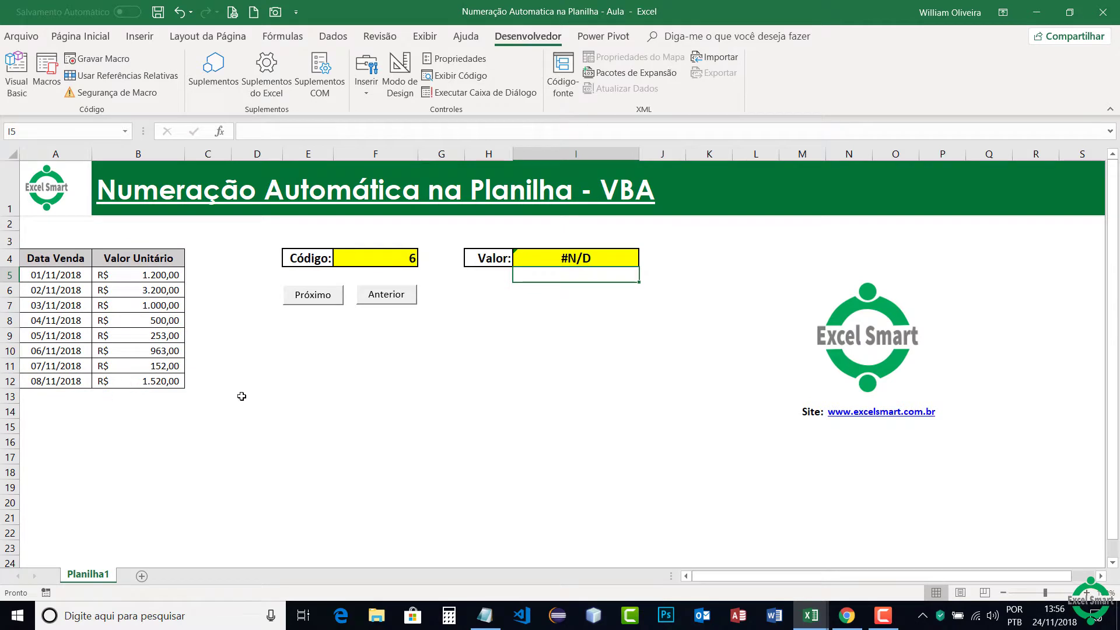
pyautogui.click(549, 259)
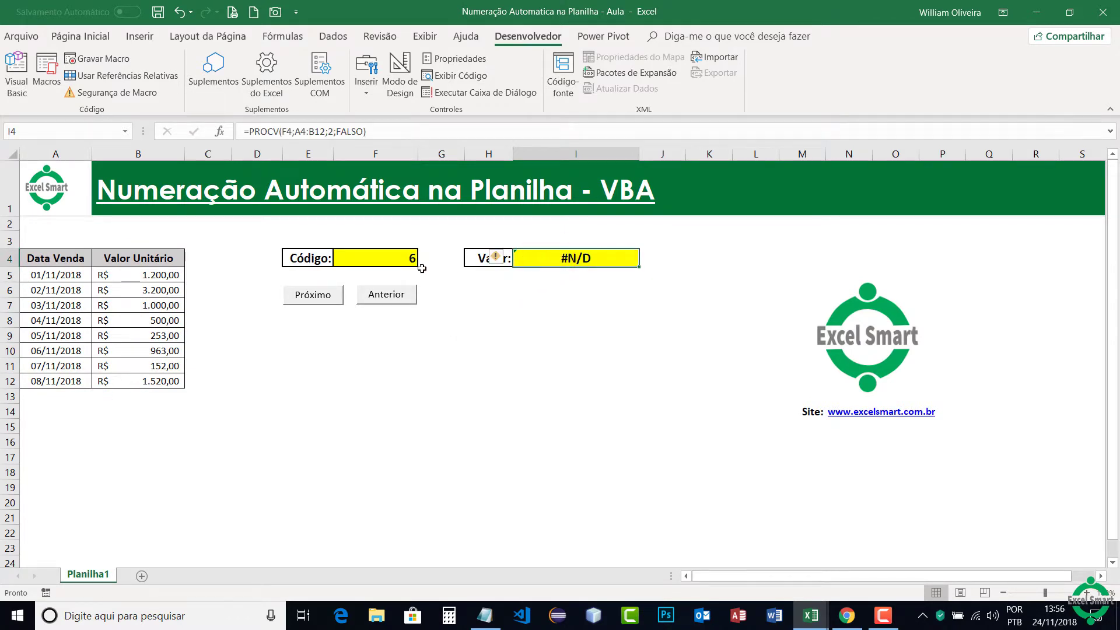
pyautogui.click(388, 258)
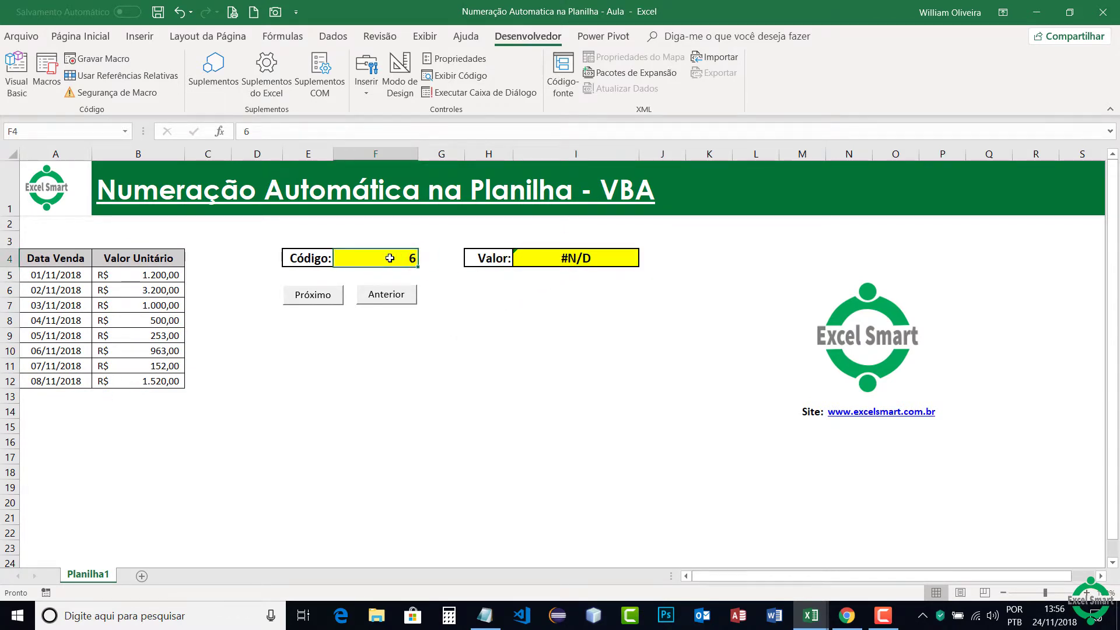
# - Format Código cell F4 as Data Abreviada and enter 01/11/2018
pyautogui.click(81, 36)
pyautogui.click(597, 64)
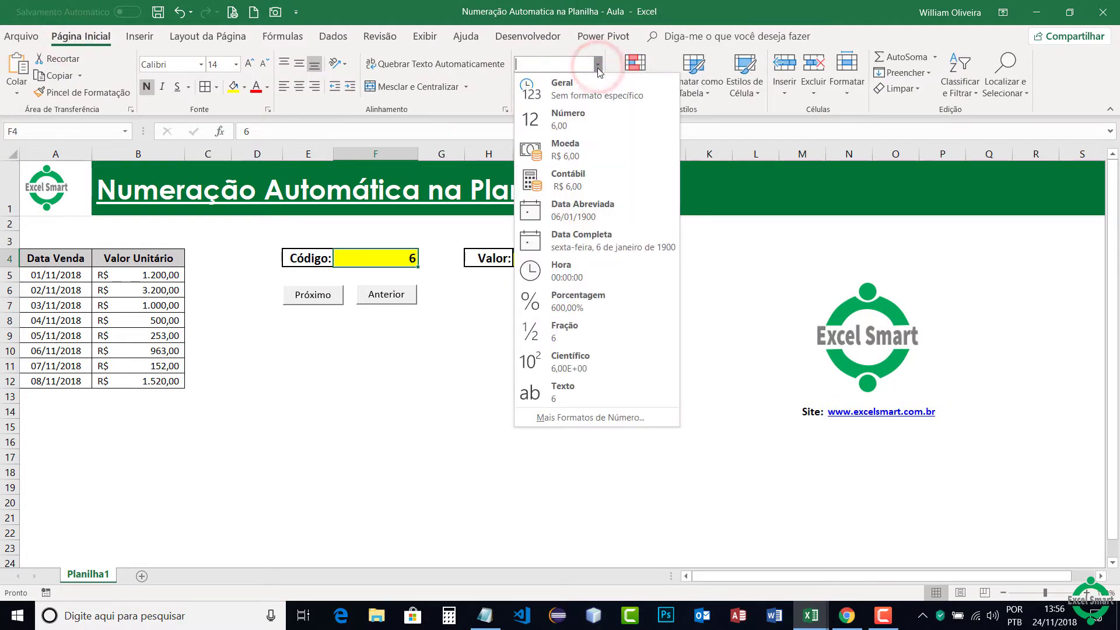
pyautogui.click(589, 210)
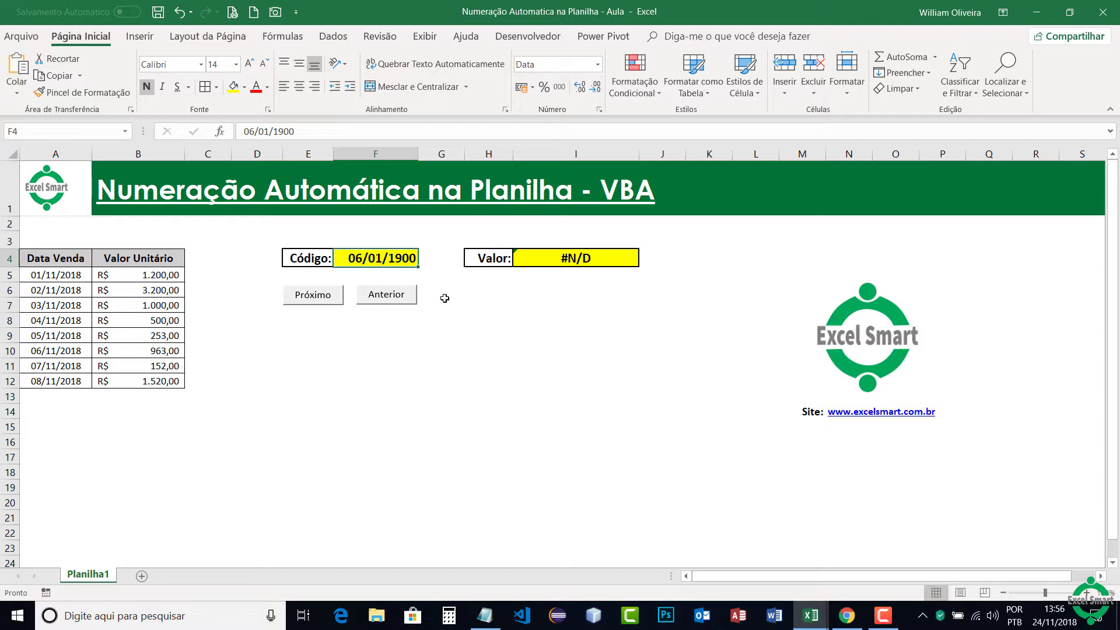
pyautogui.write('01/')
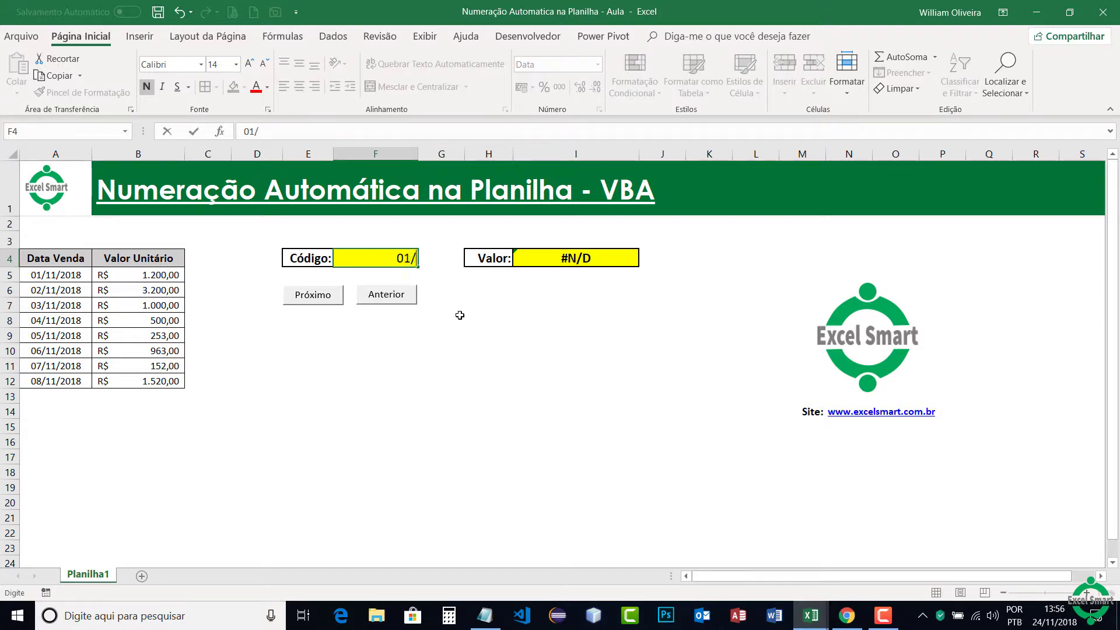
pyautogui.write('11')
pyautogui.write('/2018')
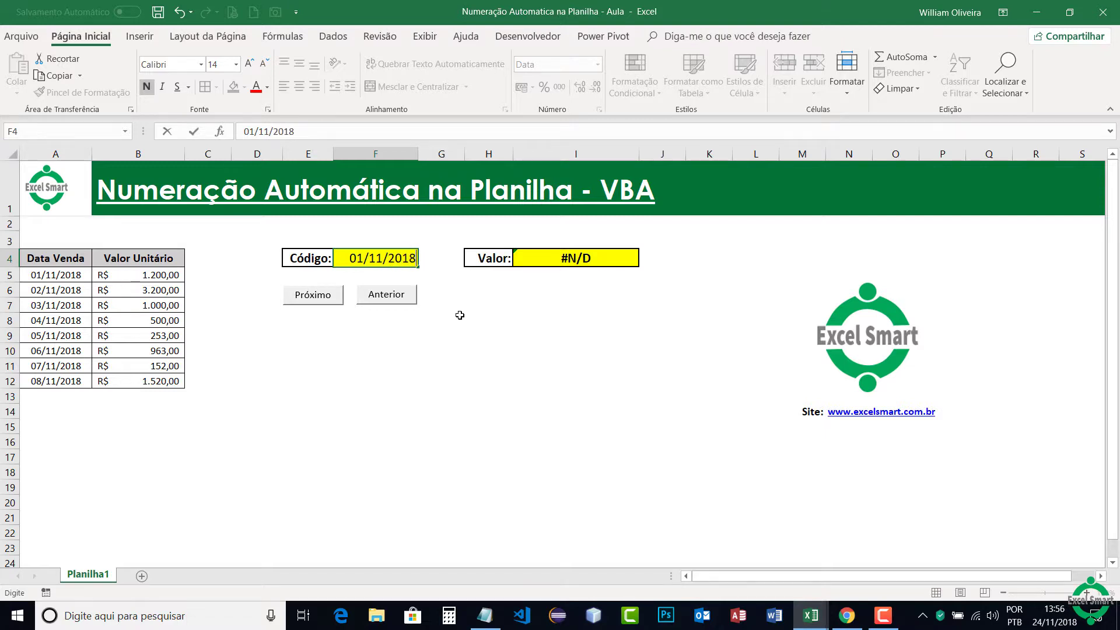
pyautogui.press('Return')
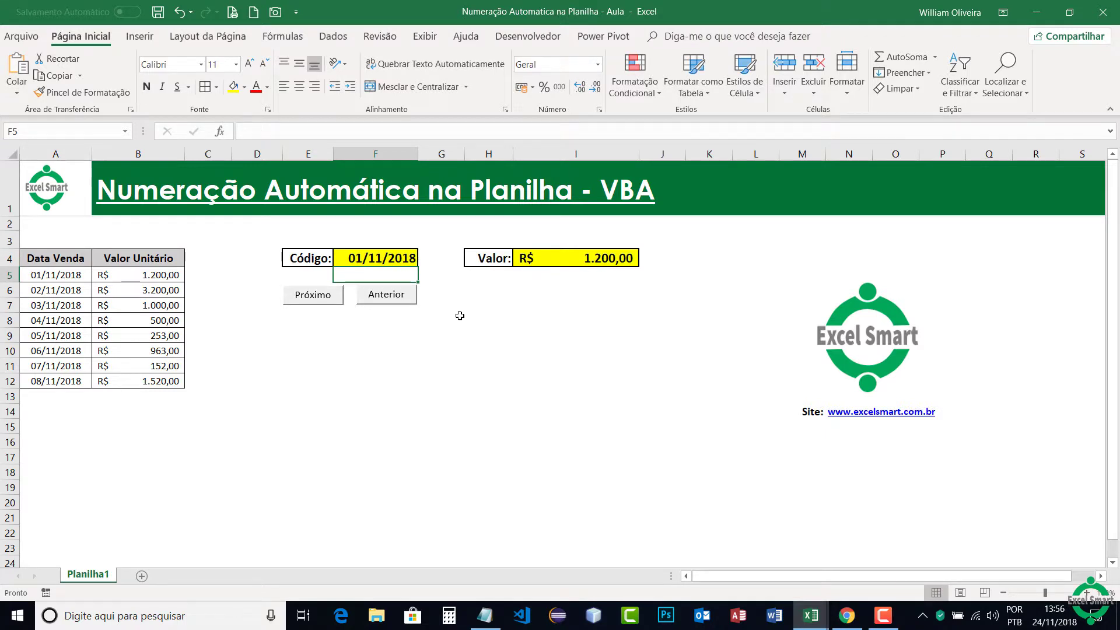
# - Check the table formats and Valor formula, then test Anterior and Próximo
pyautogui.click(172, 277)
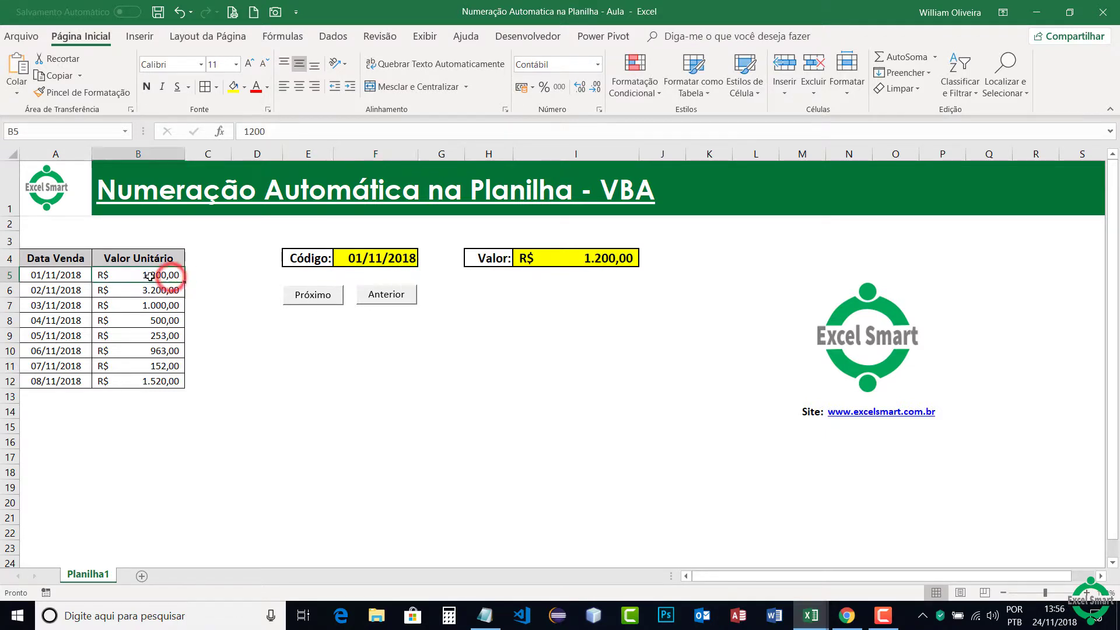
pyautogui.click(54, 276)
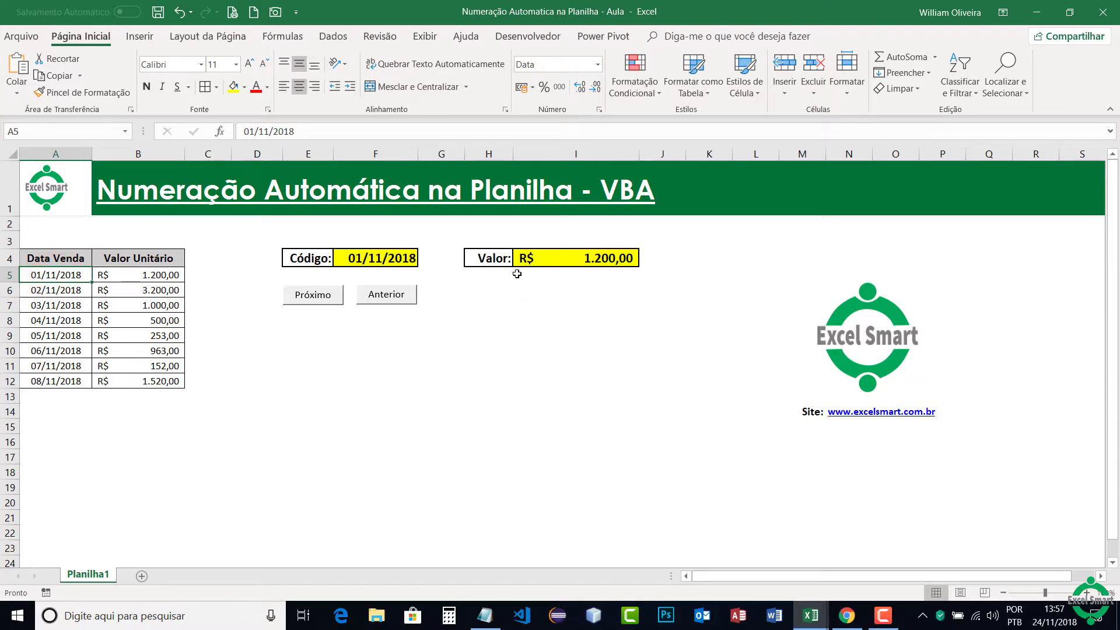
pyautogui.click(563, 259)
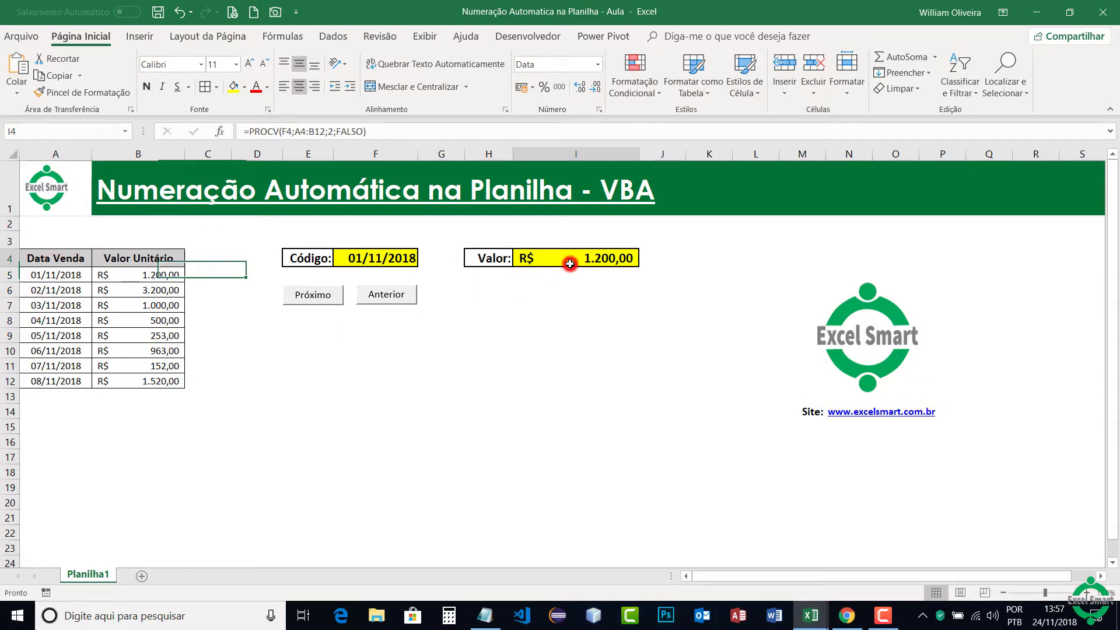
pyautogui.click(391, 298)
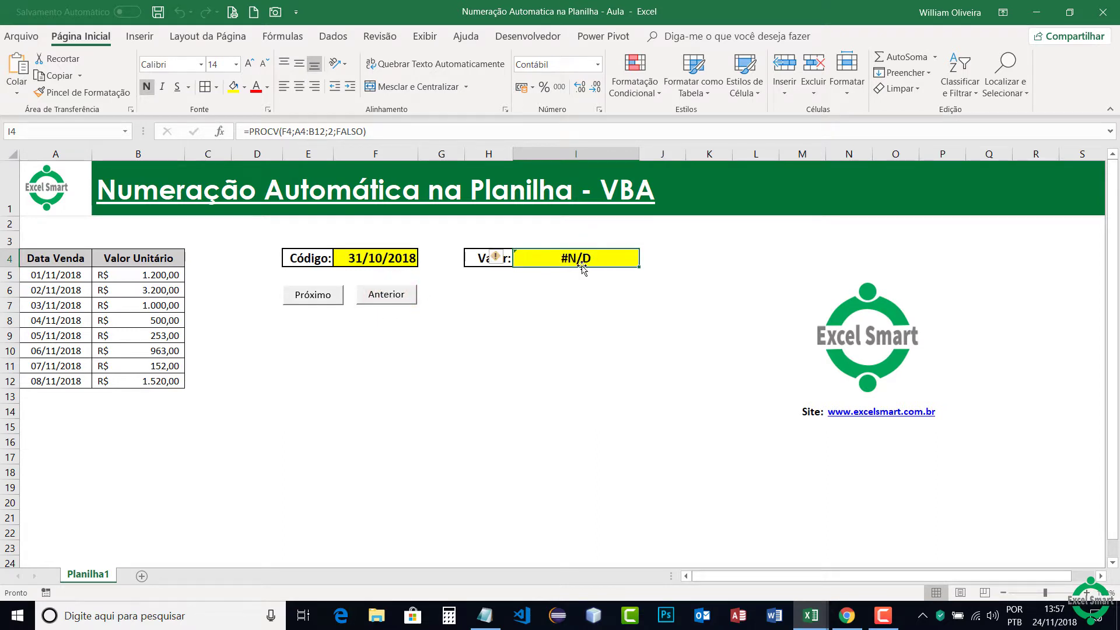
pyautogui.click(315, 300)
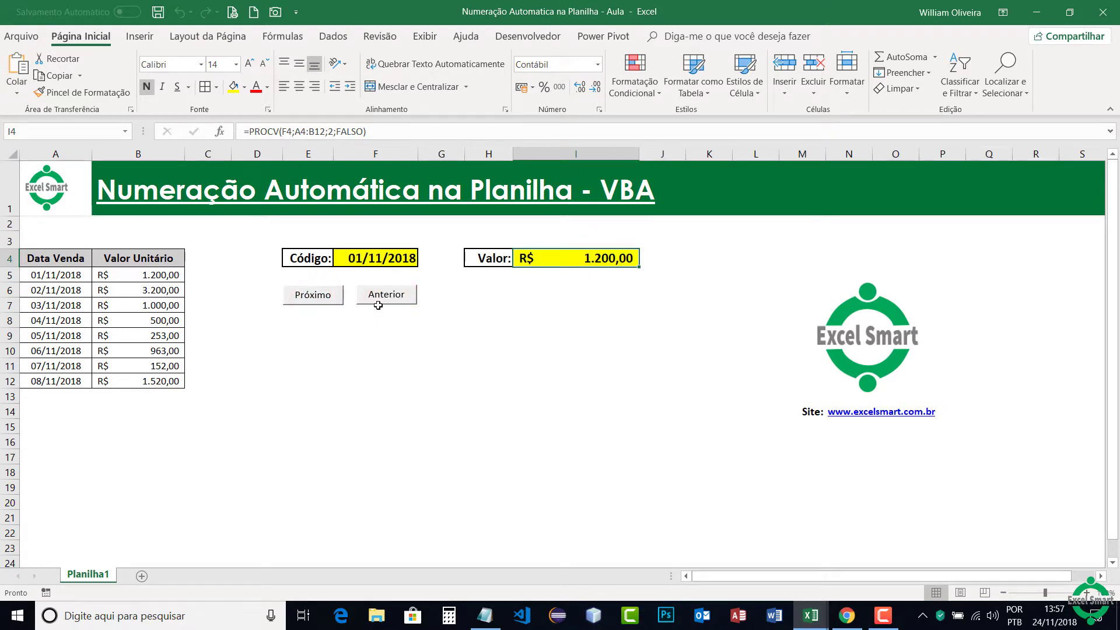
pyautogui.click(591, 308)
pyautogui.click(590, 258)
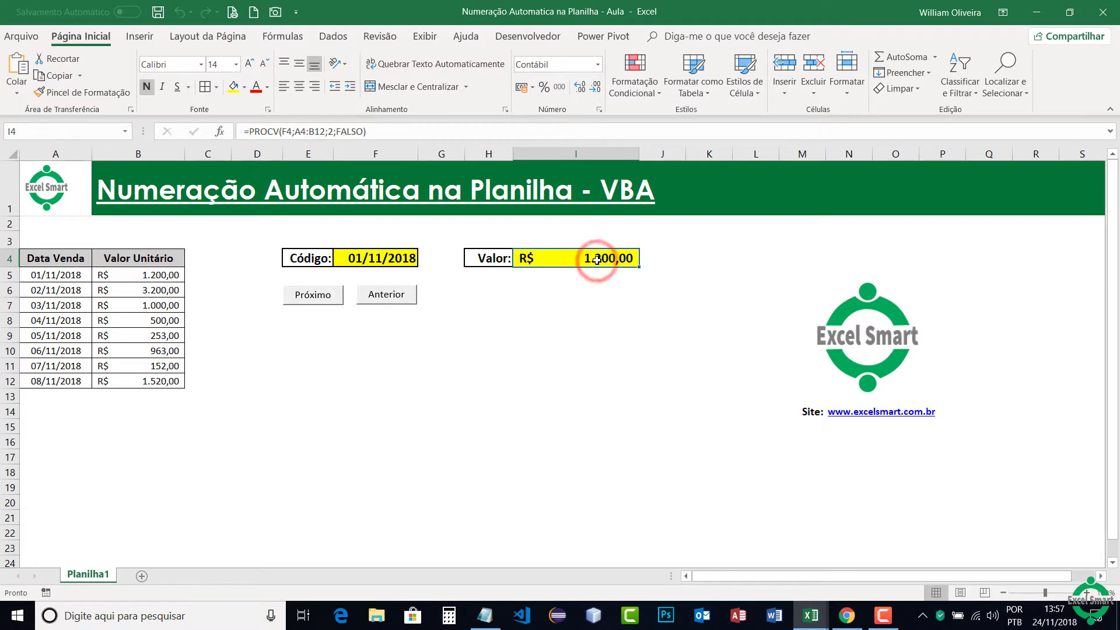
# - Wrap I4's lookup as =SEERRO(PROCV(F4;A4:B12;2;FALSO);"Não existe")
pyautogui.click(247, 132)
pyautogui.write('see')
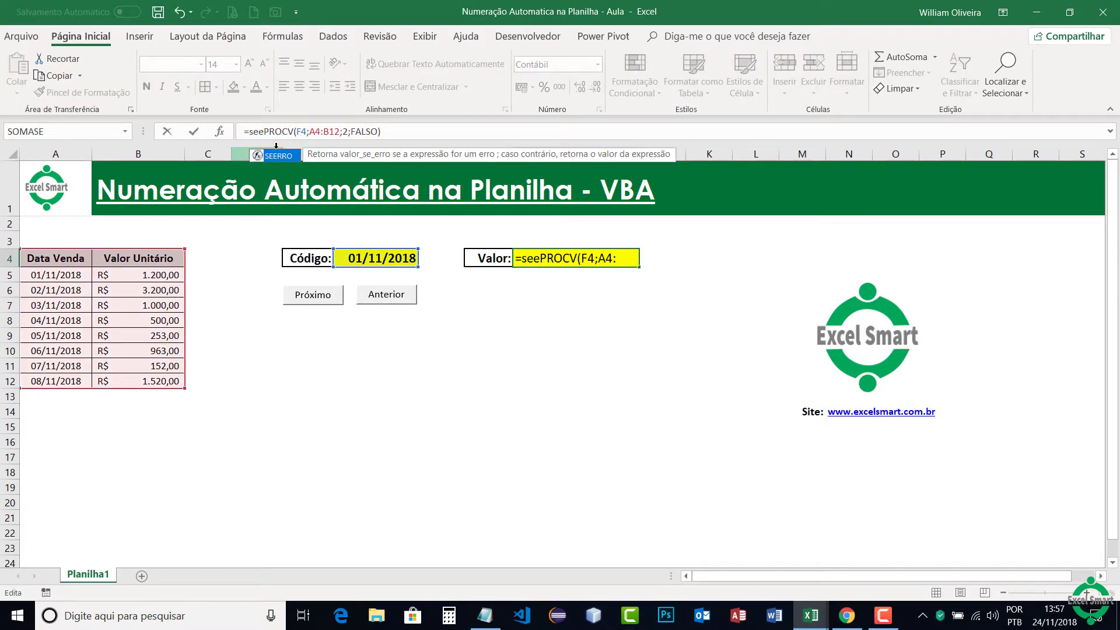
pyautogui.press('Tab')
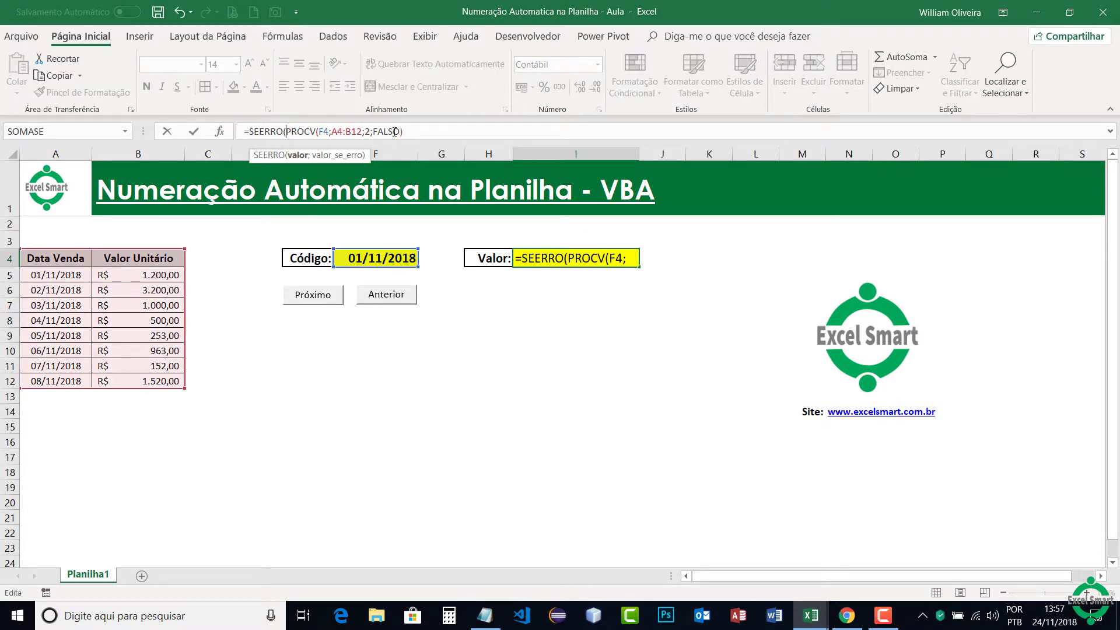
pyautogui.click(407, 130)
pyautogui.write(';"')
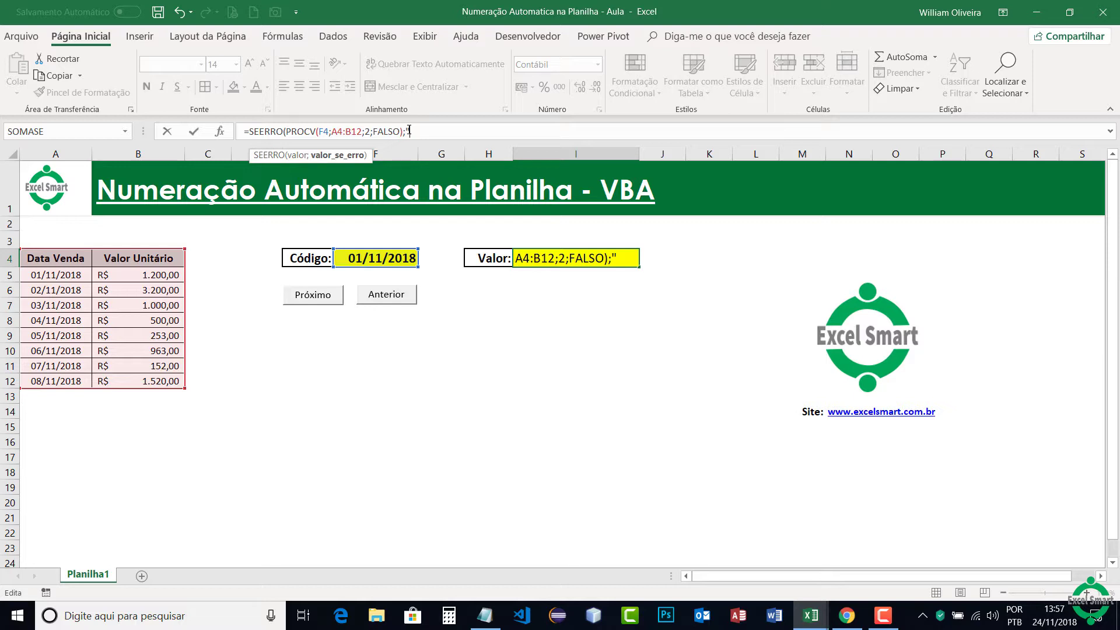
pyautogui.write('N')
pyautogui.write('ão existe"')
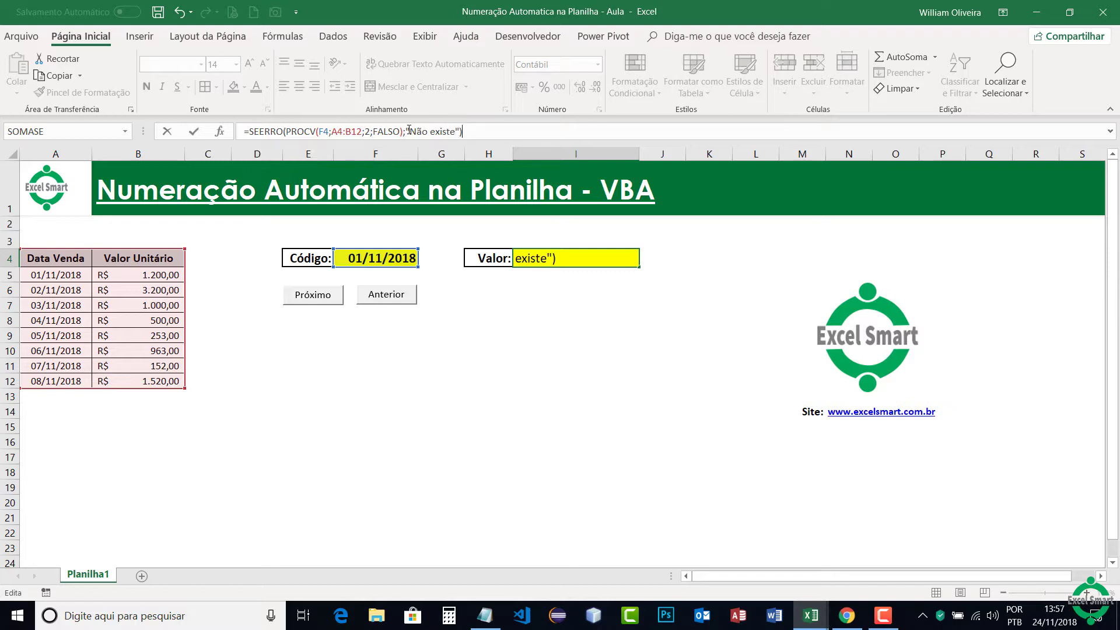
pyautogui.press('Return')
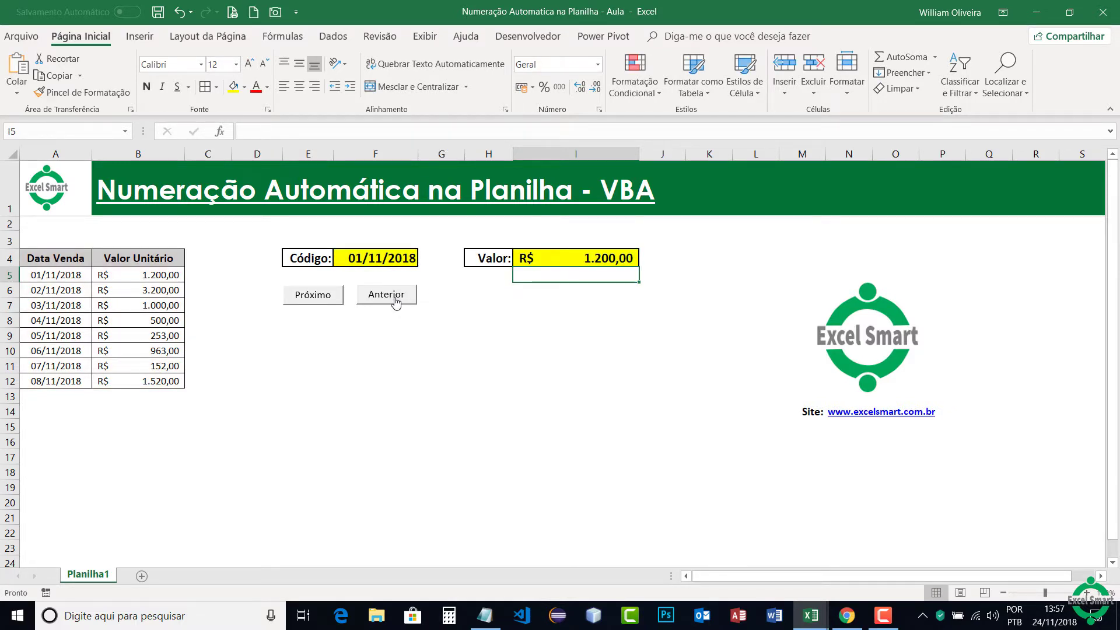
# - Step Código back, then forward past the last sale to check the Não existe message
pyautogui.click(392, 296)
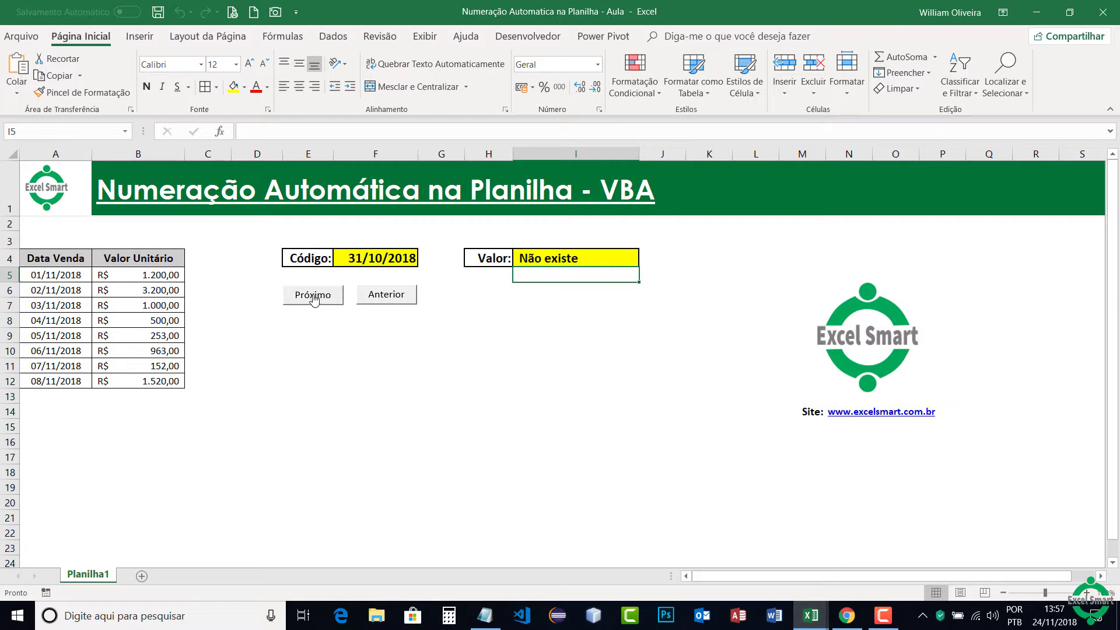
pyautogui.click(584, 258)
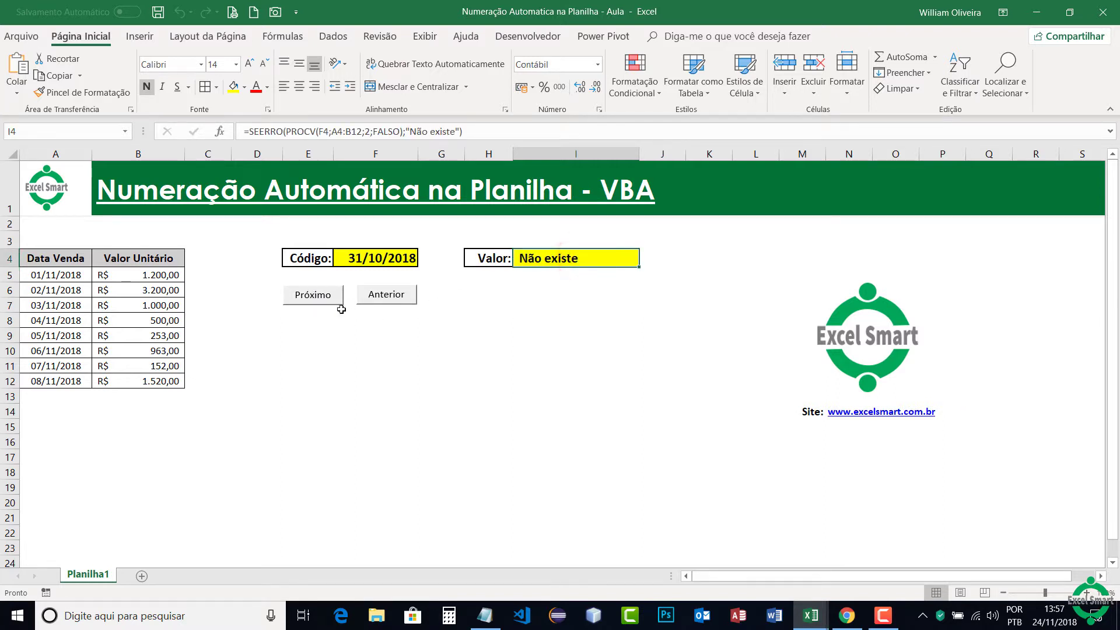
pyautogui.click(322, 301)
pyautogui.click(322, 301)
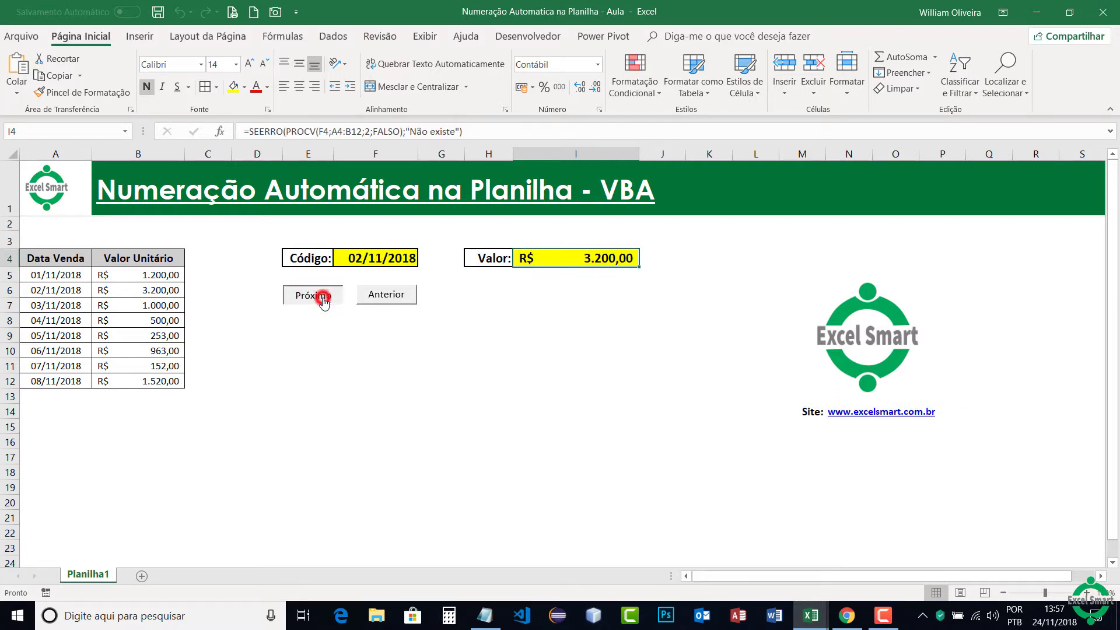
pyautogui.click(322, 301)
pyautogui.click(322, 301)
pyautogui.click(323, 301)
pyautogui.click(323, 301)
pyautogui.click(322, 301)
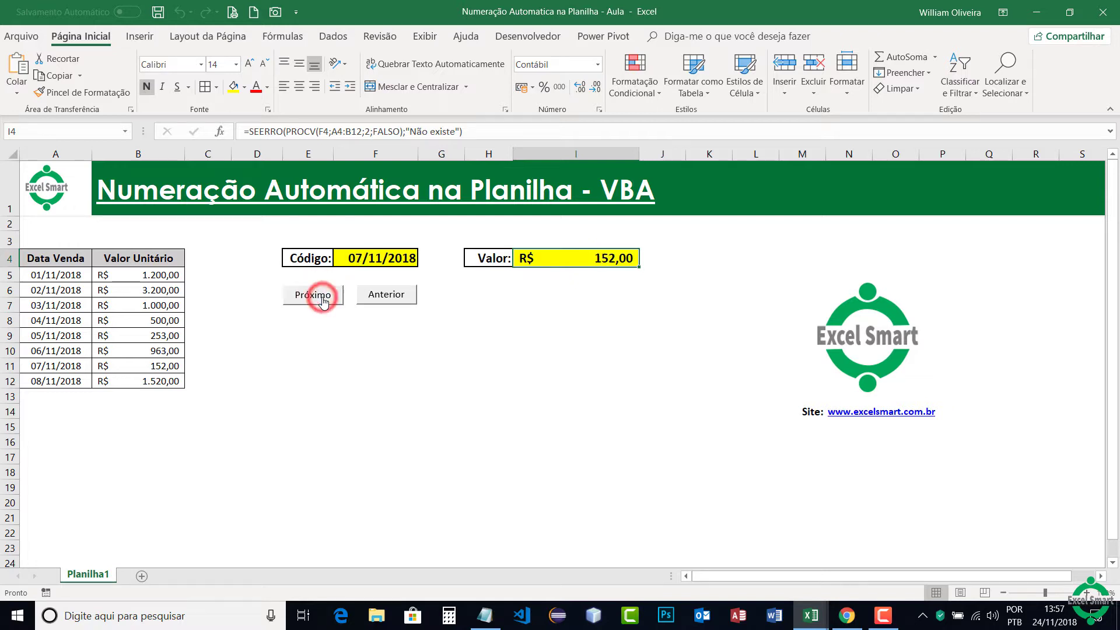
pyautogui.click(324, 301)
pyautogui.click(325, 303)
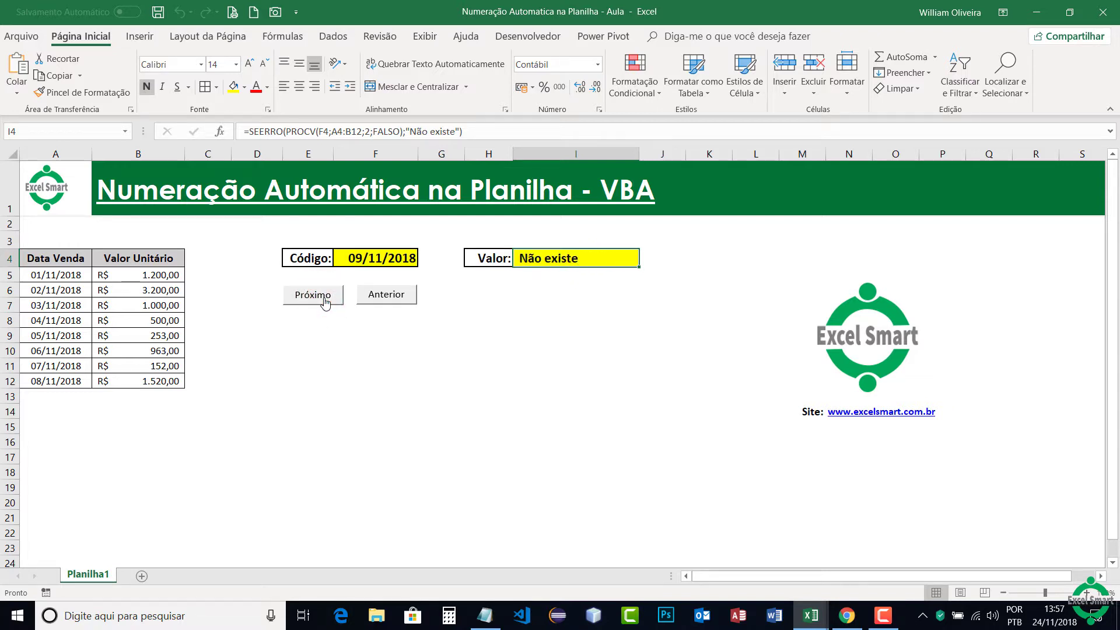
# - Step Código back to 02/11/2018, where Valor returns R$ 3.200,00
pyautogui.click(315, 295)
pyautogui.click(387, 297)
pyautogui.tripleClick(388, 298)
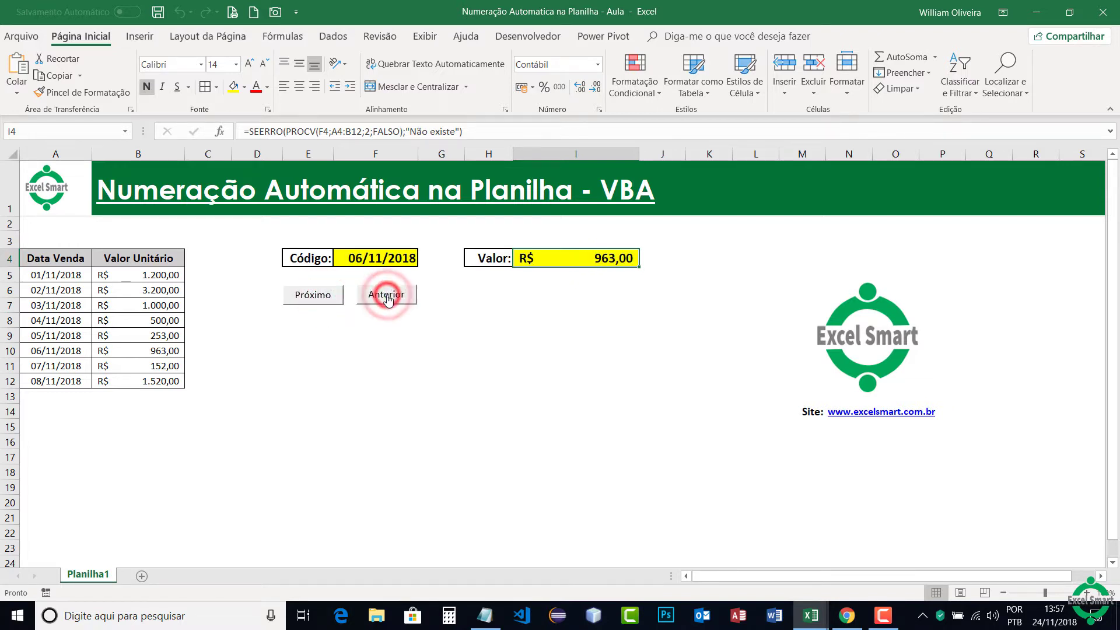
pyautogui.click(388, 298)
pyautogui.click(388, 298)
pyautogui.click(388, 298)
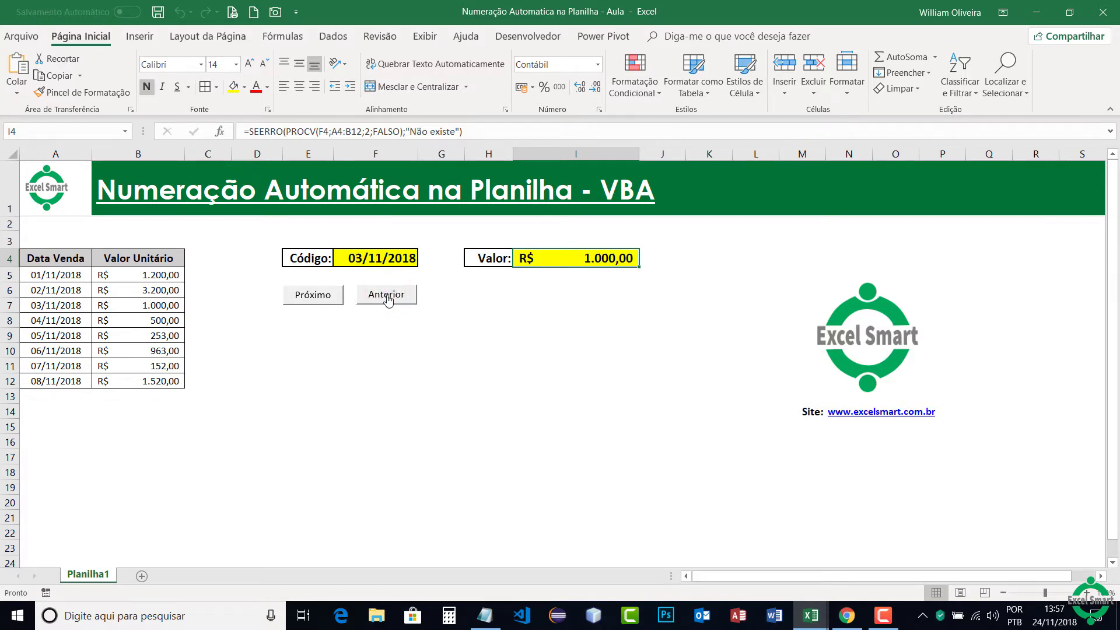
pyautogui.click(388, 298)
# - Add an É Igual a =$I$4 rule with light red fill to Valor Unitário B5:B12
pyautogui.moveTo(142, 278); pyautogui.dragTo(138, 382)
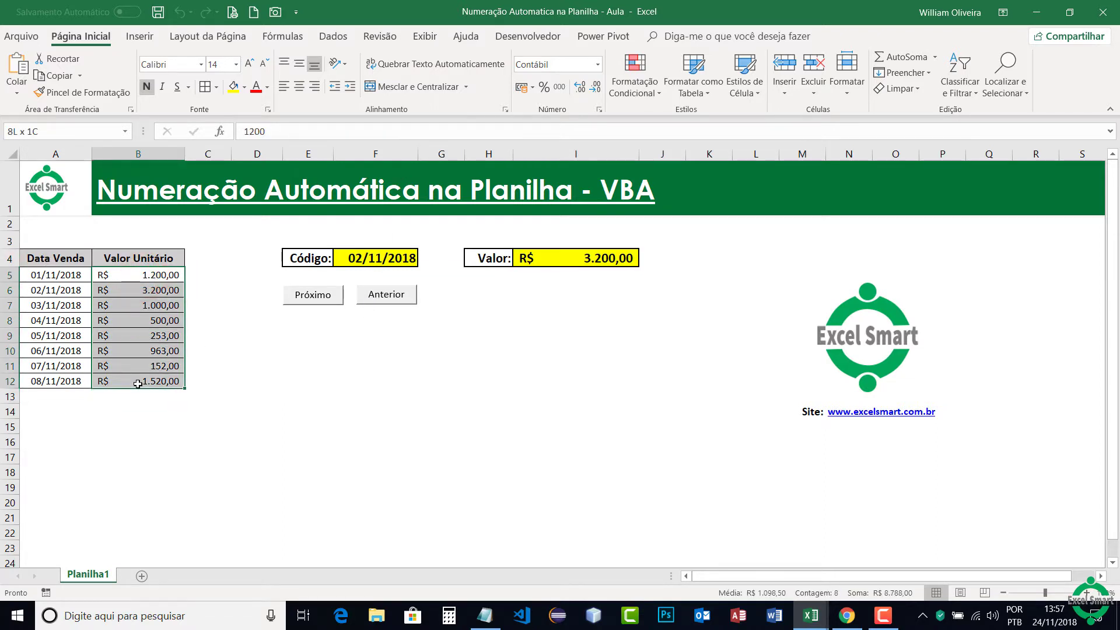
pyautogui.click(635, 78)
pyautogui.moveTo(693, 120)
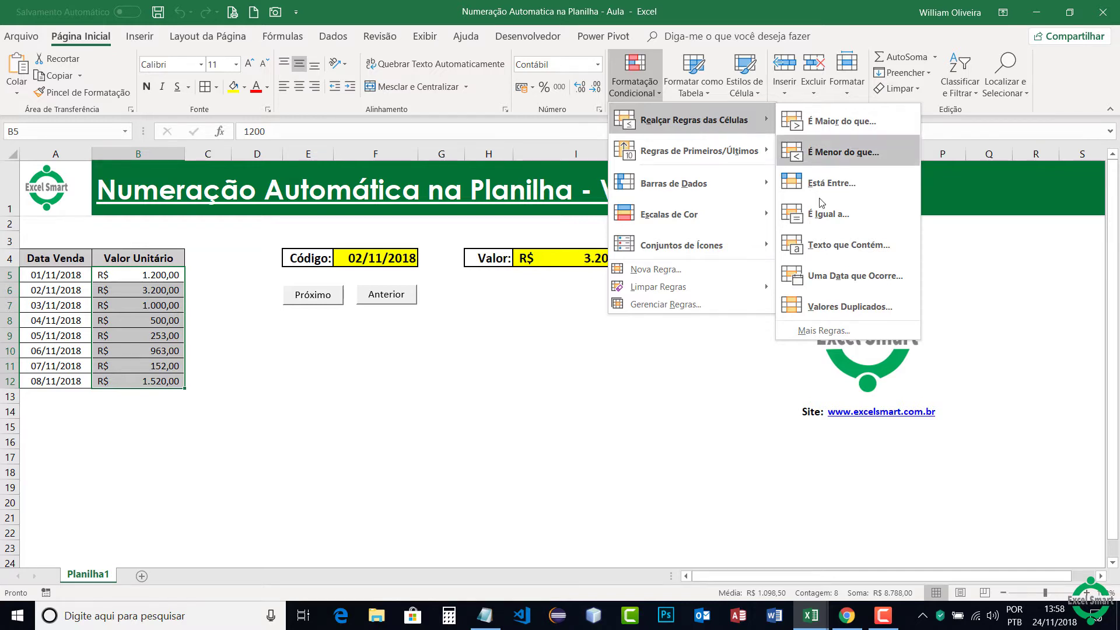
pyautogui.click(836, 217)
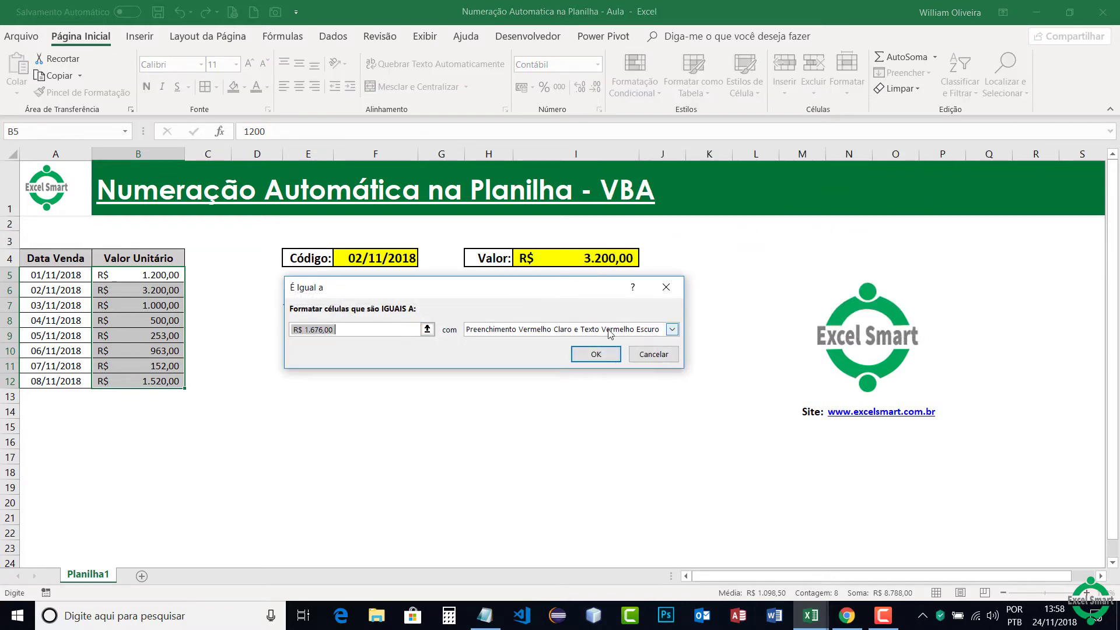
pyautogui.click(670, 330)
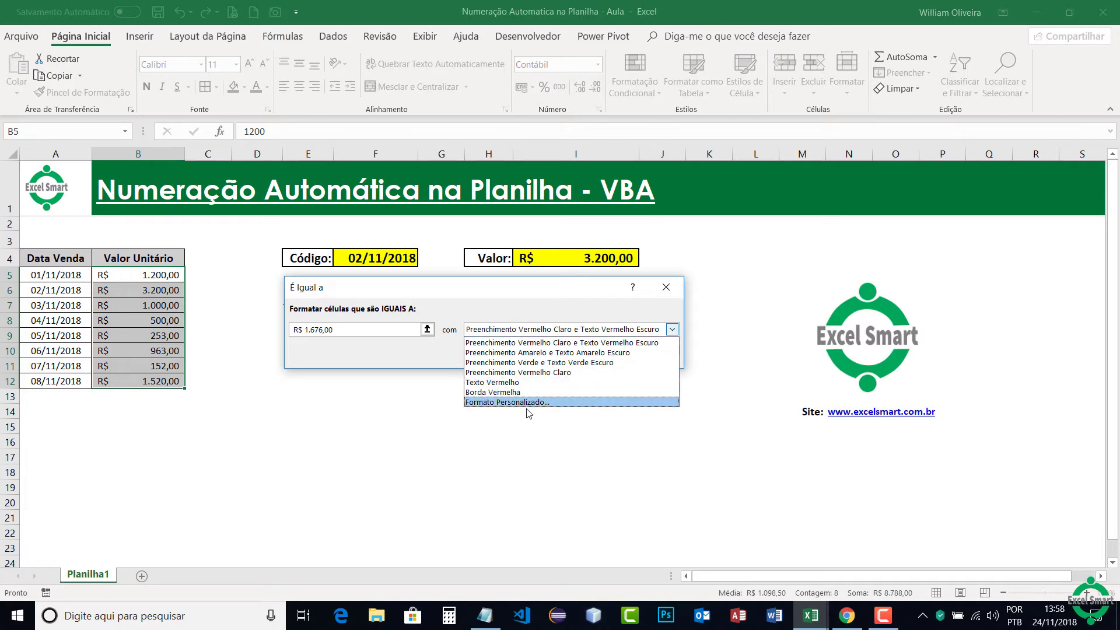
pyautogui.click(426, 331)
pyautogui.click(382, 330)
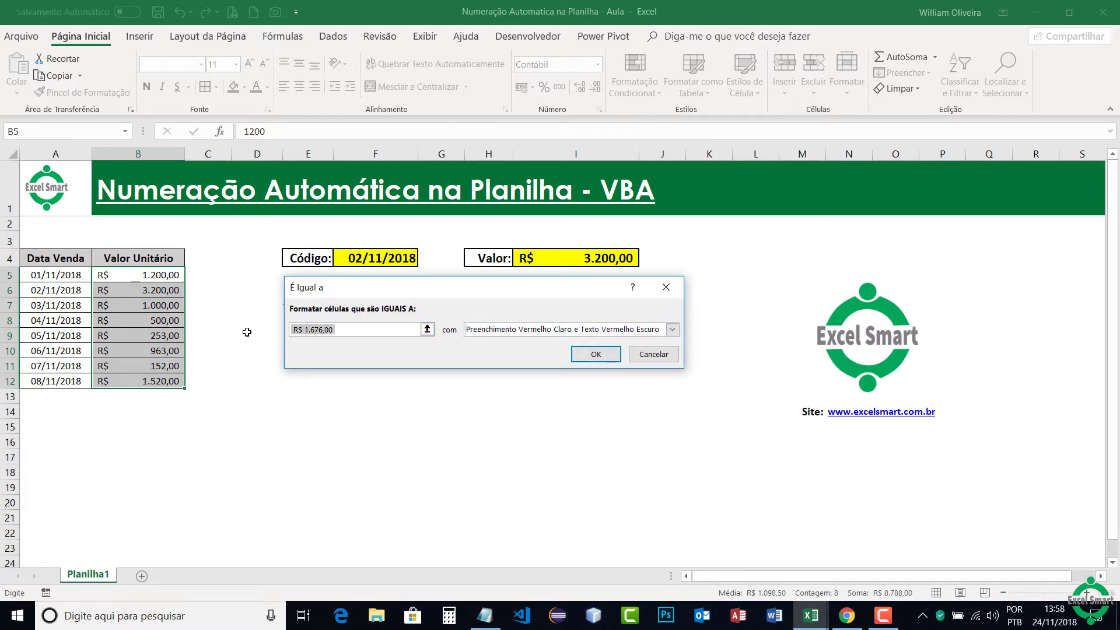
pyautogui.write('=')
pyautogui.click(553, 259)
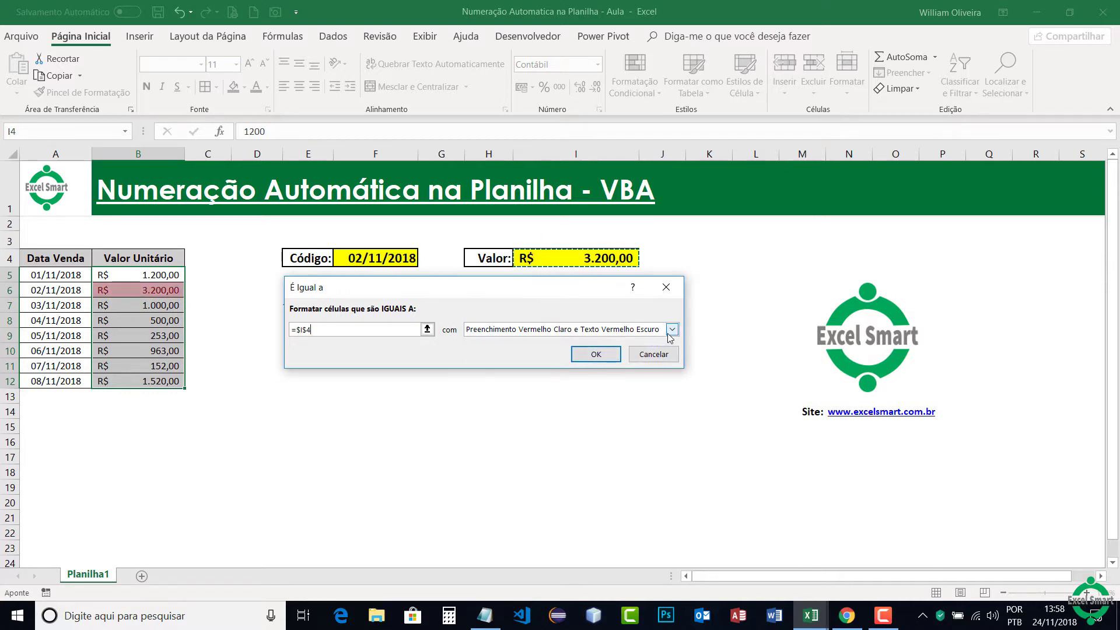
pyautogui.click(596, 357)
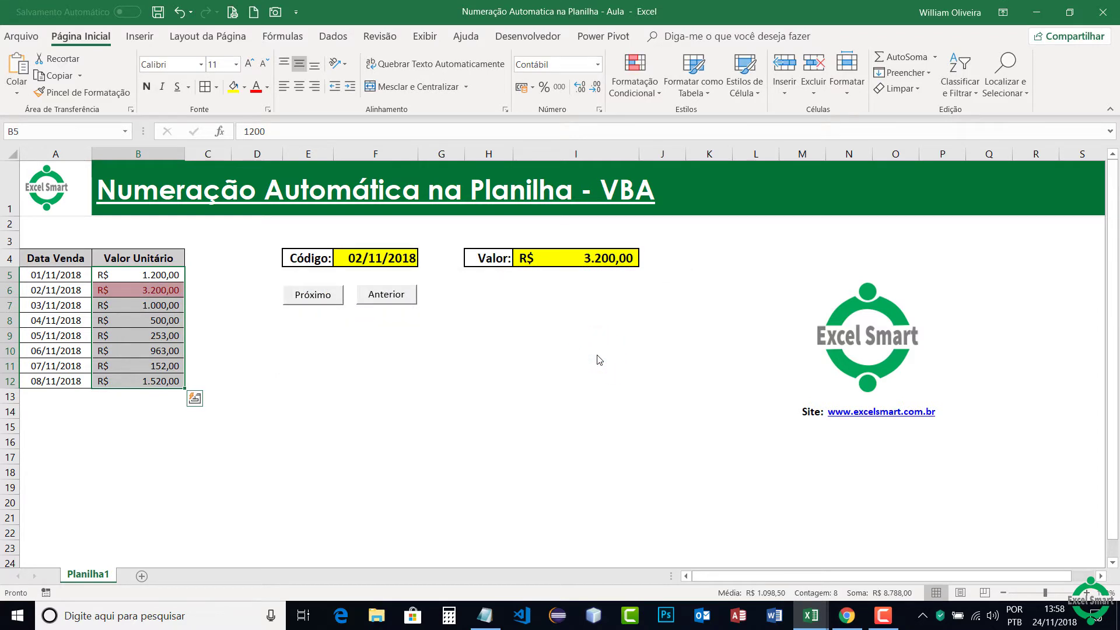
pyautogui.click(449, 322)
# - Step Código back and forth, ending on 31/10/2018 so Valor shows Não existe
pyautogui.click(383, 297)
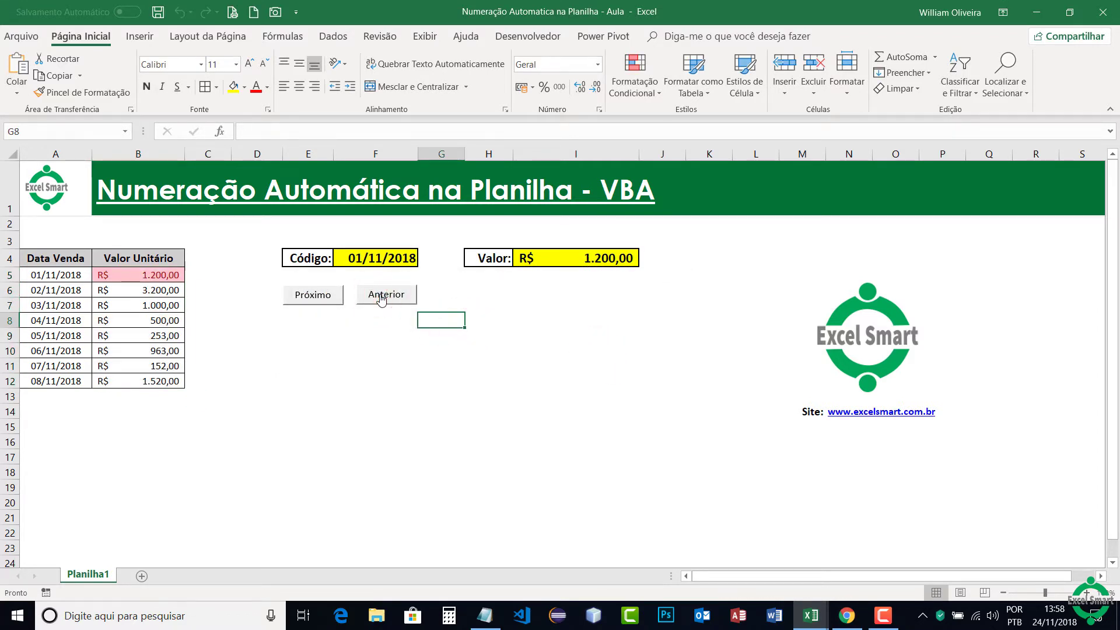
pyautogui.click(382, 297)
pyautogui.click(324, 296)
pyautogui.click(325, 296)
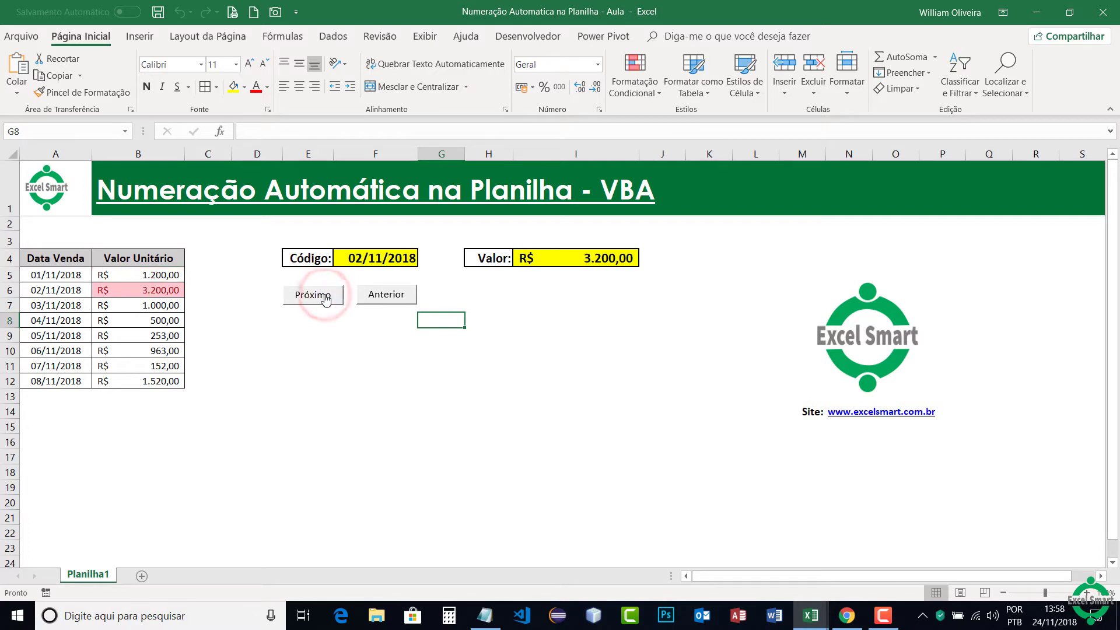
pyautogui.click(325, 296)
pyautogui.click(325, 296)
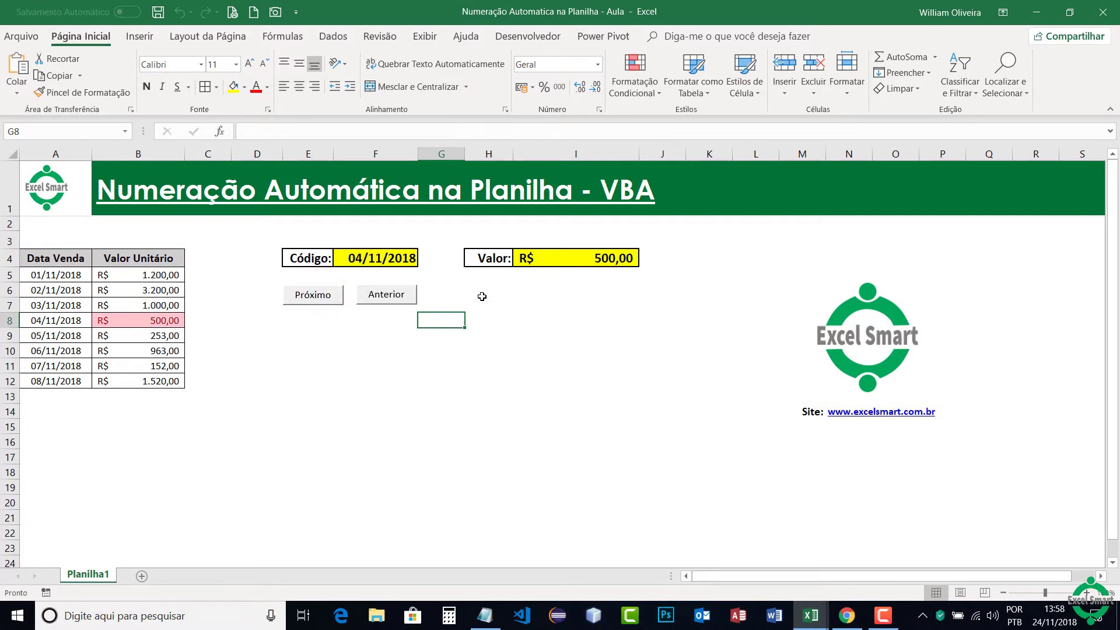
pyautogui.click(396, 295)
pyautogui.click(395, 295)
pyautogui.click(396, 297)
pyautogui.click(397, 297)
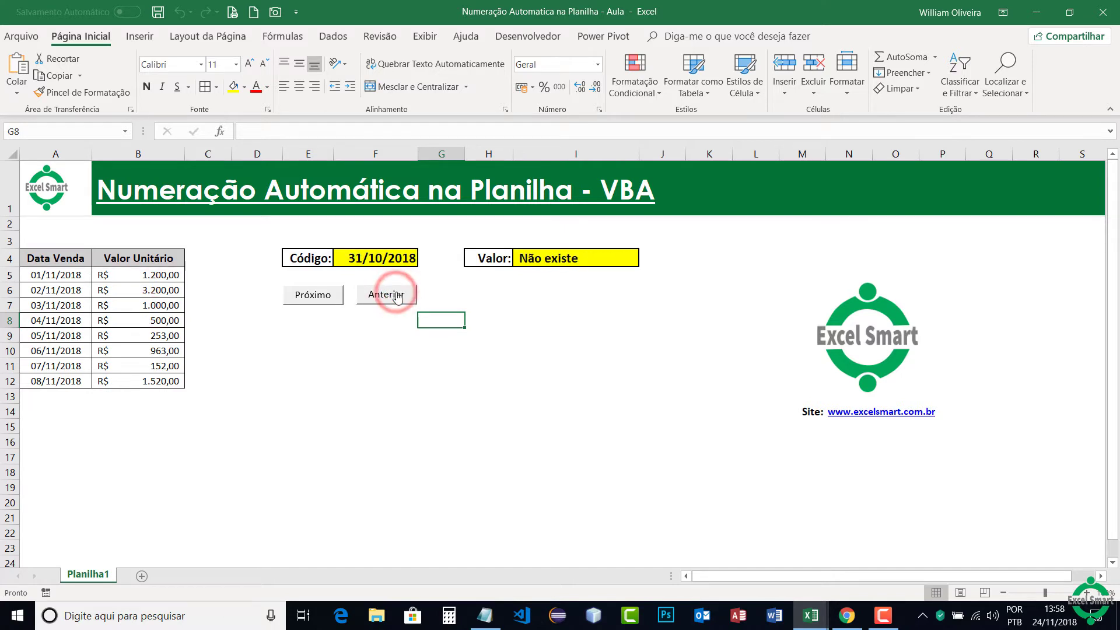
# - Copy the "Não existe" text from I4's formula, leaving the formula unchanged
pyautogui.click(586, 260)
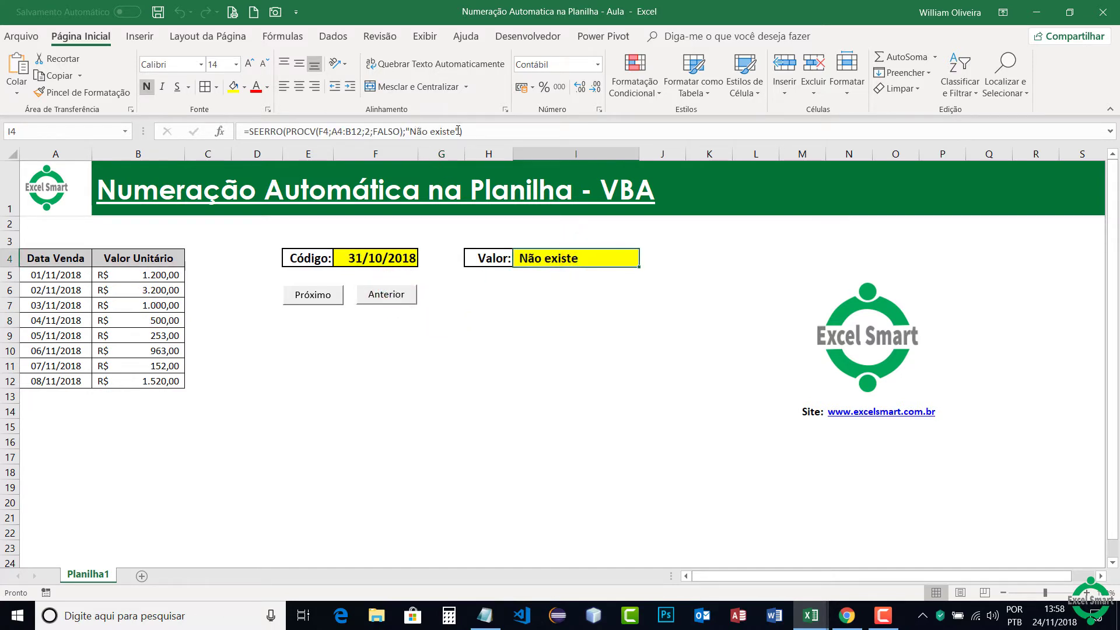
pyautogui.moveTo(458, 132); pyautogui.dragTo(411, 131)
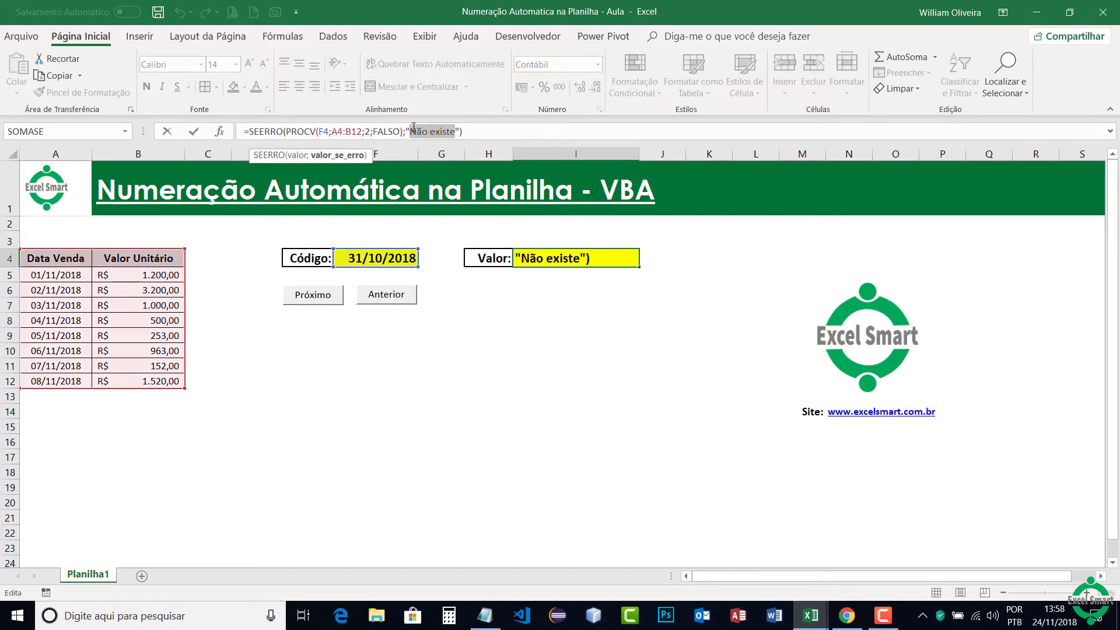
pyautogui.hotkey('ctrl', 'c')
pyautogui.press('Return')
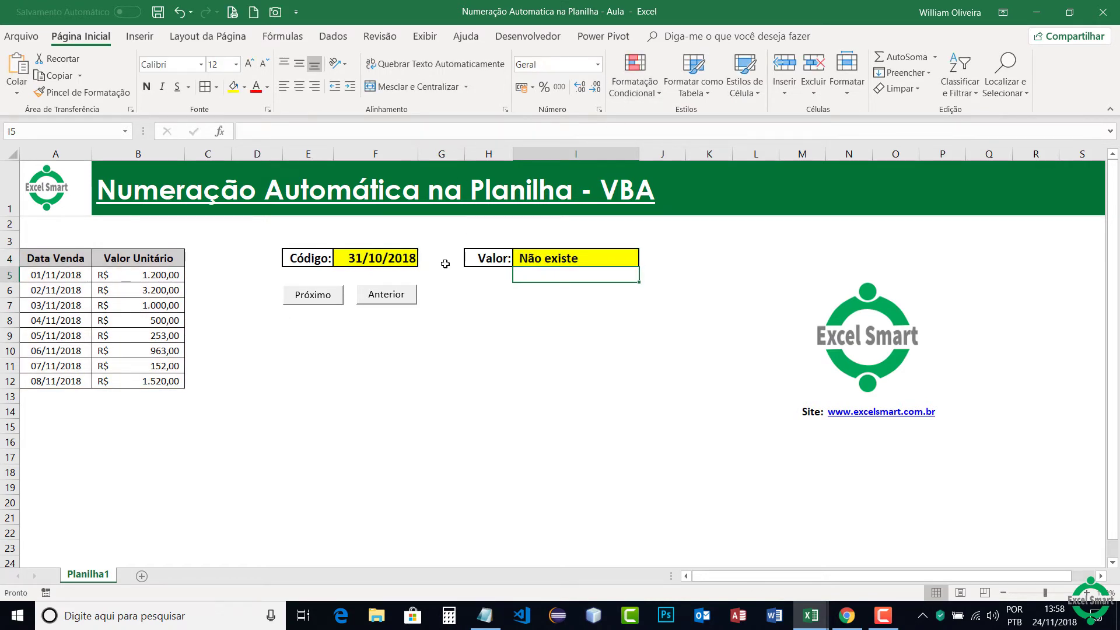
pyautogui.click(544, 258)
pyautogui.click(640, 92)
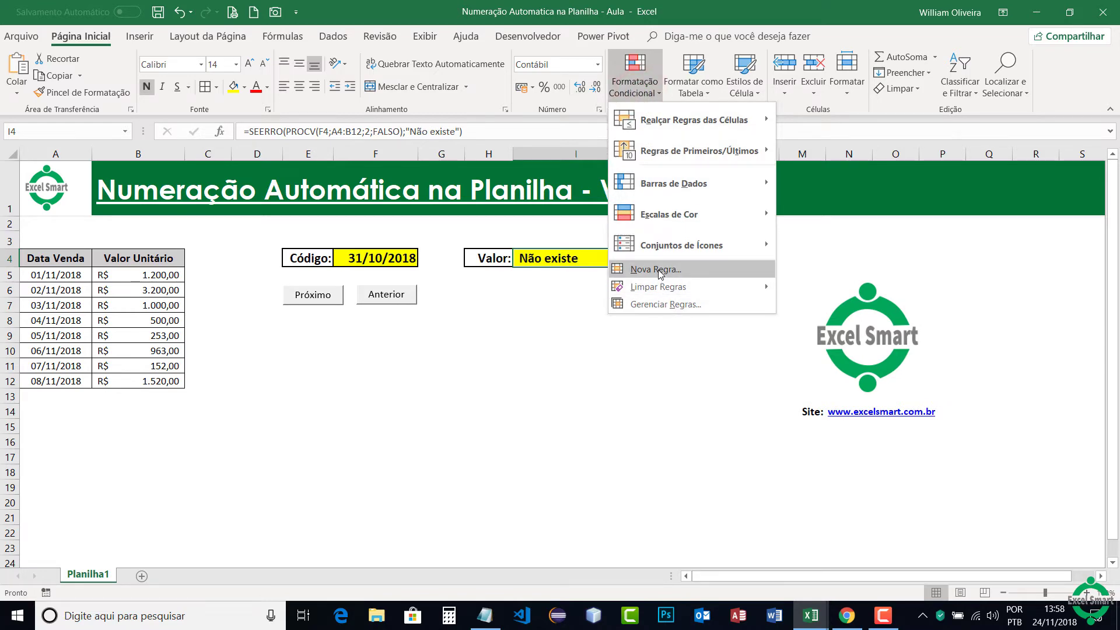
# - Create a new rule formatting cells whose specific text contains "Não existe"
pyautogui.click(658, 270)
pyautogui.click(375, 242)
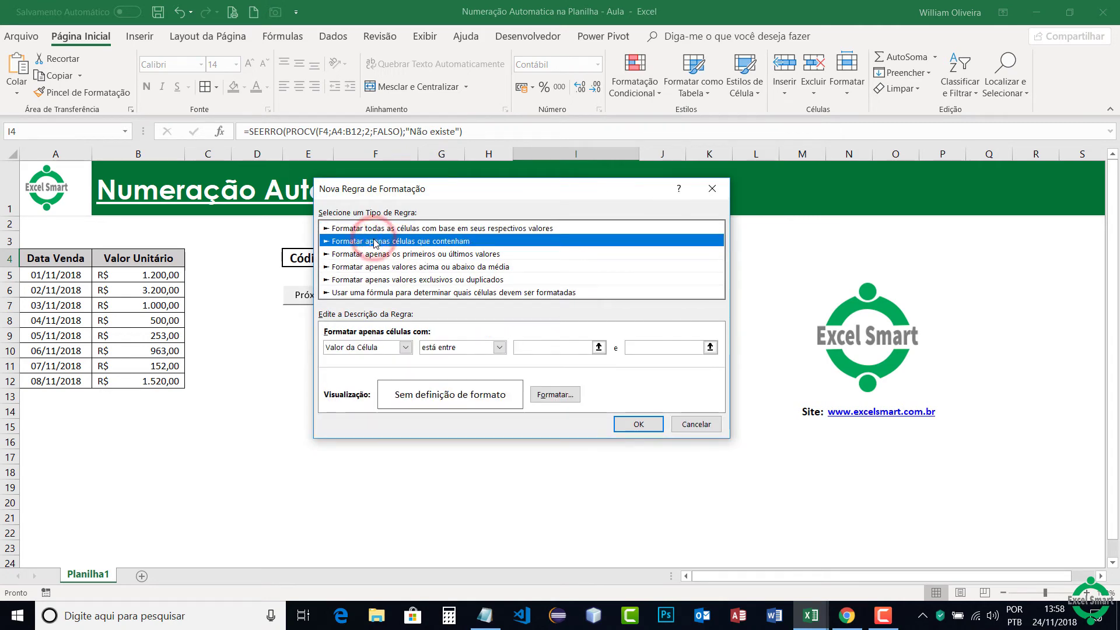
pyautogui.click(405, 348)
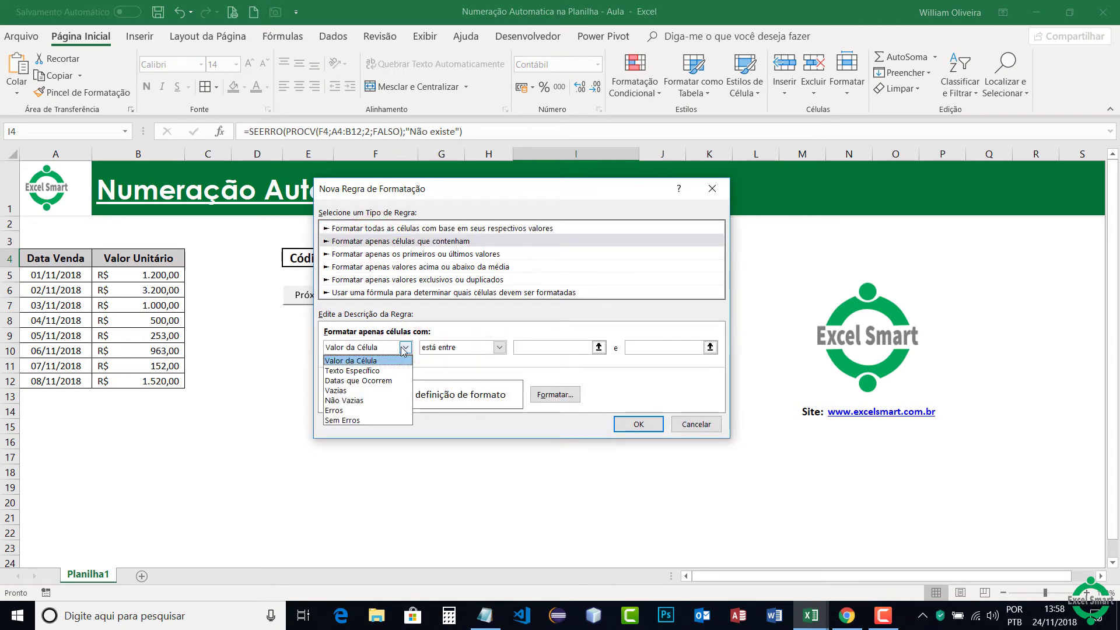
pyautogui.click(352, 370)
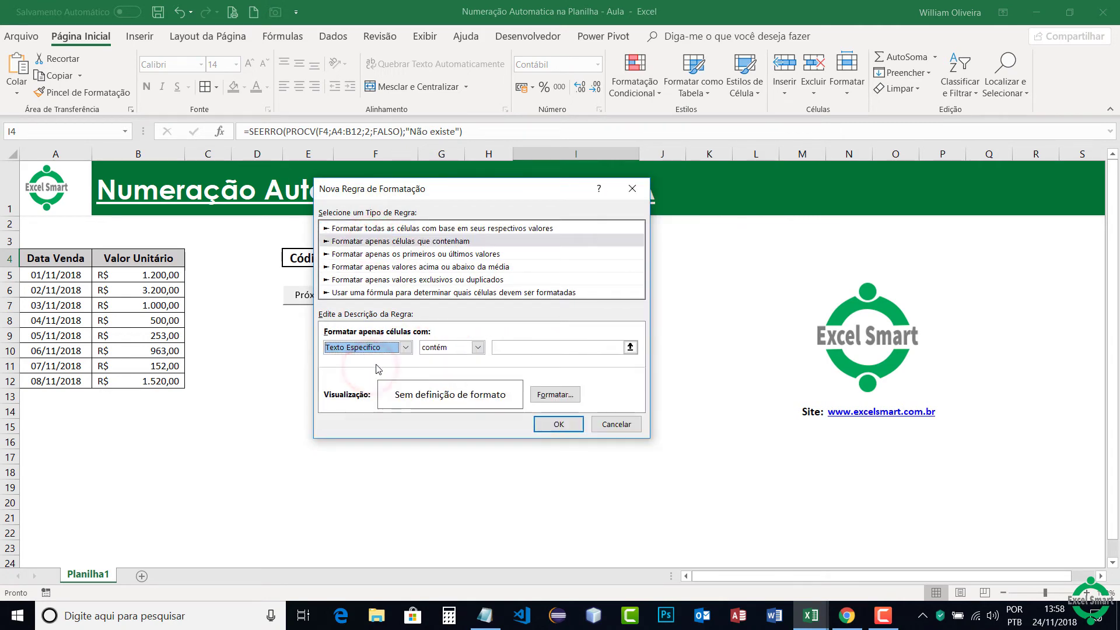
pyautogui.click(502, 347)
pyautogui.write('Não existe')
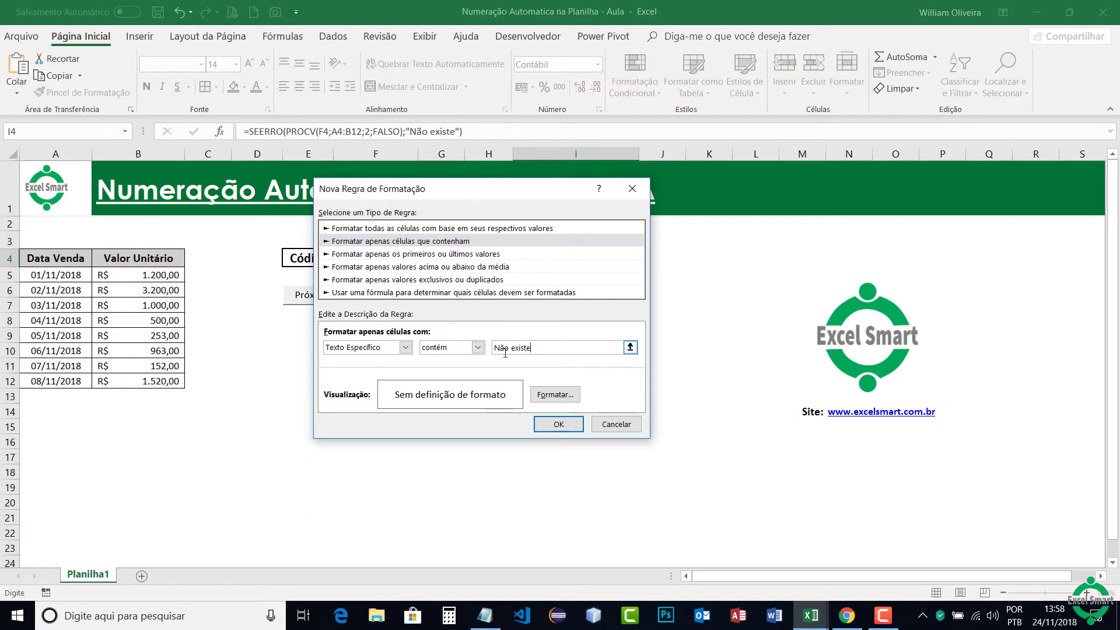
# - Give matching cells bold white text on a red fill and save the rule
pyautogui.click(555, 395)
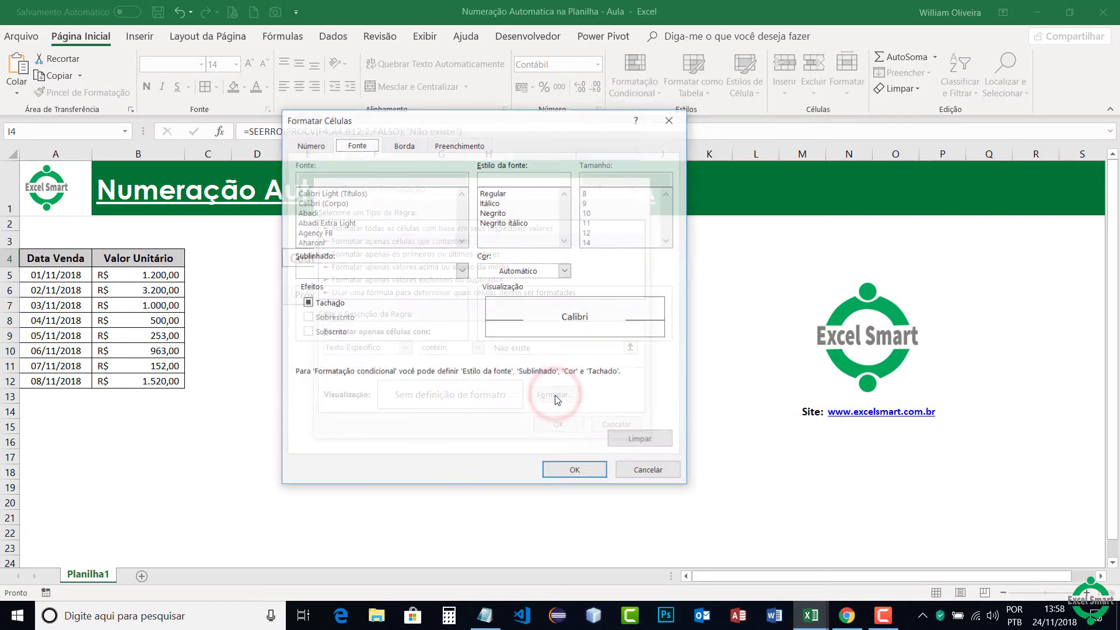
pyautogui.click(495, 212)
pyautogui.click(565, 271)
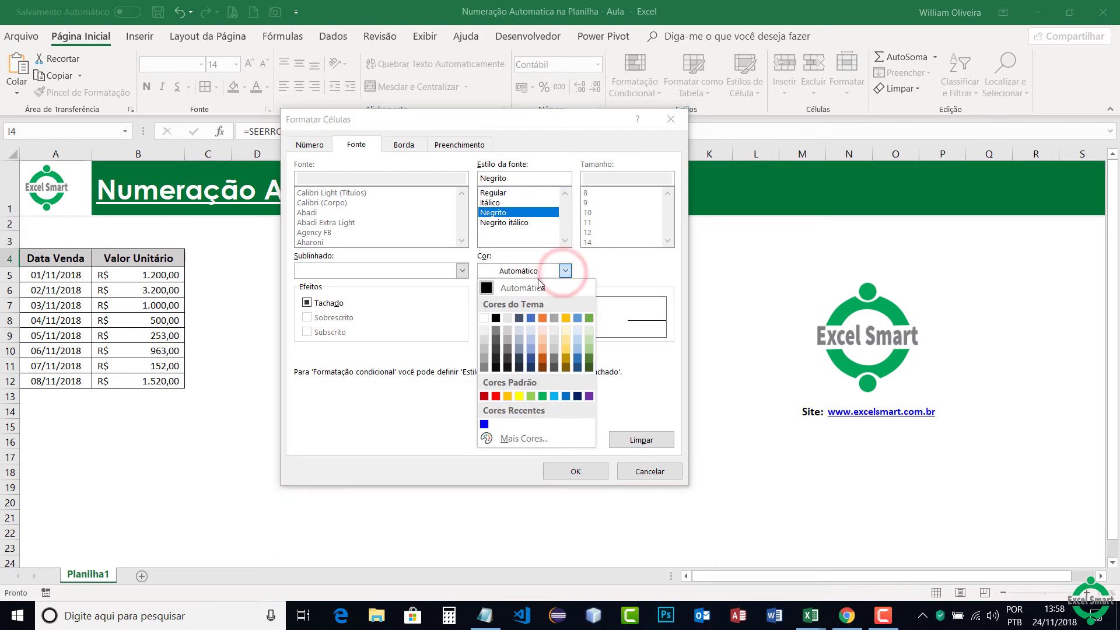
pyautogui.click(485, 319)
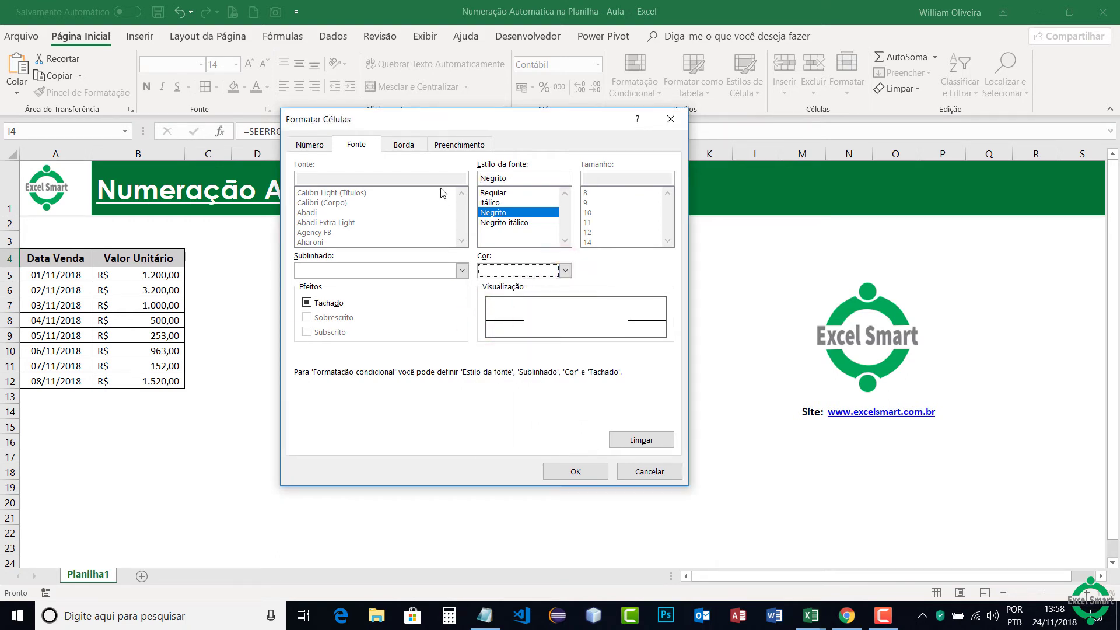
pyautogui.click(448, 144)
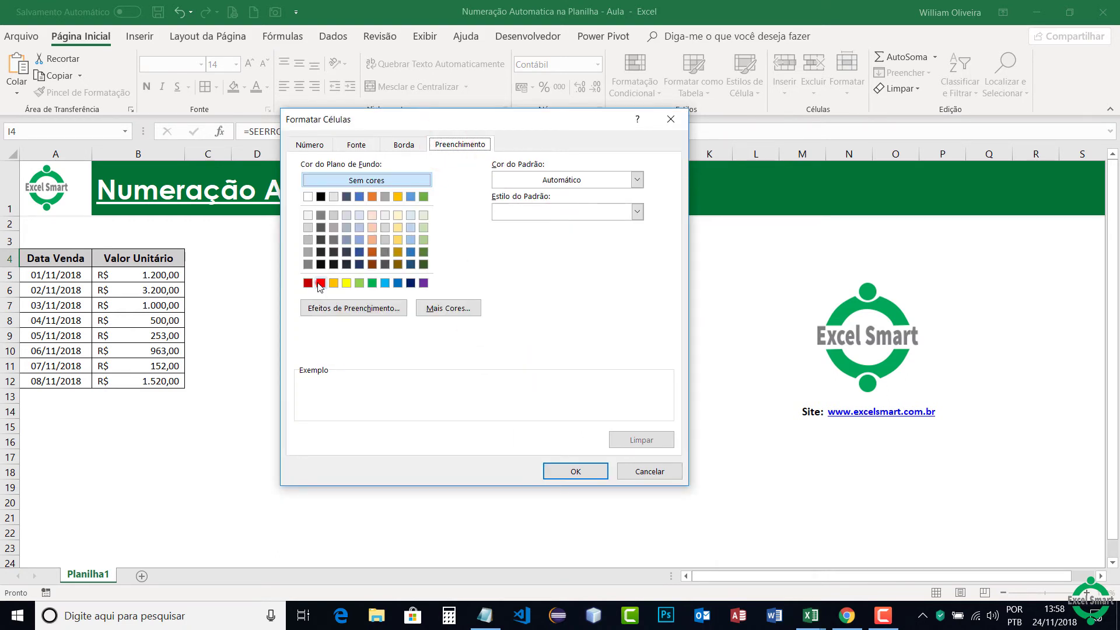
pyautogui.click(320, 284)
pyautogui.click(576, 472)
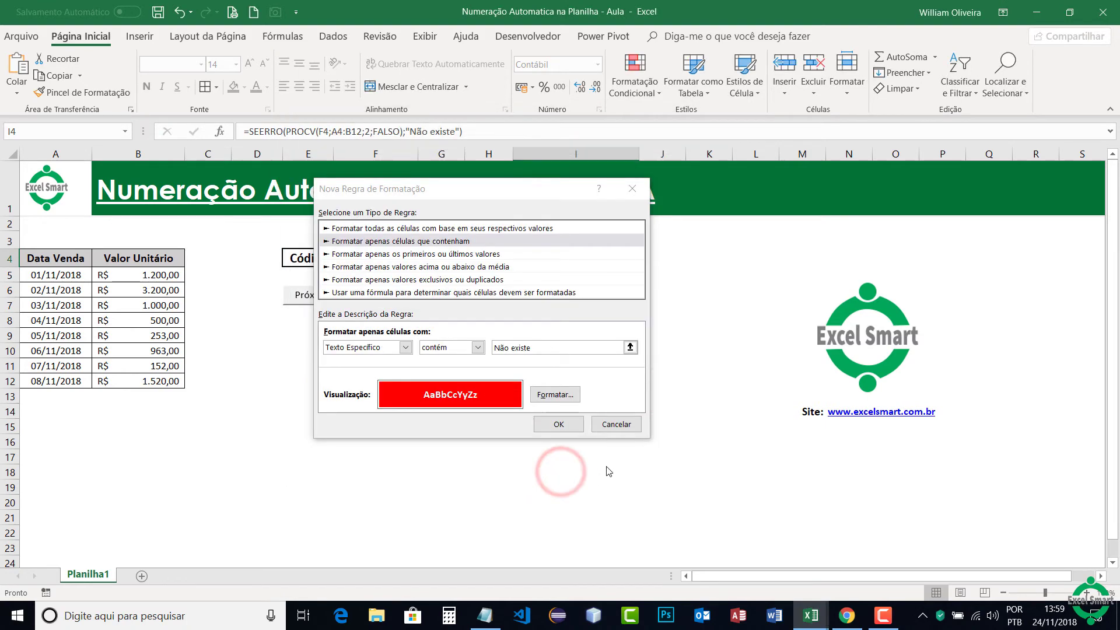
pyautogui.click(572, 430)
pyautogui.click(610, 324)
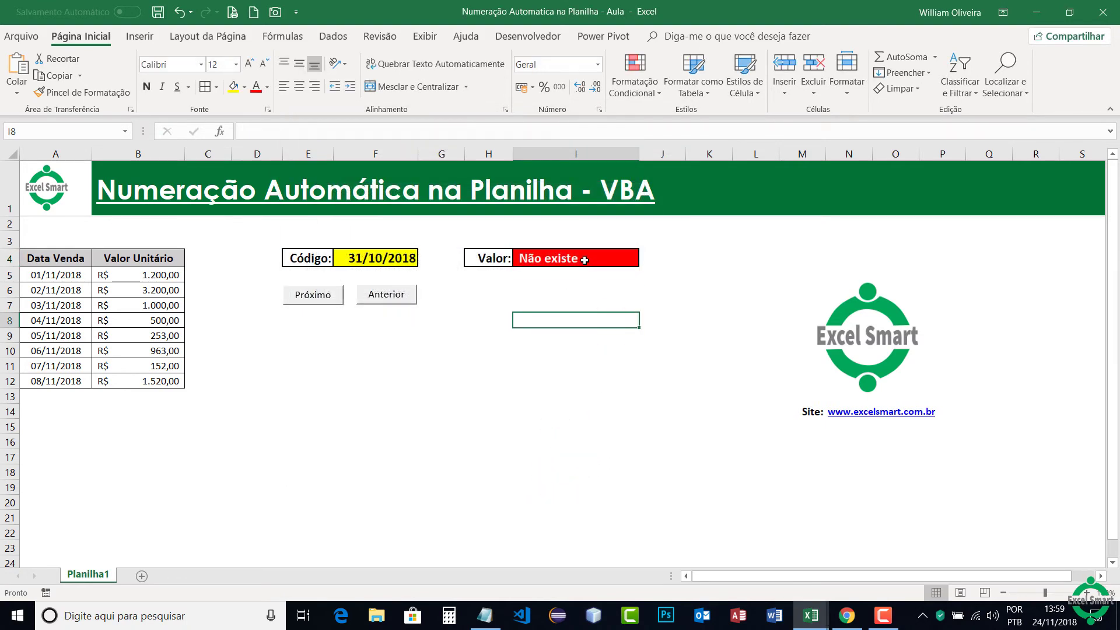
# - Step Código to 05/11/2018 and back to 04/11/2018, then open the VBA editor
pyautogui.click(584, 260)
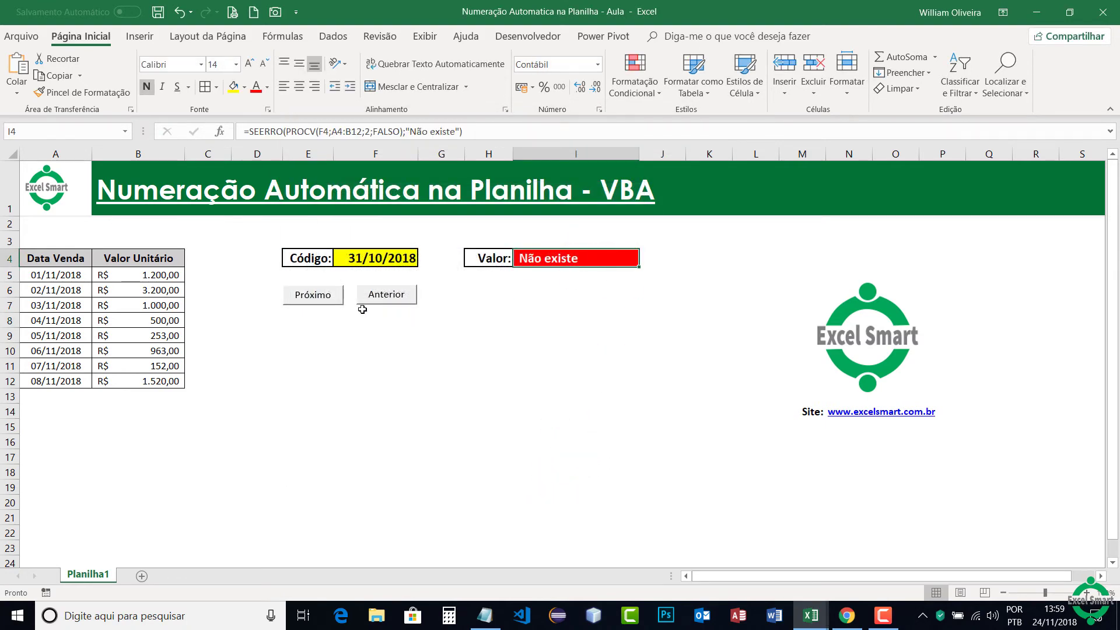
pyautogui.click(333, 304)
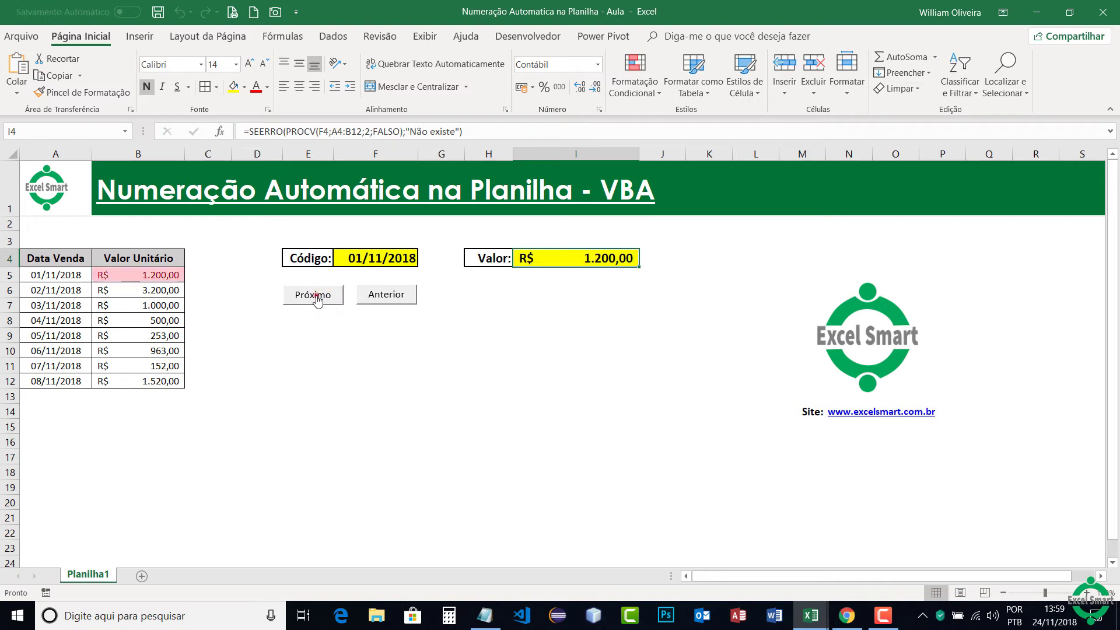
pyautogui.click(316, 300)
pyautogui.click(315, 300)
pyautogui.click(316, 300)
pyautogui.click(315, 300)
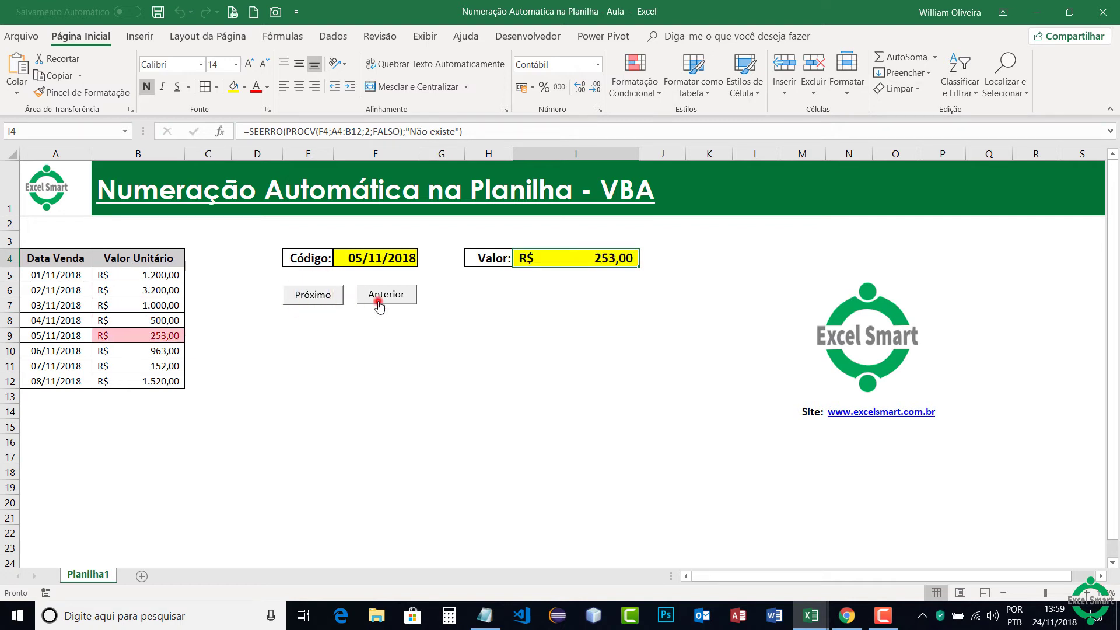
pyautogui.click(378, 303)
pyautogui.click(528, 36)
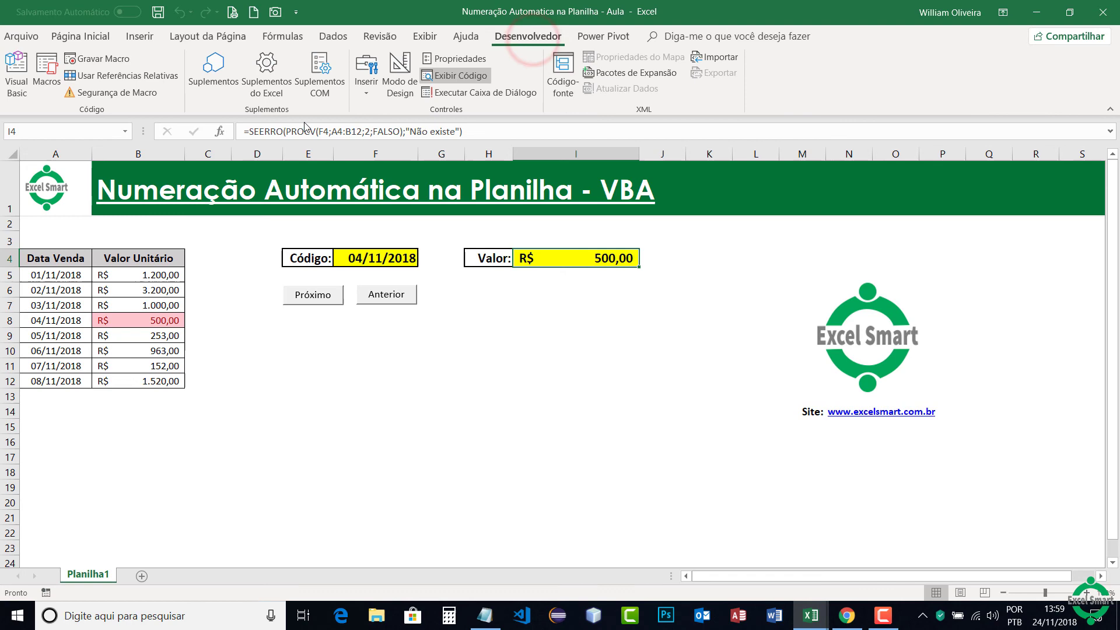
pyautogui.click(19, 80)
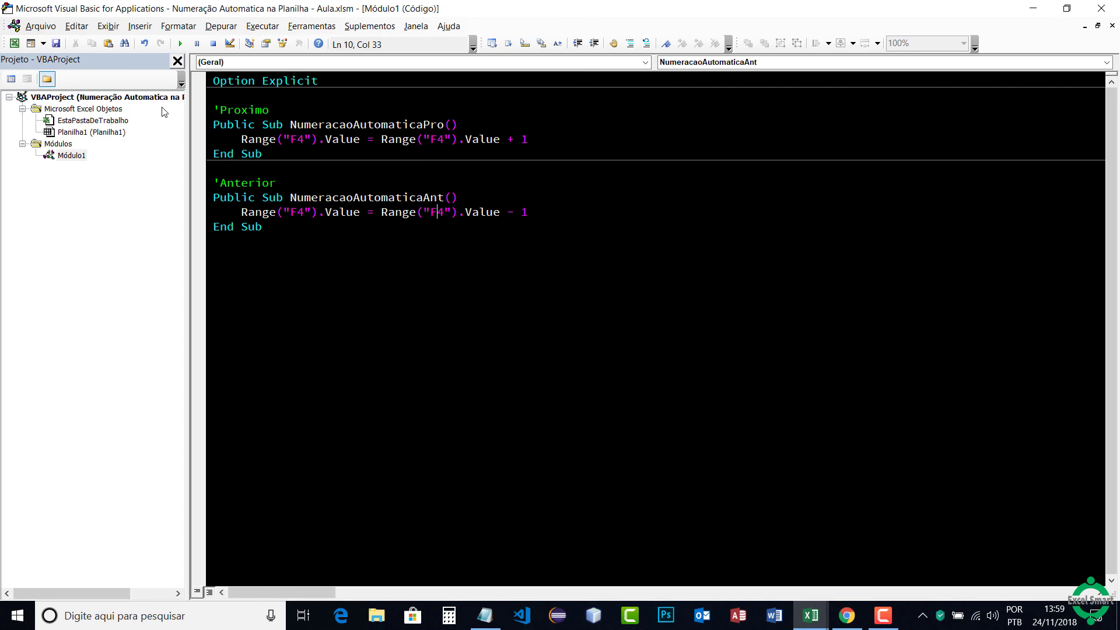
pyautogui.click(15, 43)
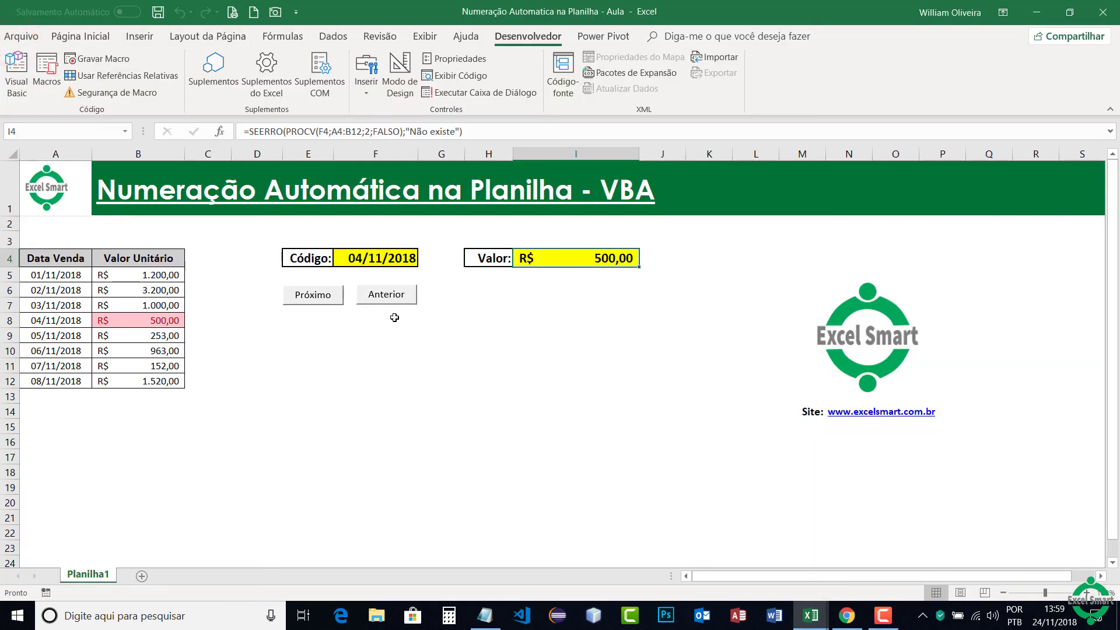